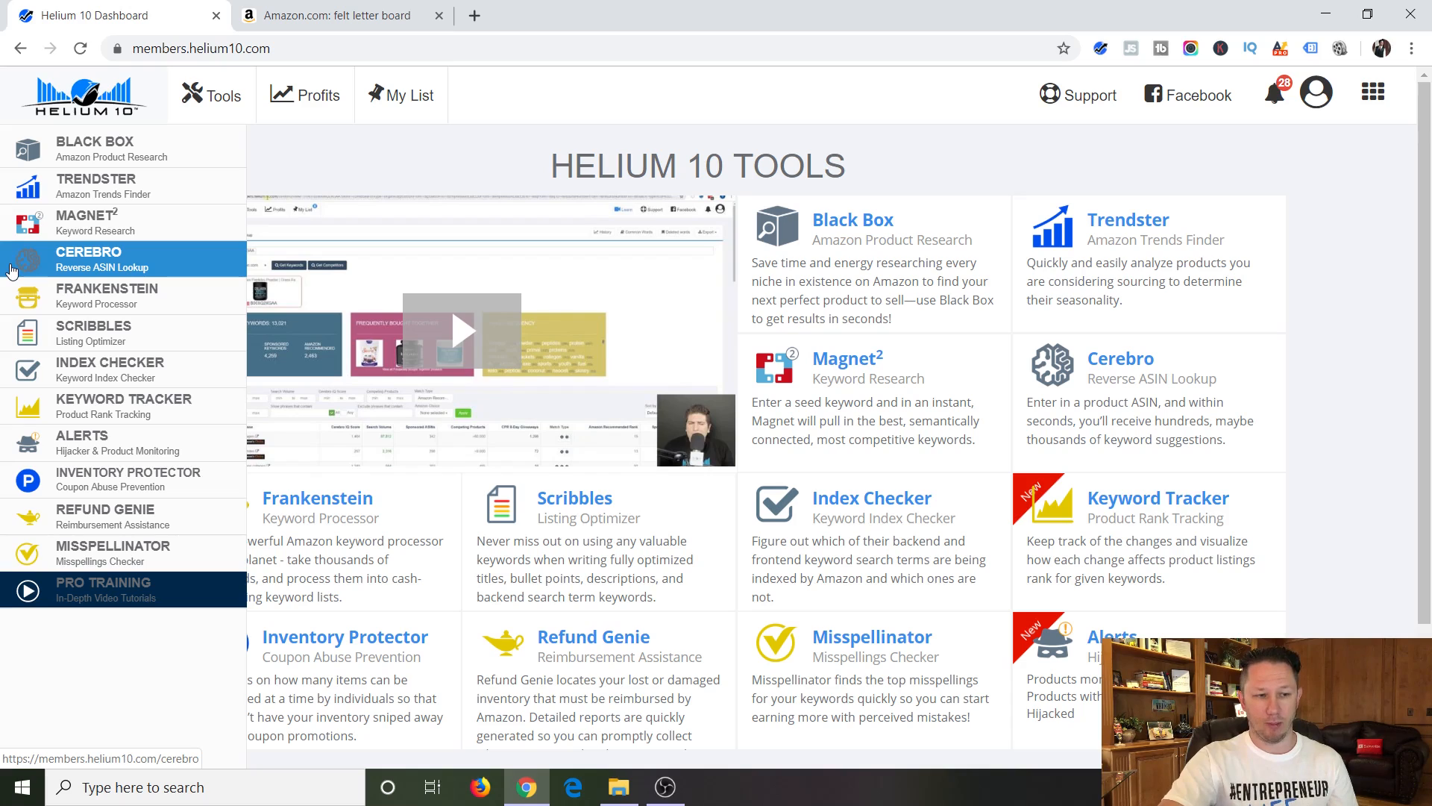
Open the Cerebro reverse ASIN lookup, and compare the felt letter board listings in the Amazon search results.
click(11, 270)
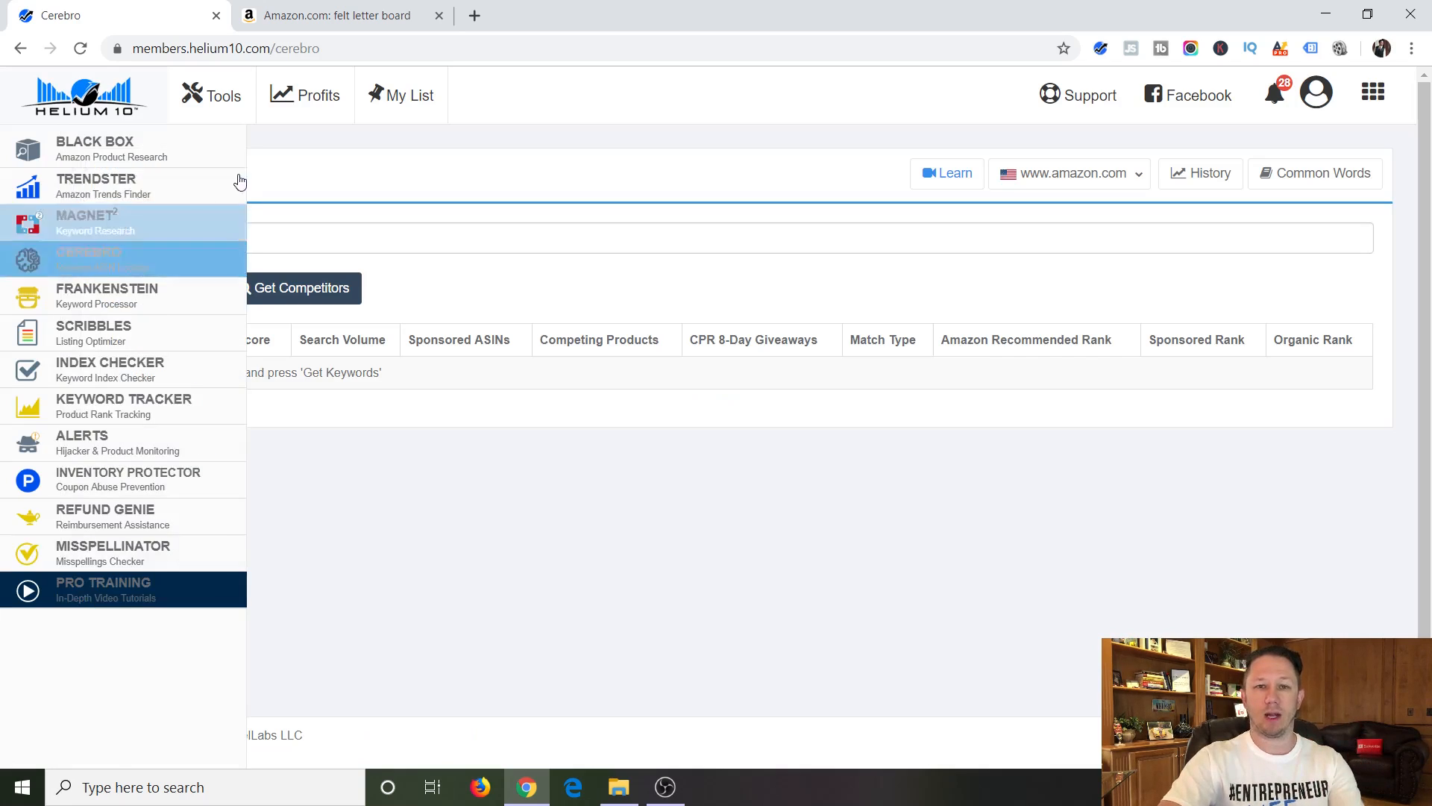
click(362, 18)
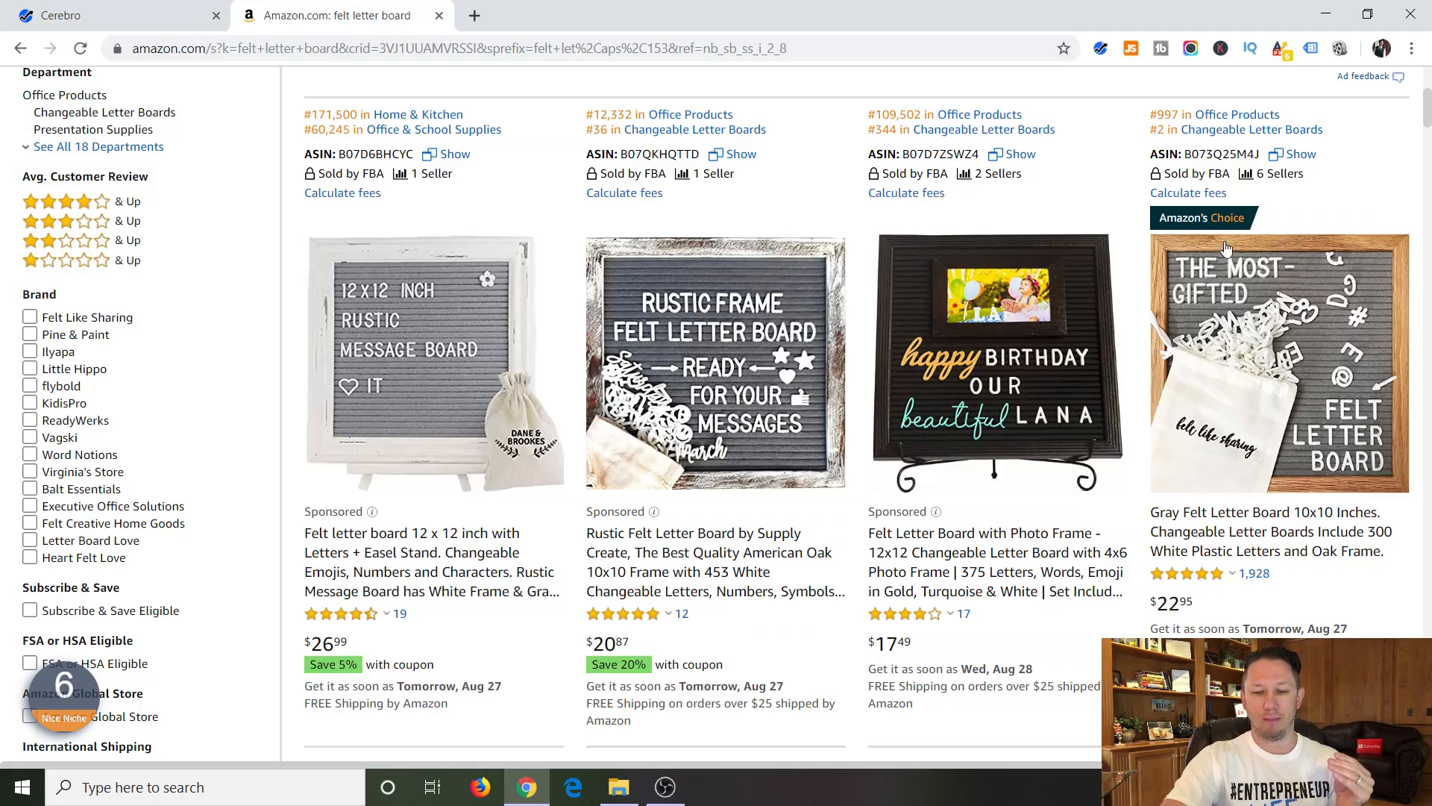
scroll(1148, 516, down, 15)
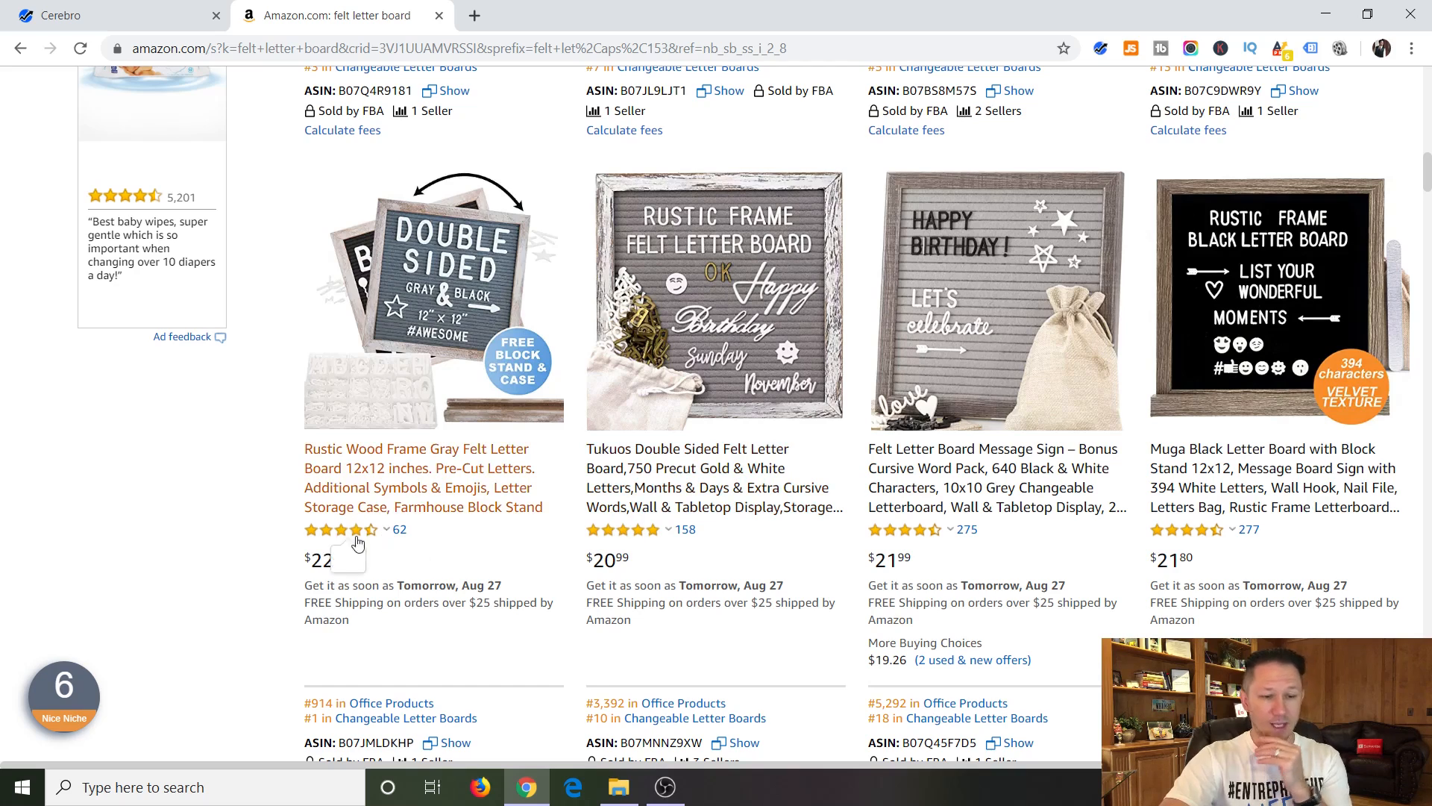
mouse_move(358, 531)
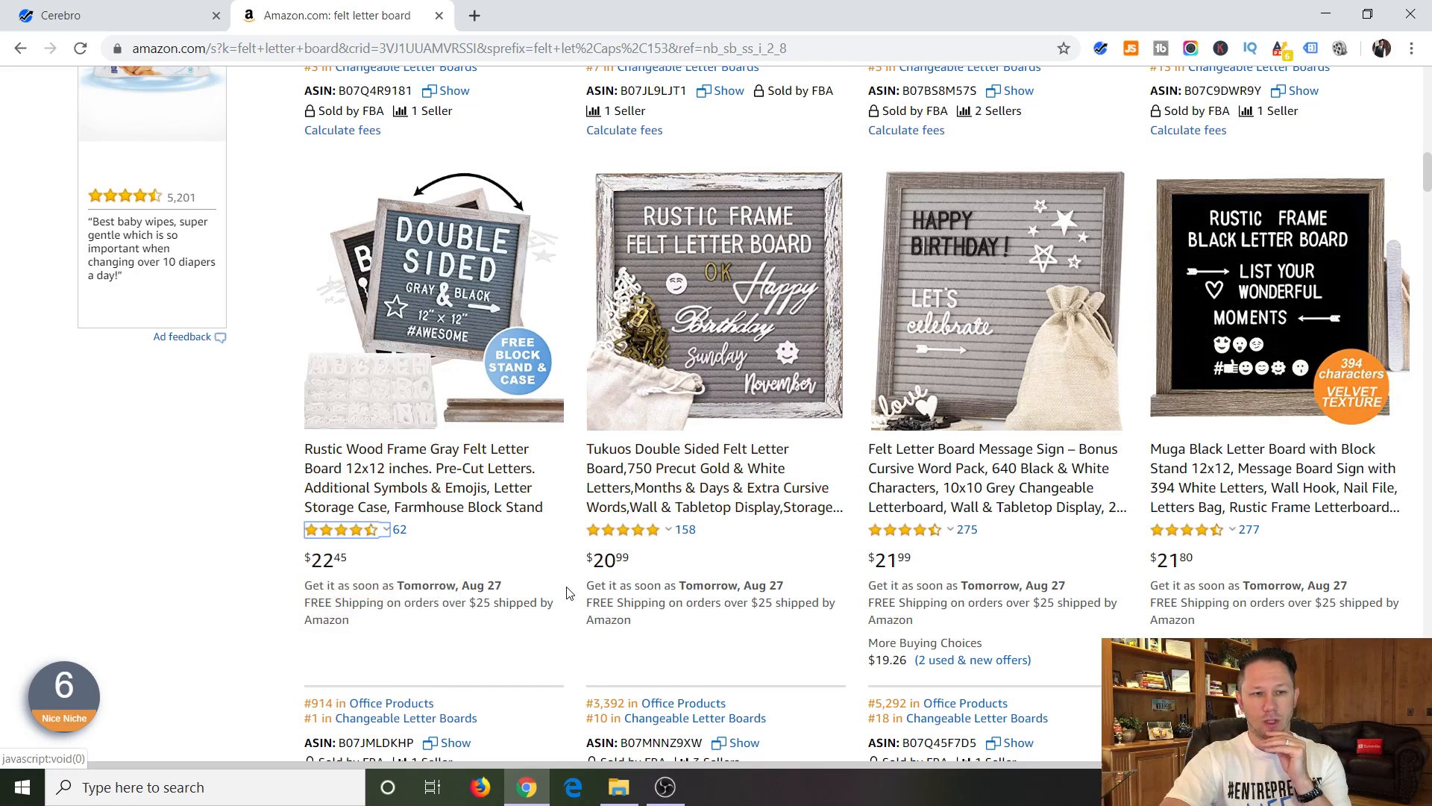
scroll(1419, 368, up, 1)
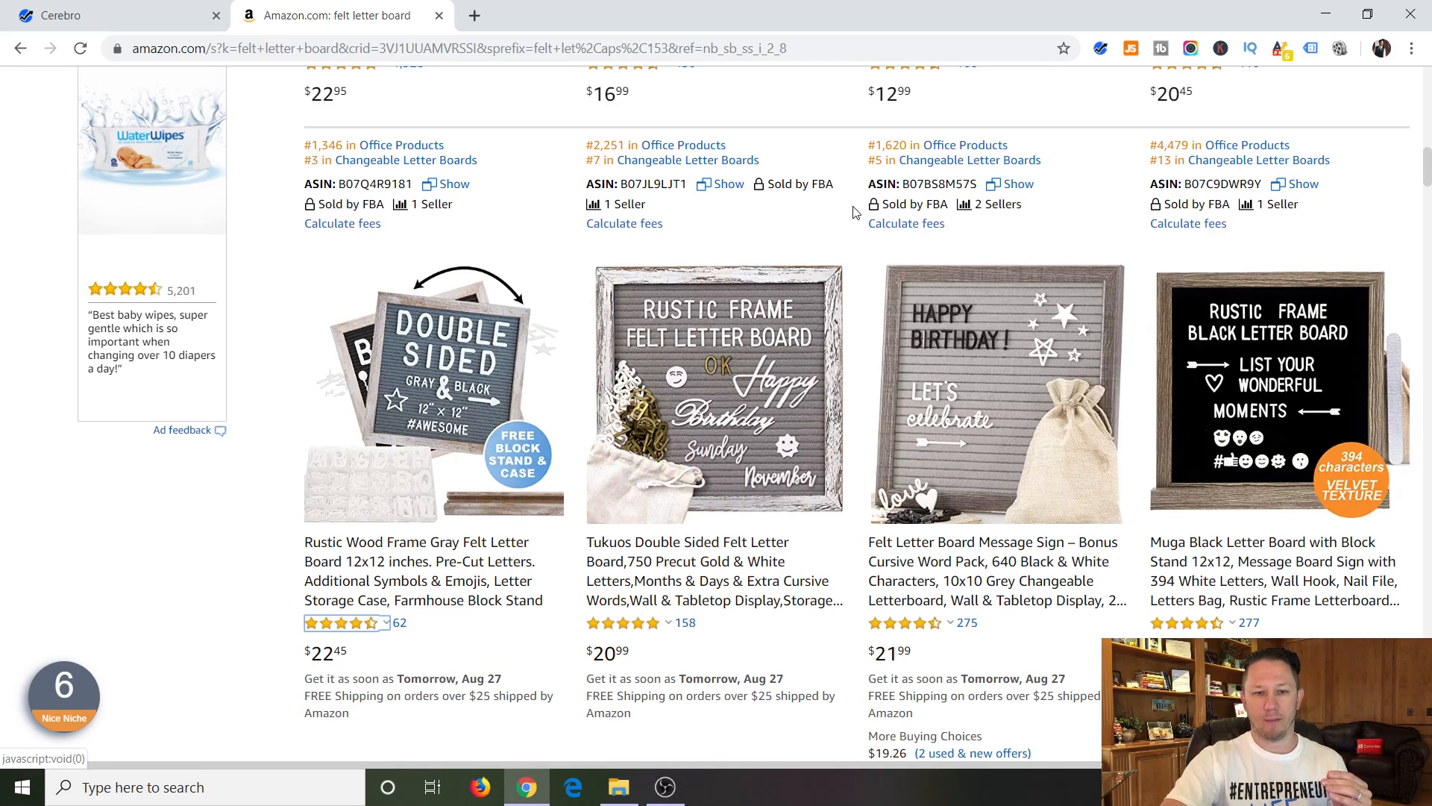
scroll(1221, 544, up, 6)
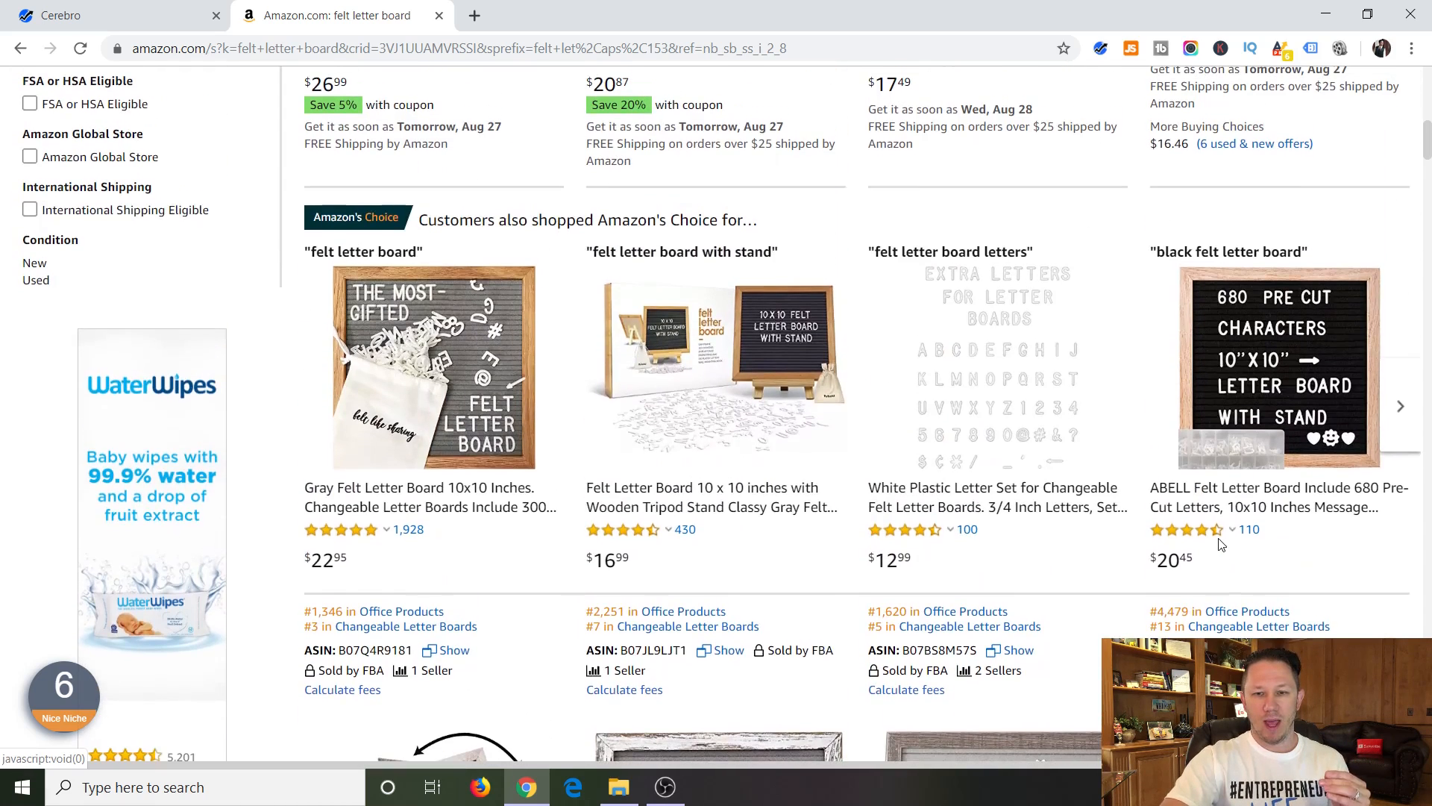
scroll(1221, 545, up, 6)
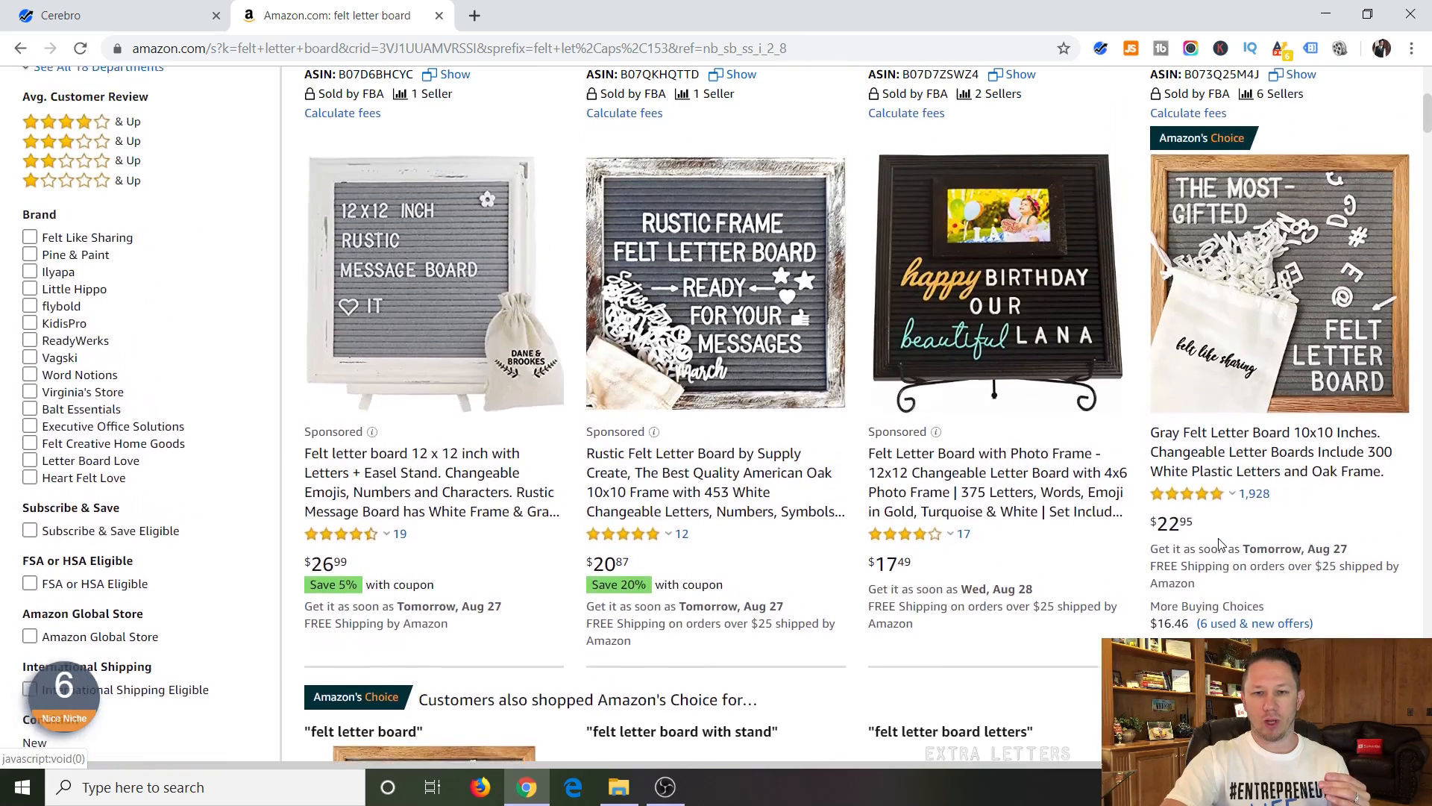
scroll(1221, 545, up, 1)
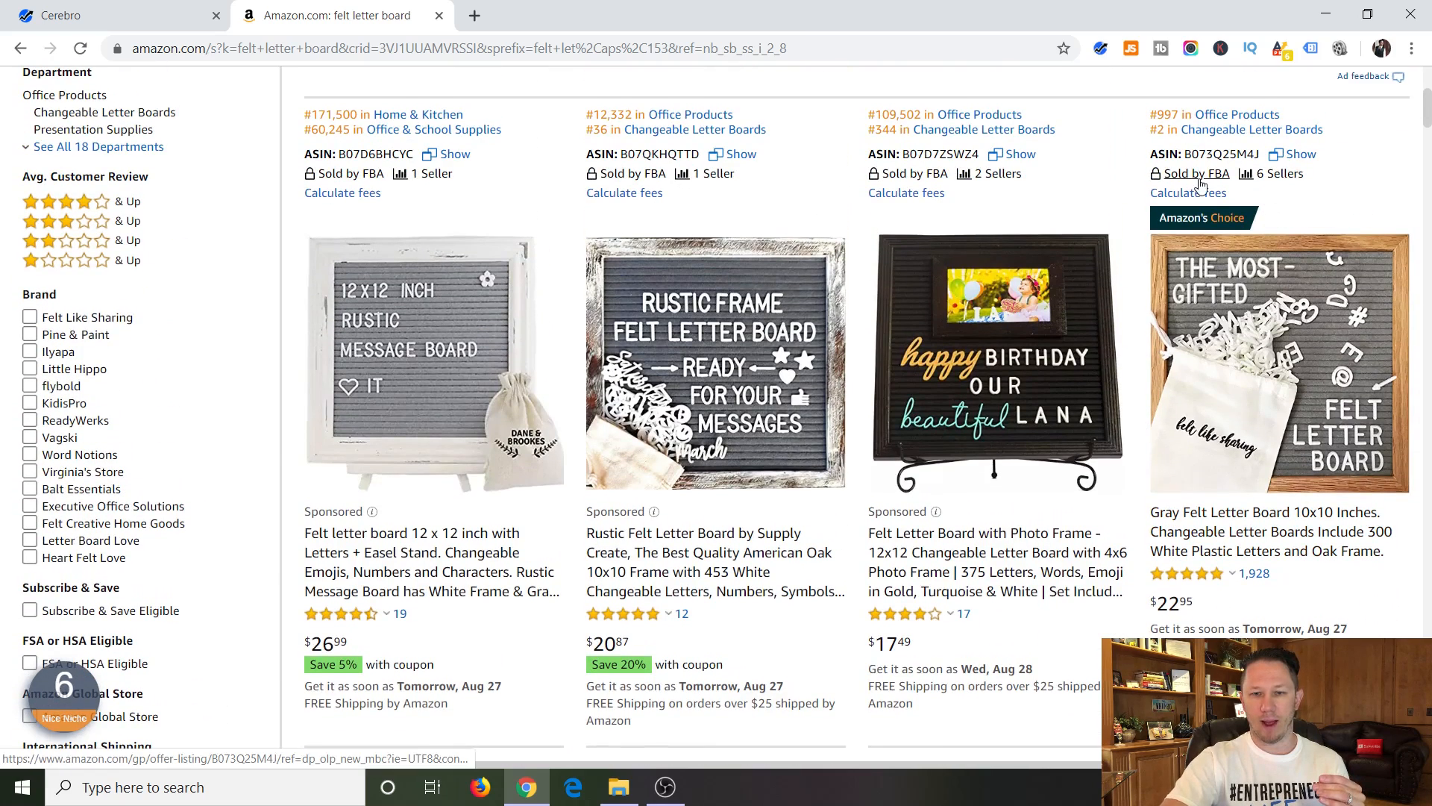
Copy the ASIN of the Amazon's Choice listing "Gray Felt Letter Board 10x10 Inches".
double_click(1217, 154)
key(ctrl+c)
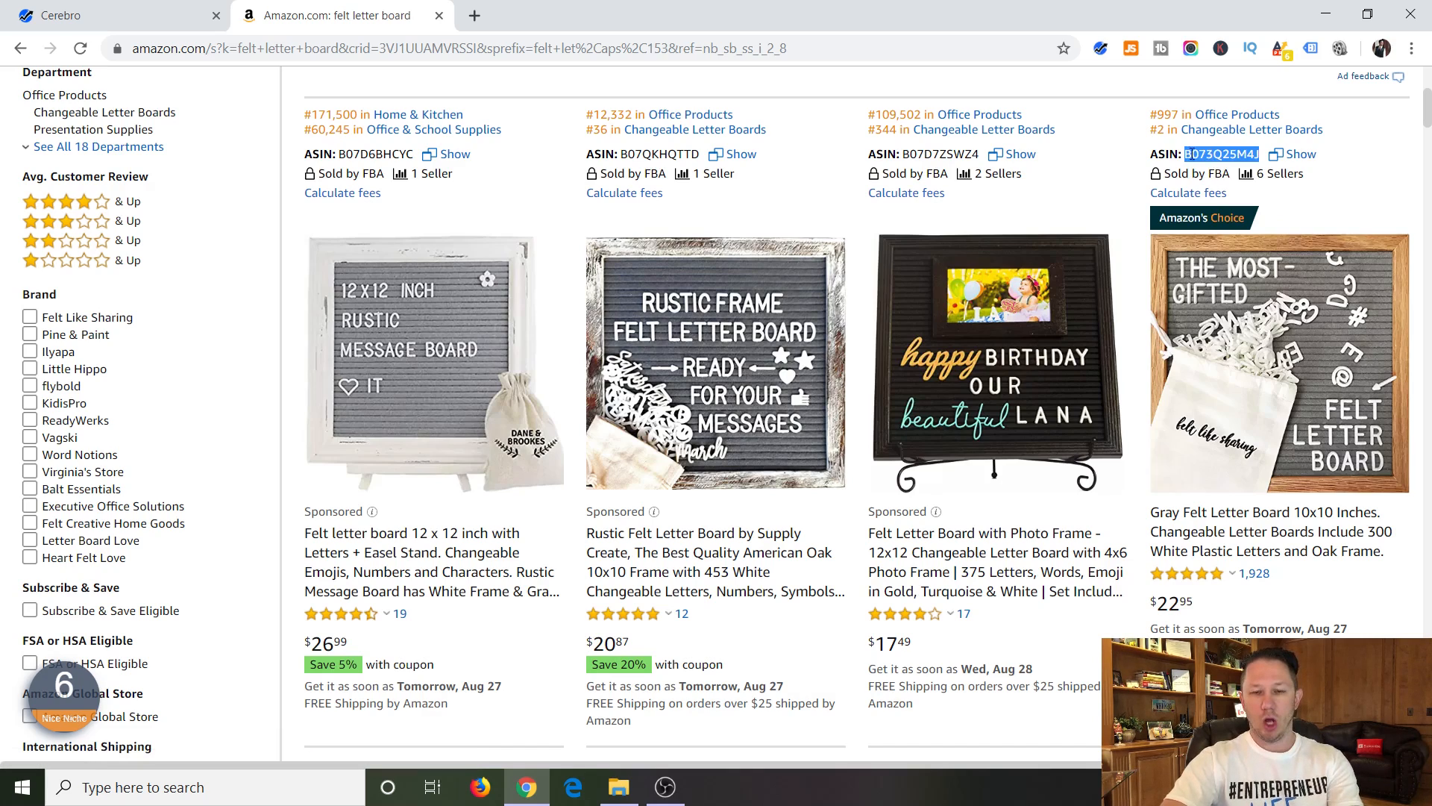
scroll(1244, 435, down, 2)
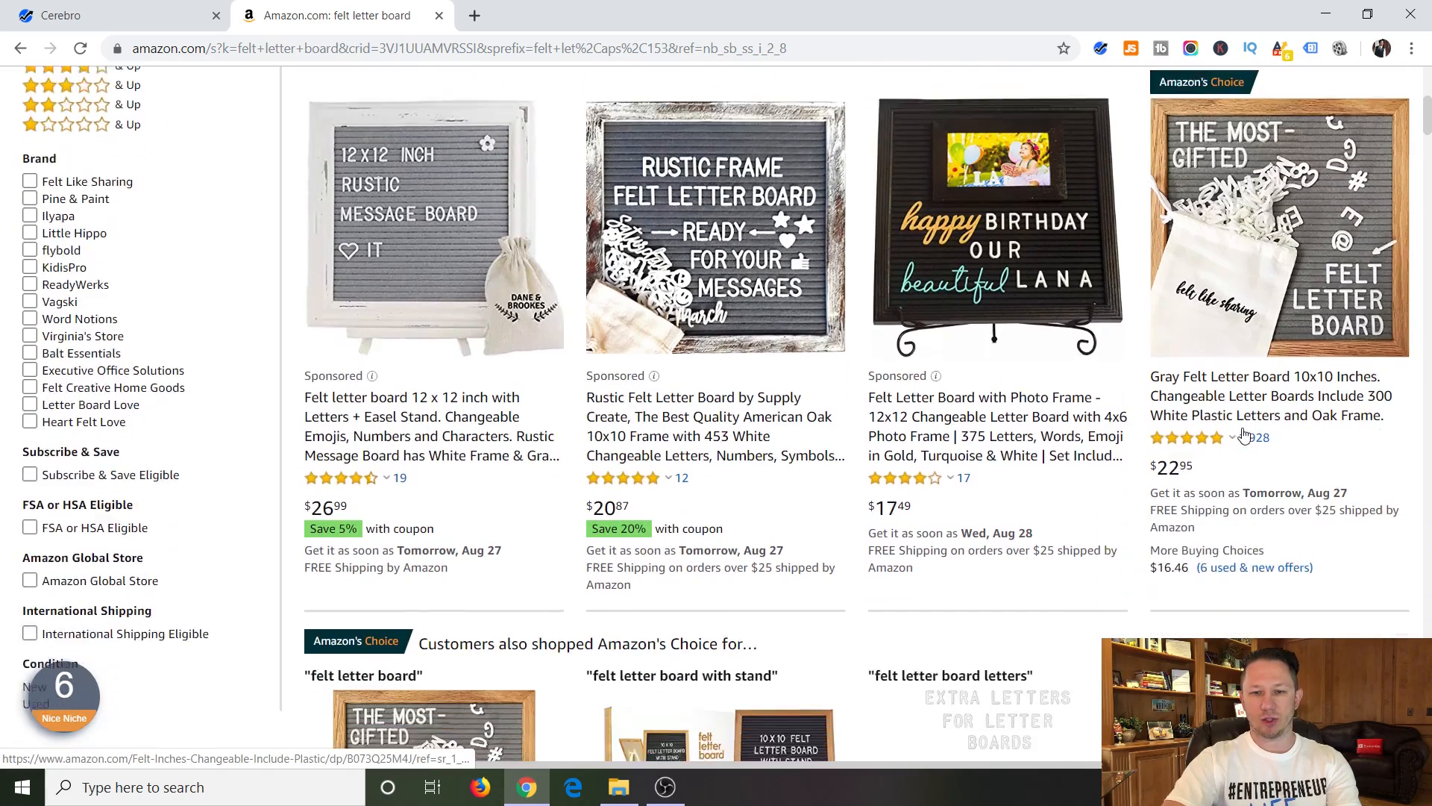
scroll(1244, 434, up, 4)
scroll(1268, 538, down, 2)
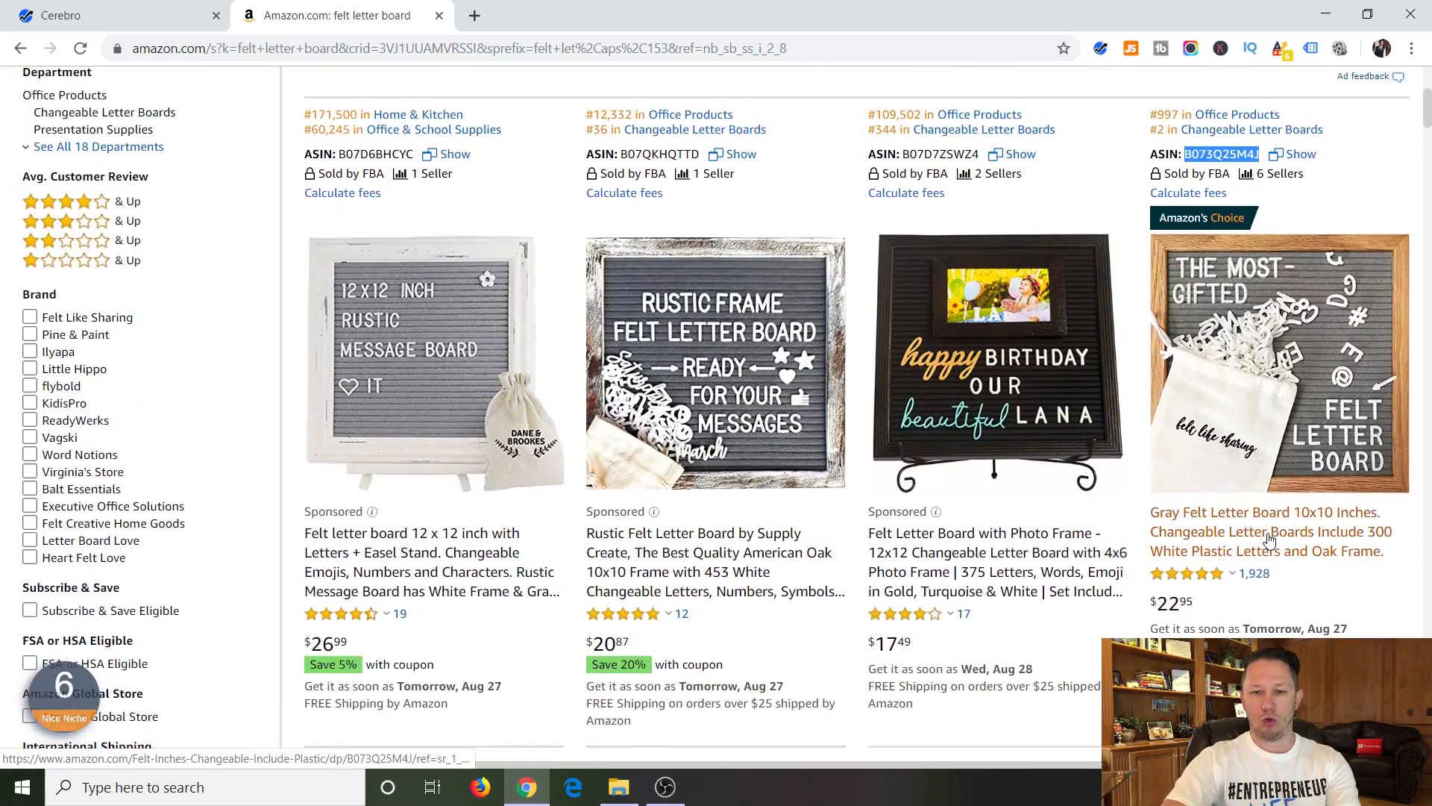
scroll(1268, 539, down, 3)
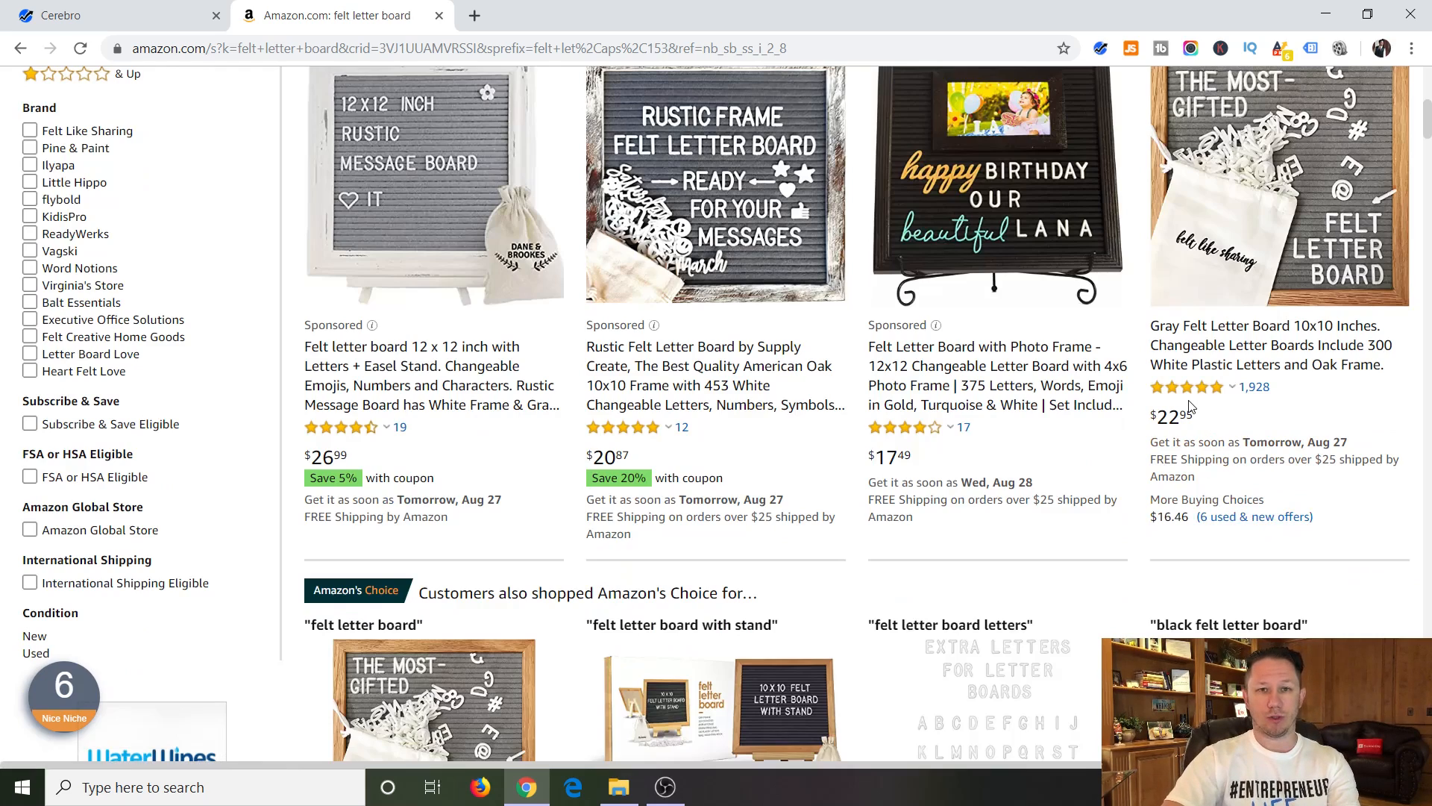
scroll(666, 186, up, 4)
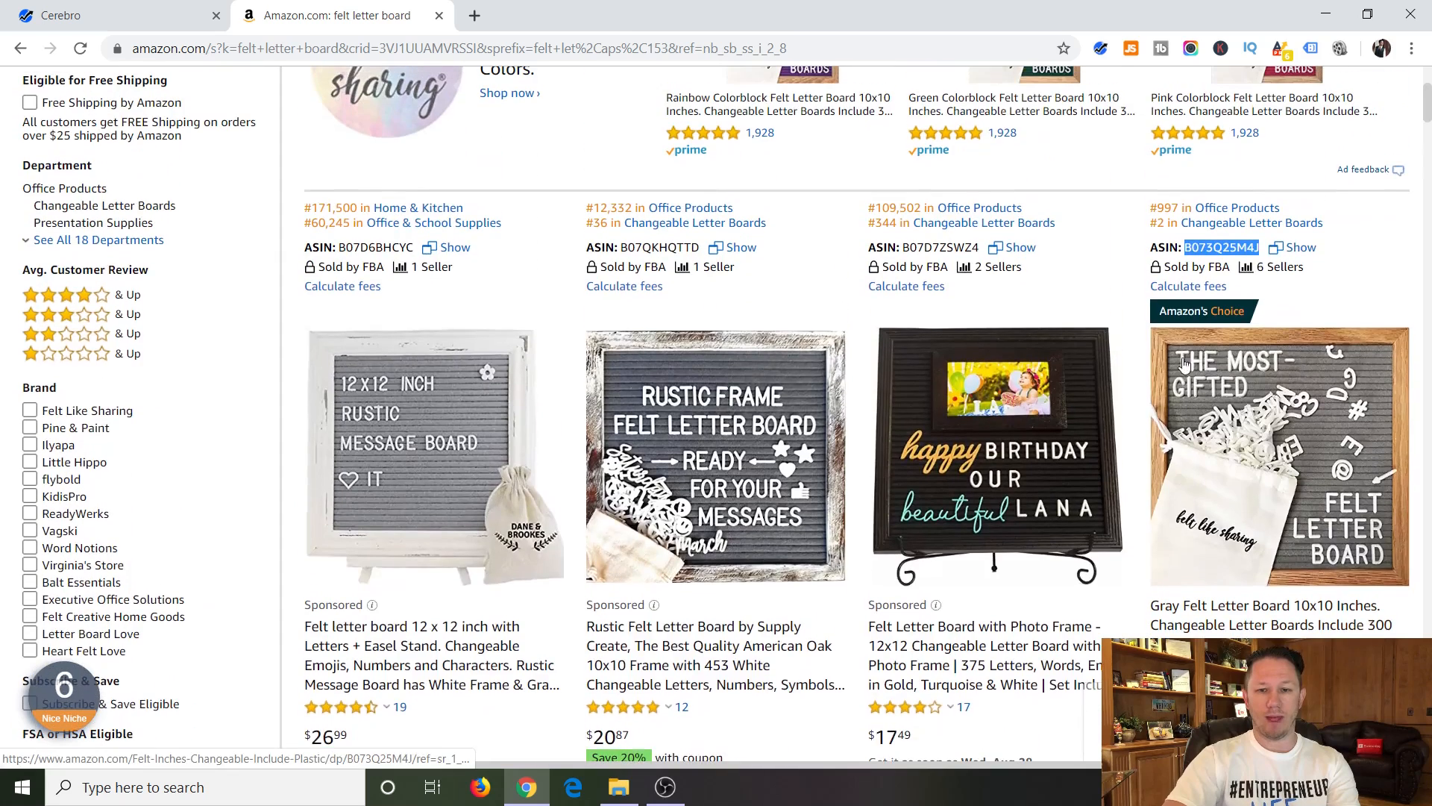
Switch back to Cerebro and enter B073Q25M4J as the product ASIN.
click(133, 23)
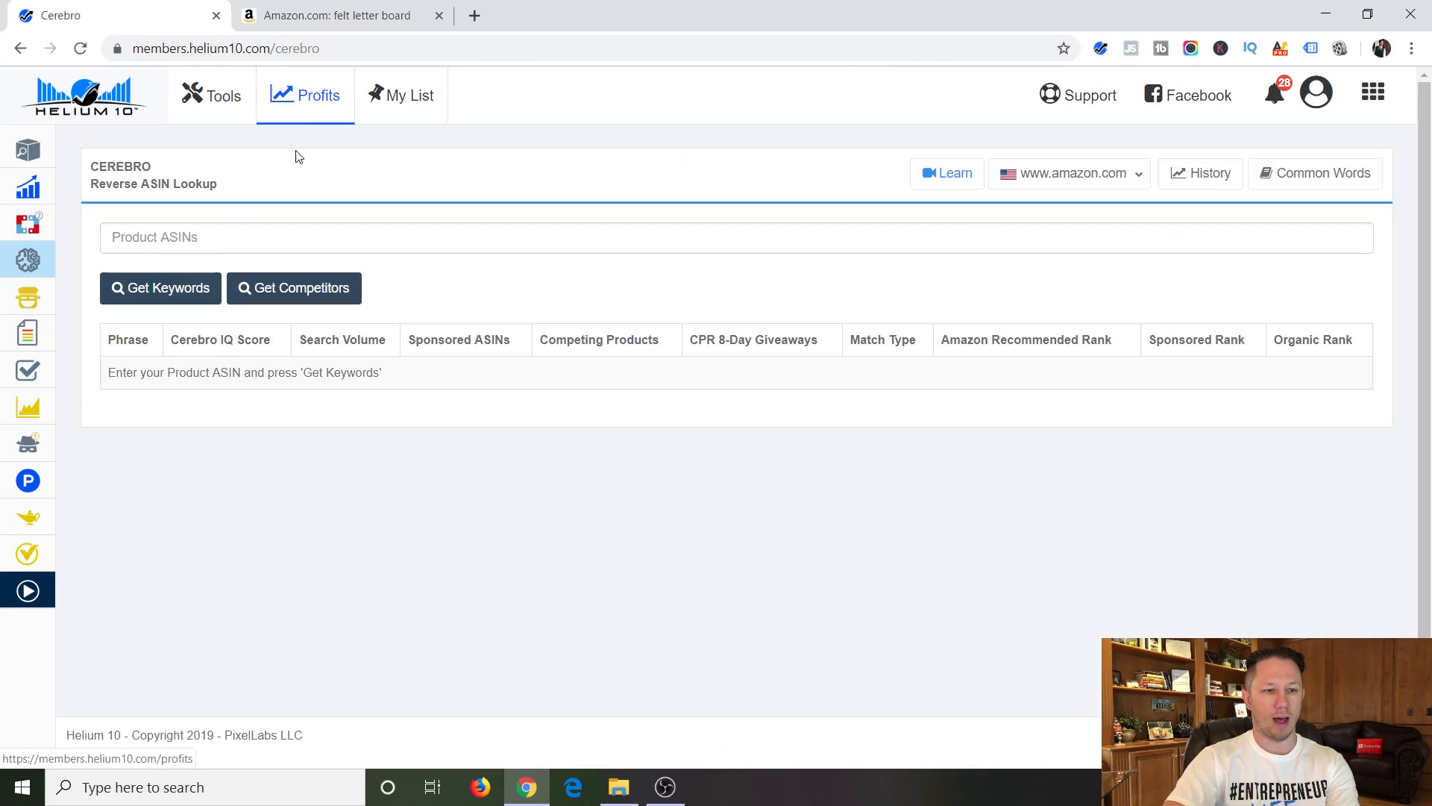
click(169, 240)
key(ctrl+v)
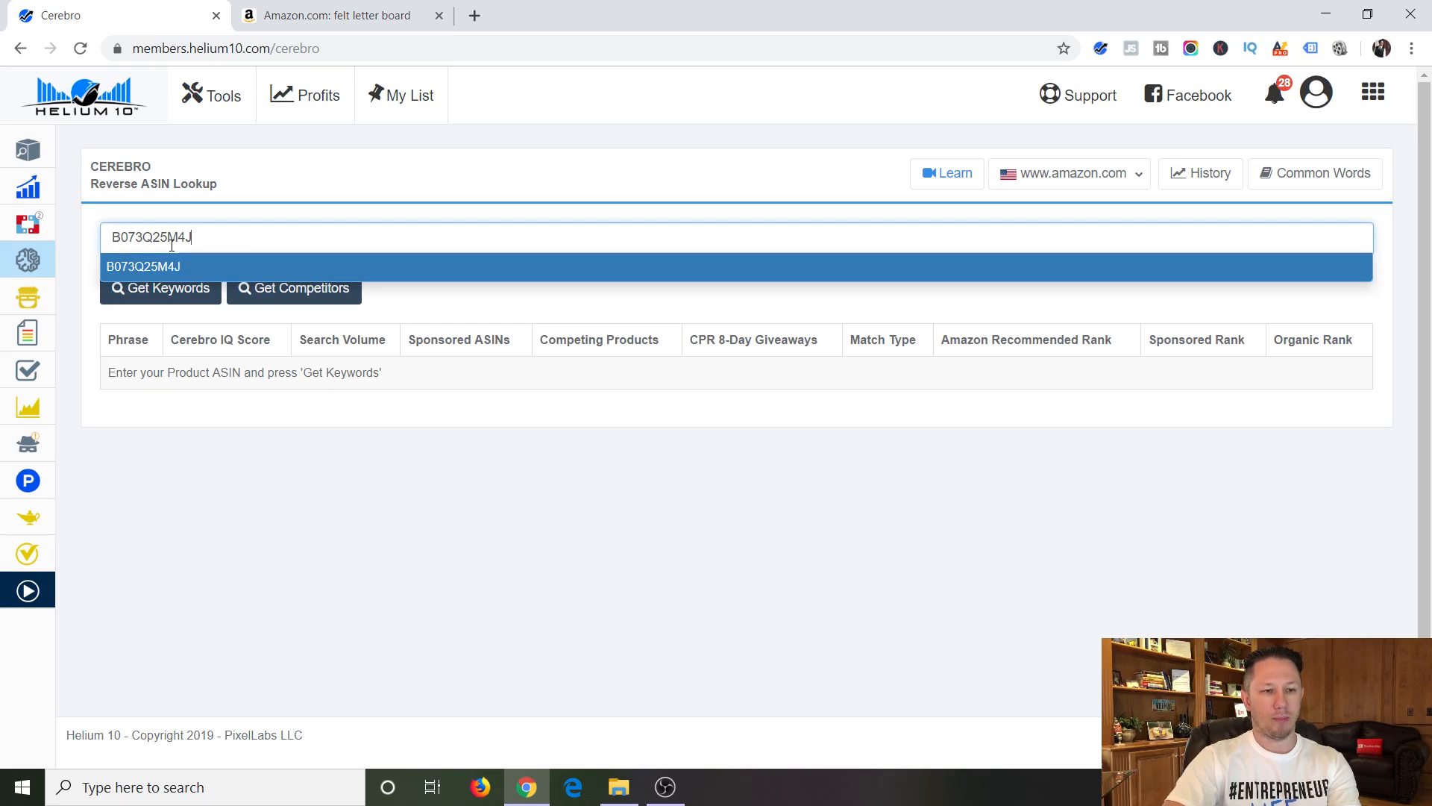
click(407, 458)
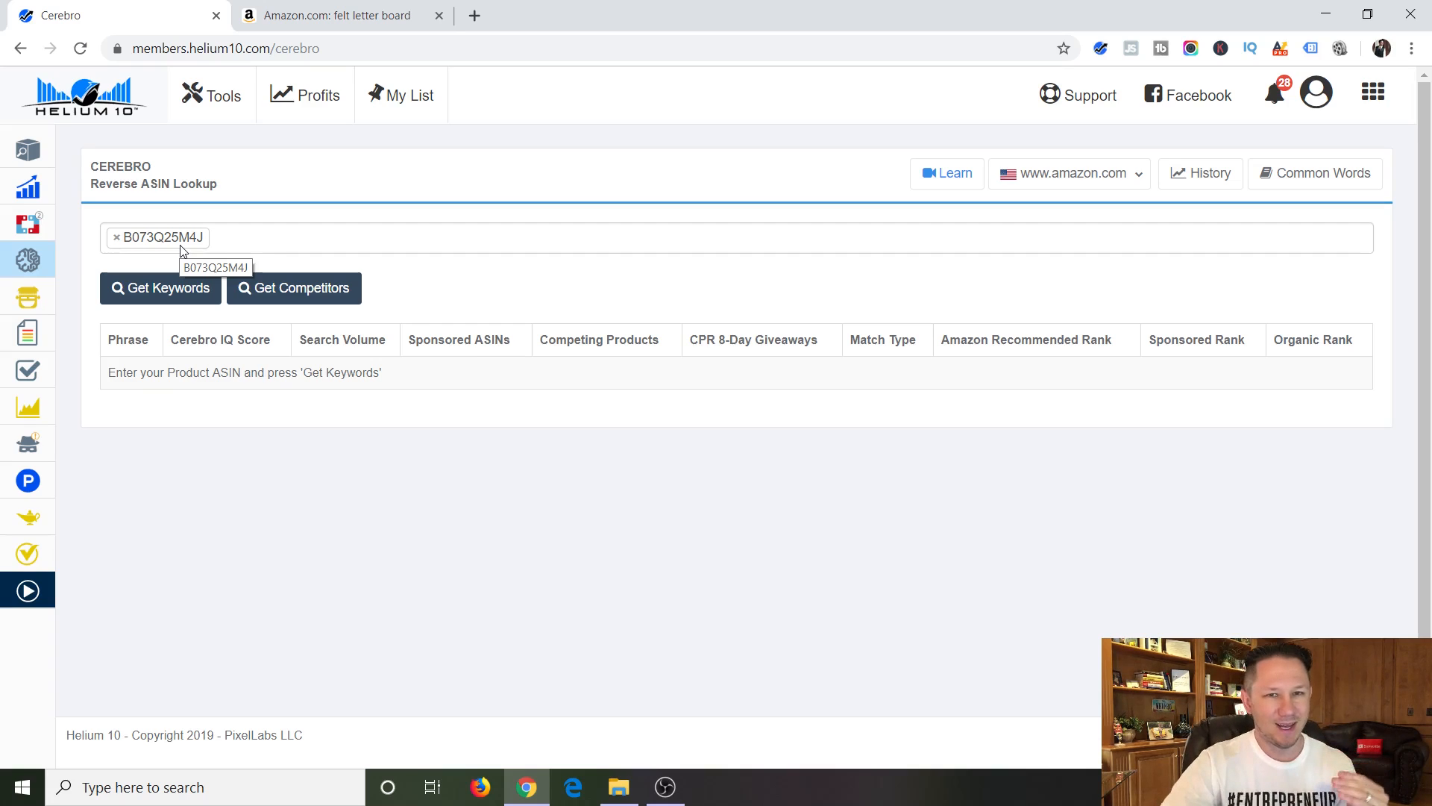
Get competitors for the entered ASIN and select the first nine suggested products, from B07BS8M57S through B07C9DWR9Y.
click(289, 296)
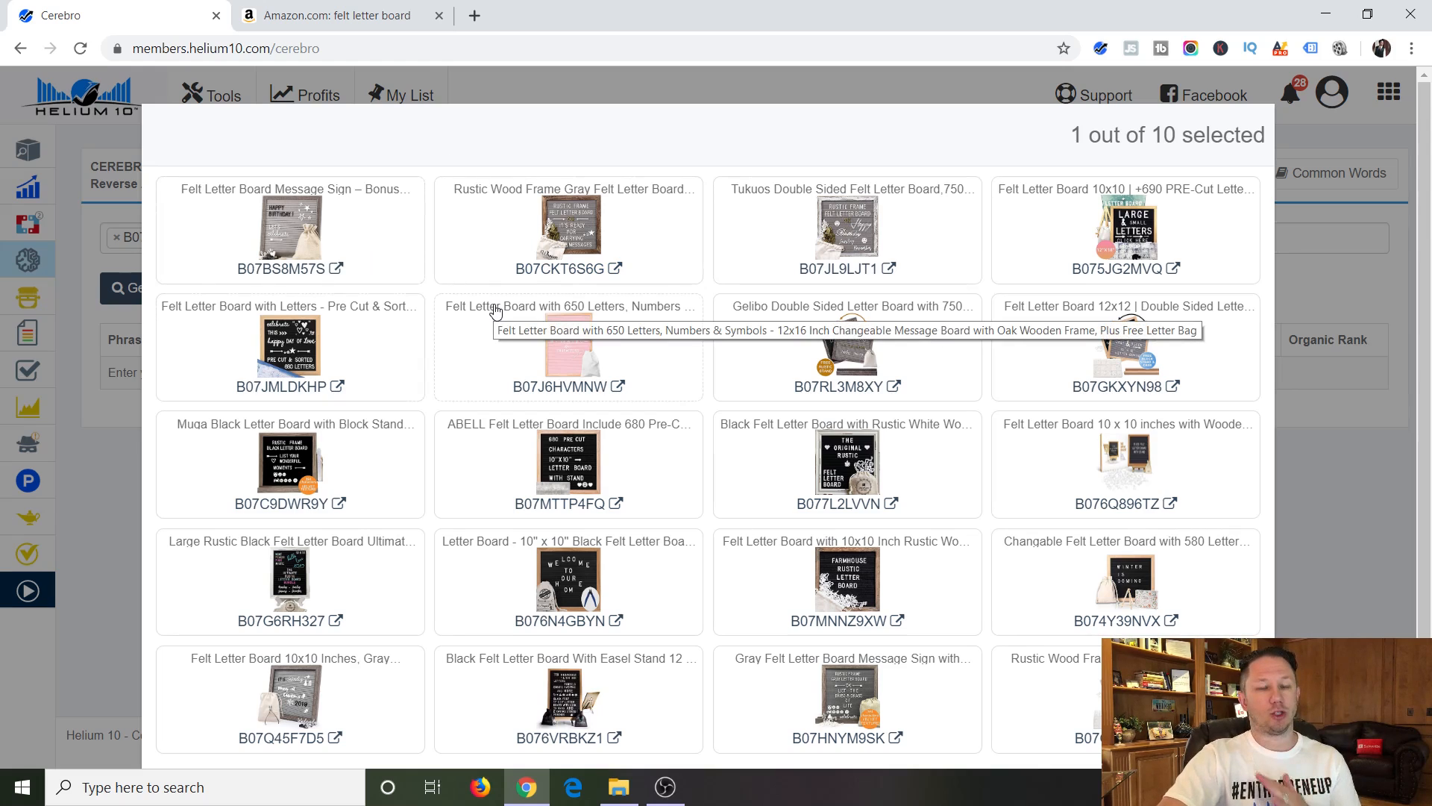
click(373, 253)
click(501, 240)
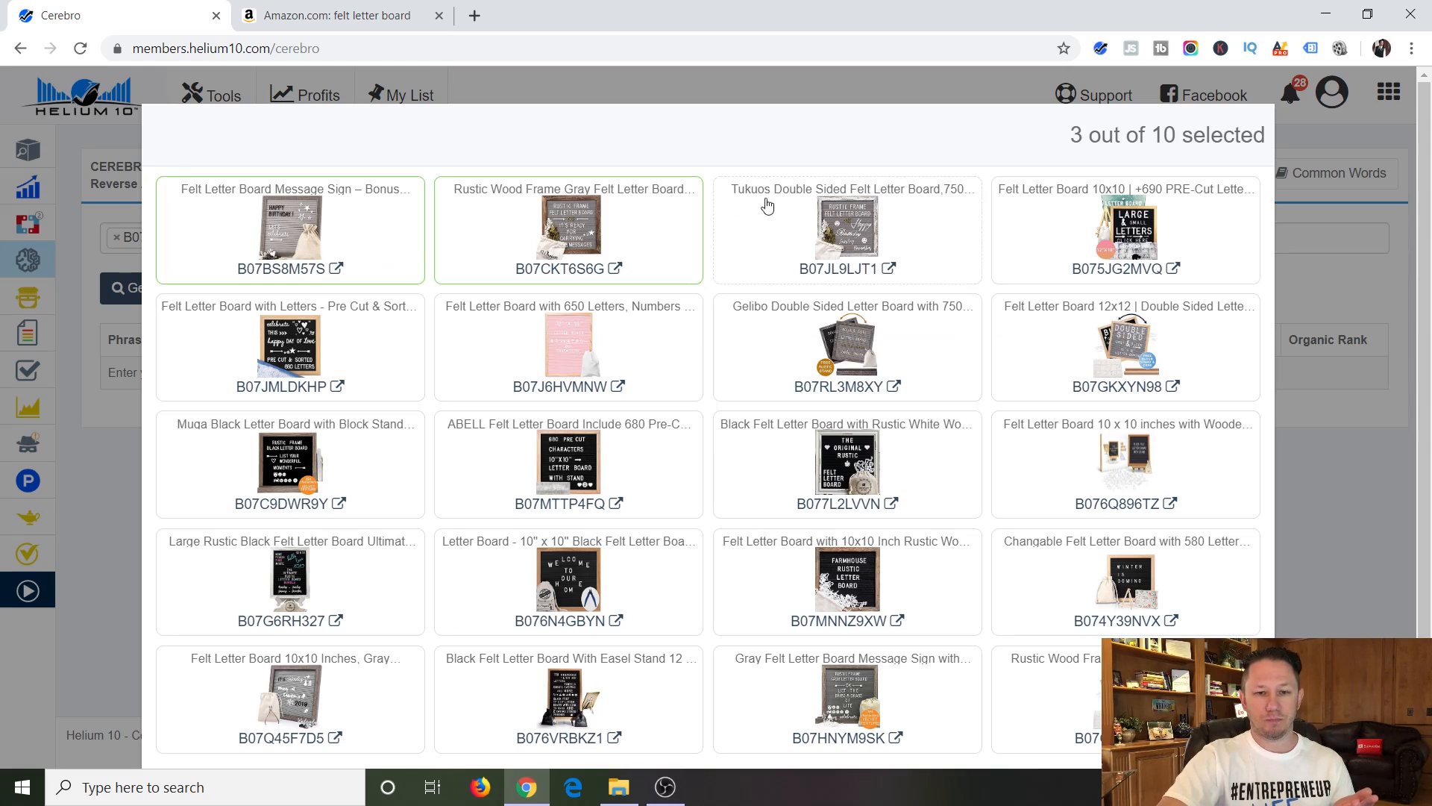
click(769, 227)
click(1053, 217)
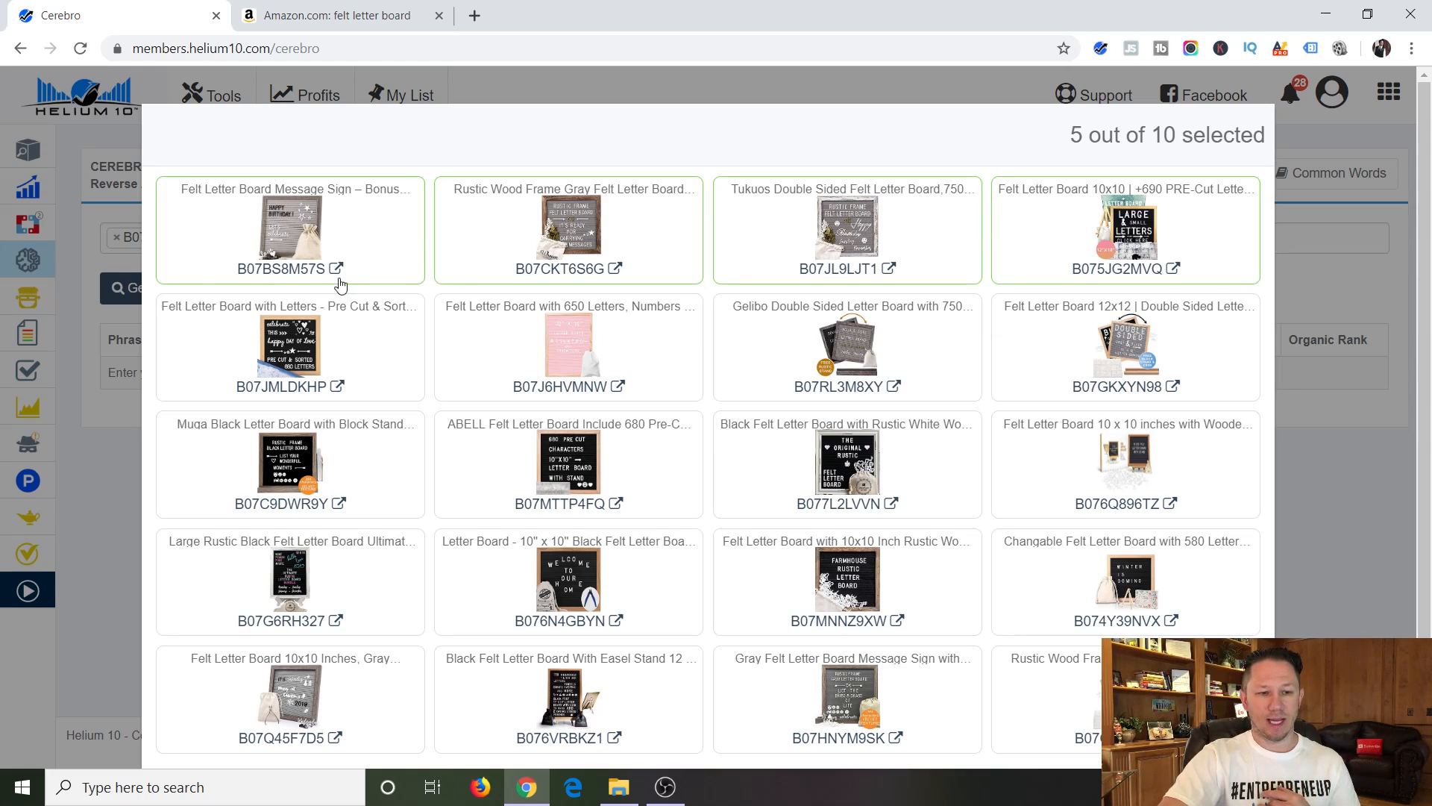
click(352, 319)
click(446, 323)
click(770, 337)
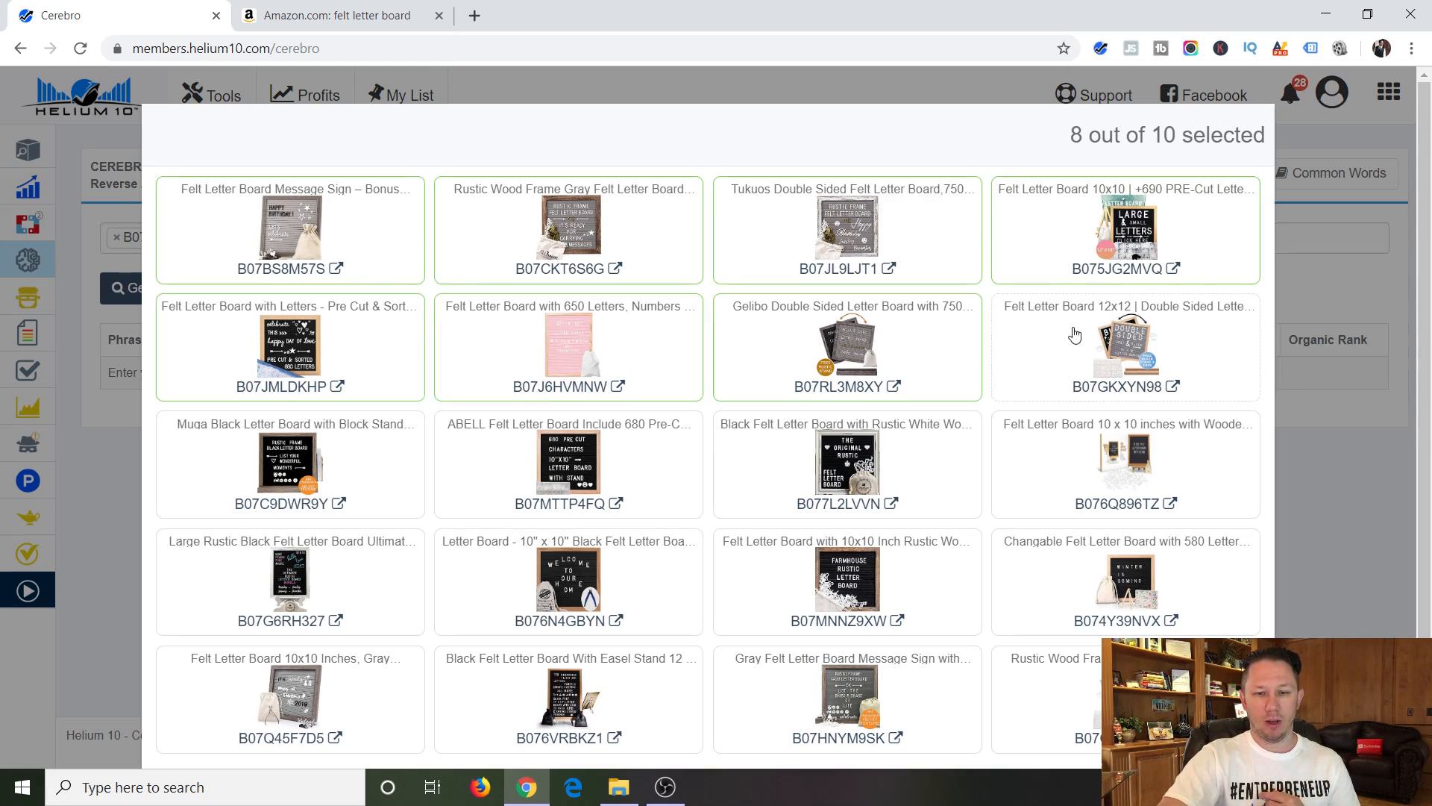
click(1086, 337)
click(379, 496)
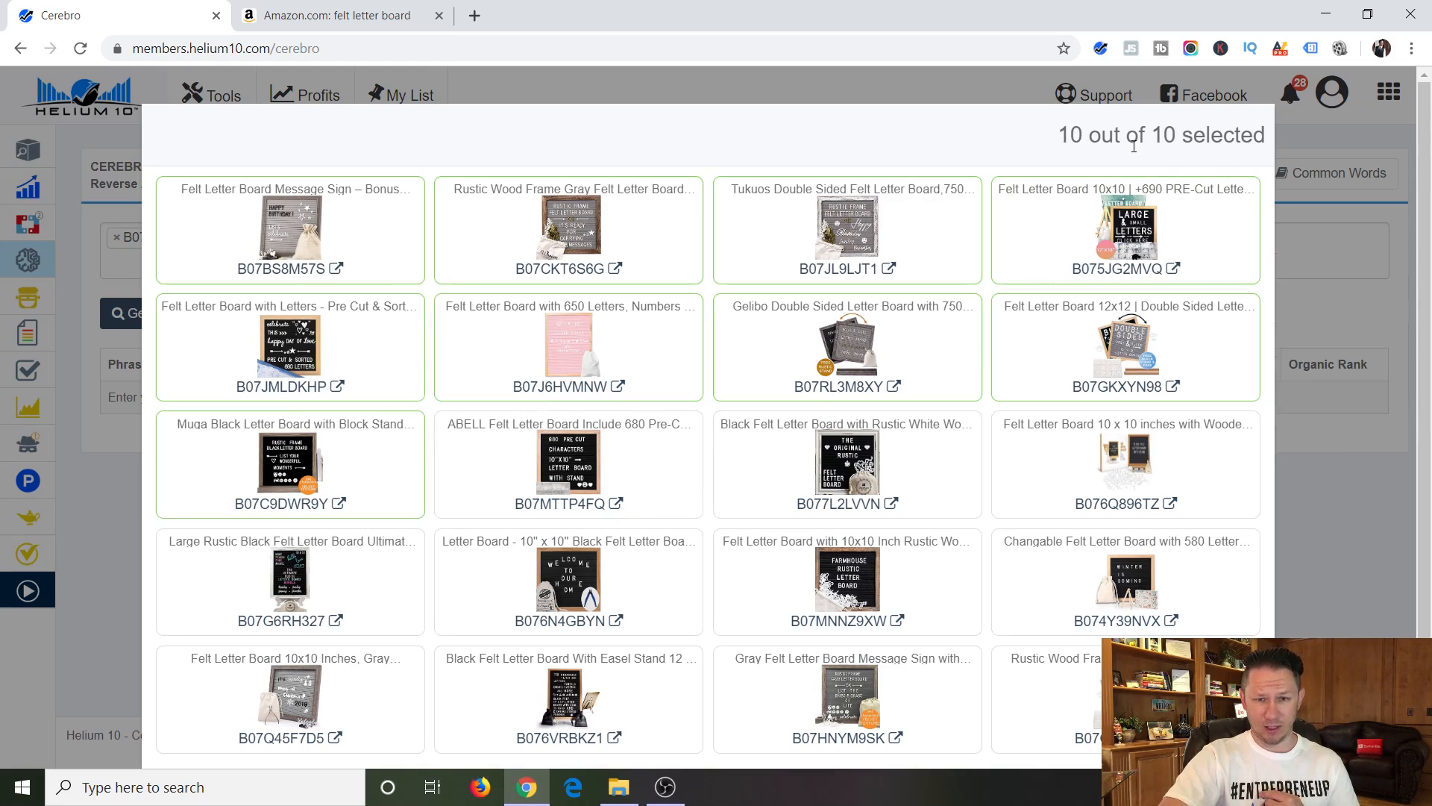
Add the selected competitors to the Cerebro lookup and get keywords for all ten ASINs.
scroll(1232, 319, down, 1)
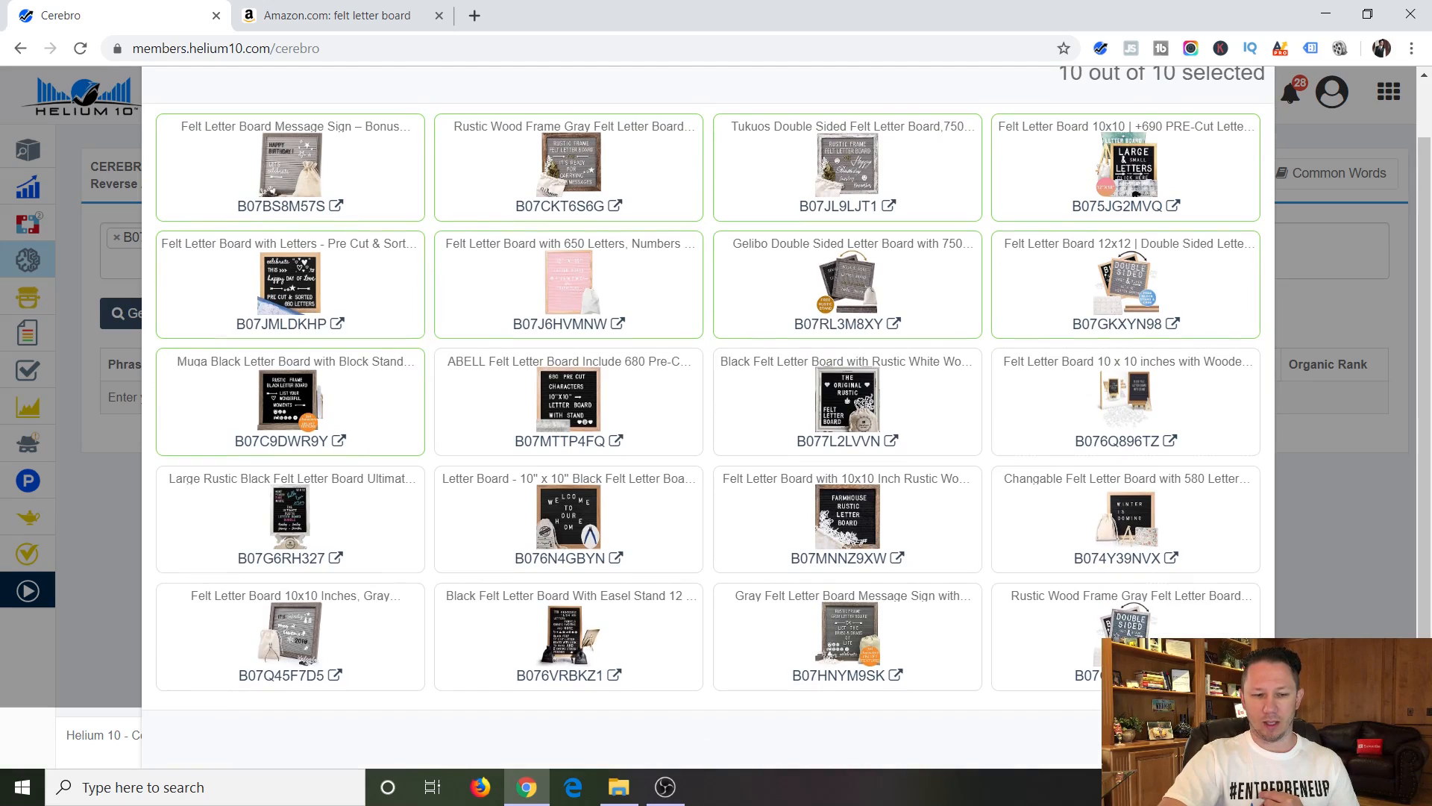
click(1229, 739)
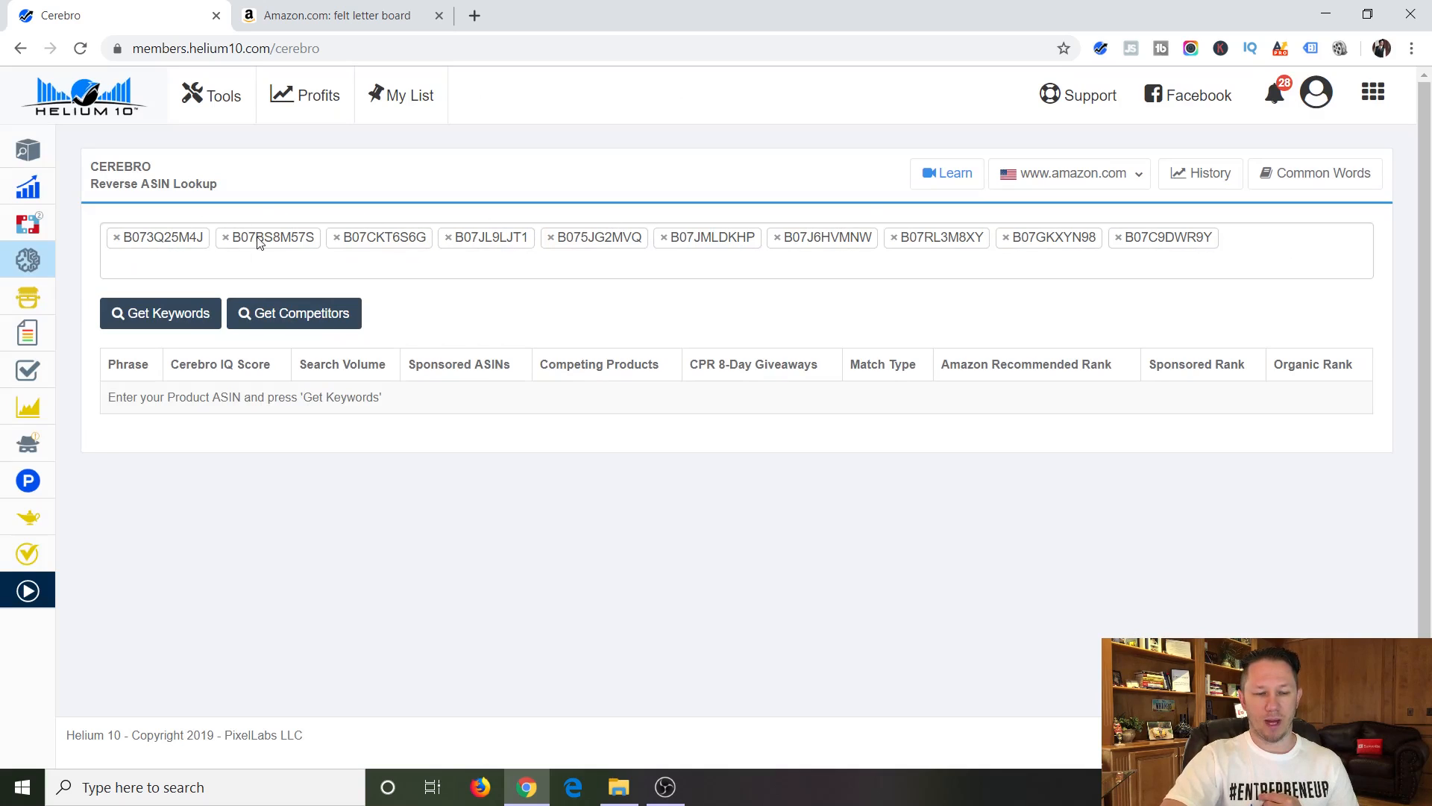
click(145, 324)
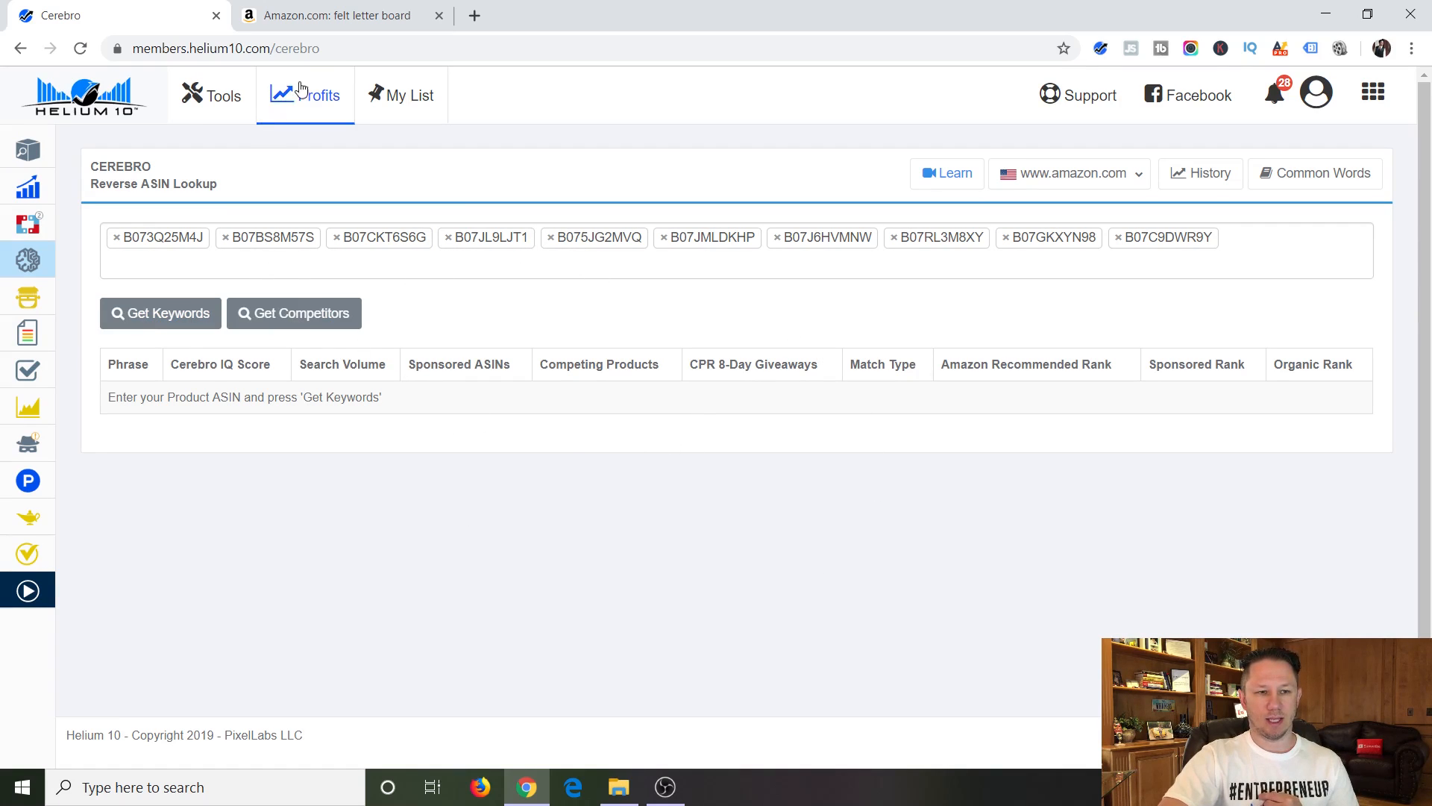
Switch to Amazon, run Helium 10 Xray on the felt letter board results, and examine the sales, revenue and review columns.
click(349, 17)
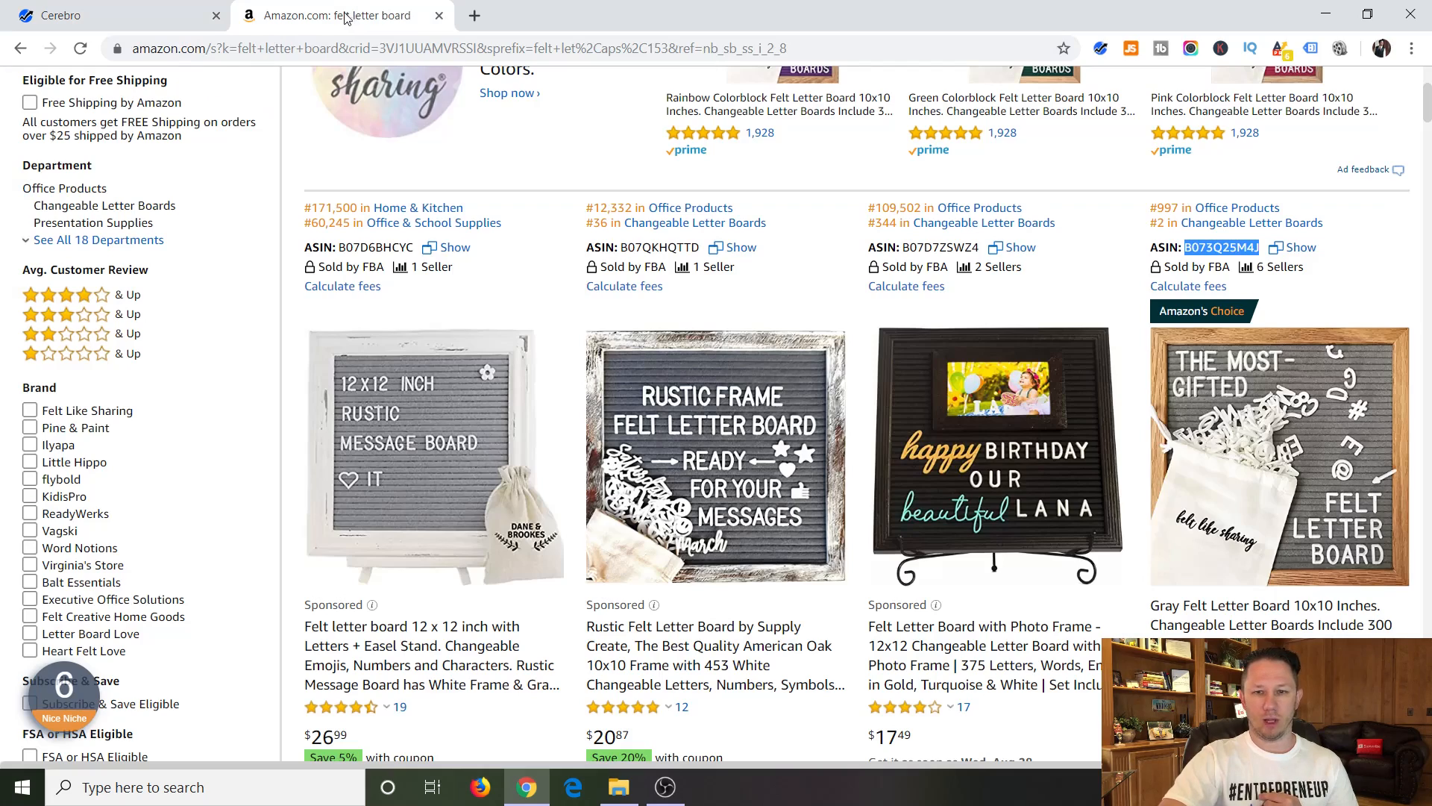
click(1101, 50)
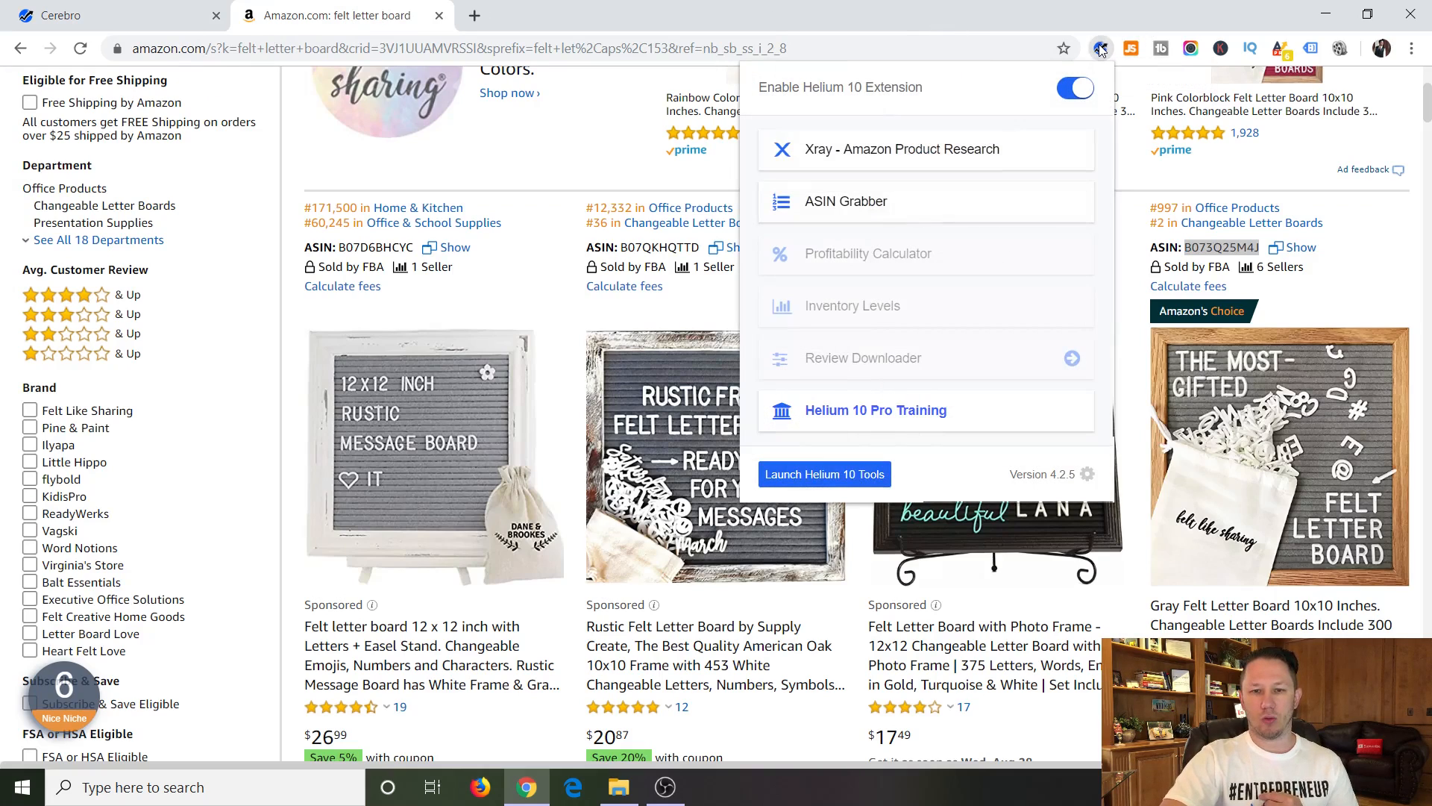
click(857, 159)
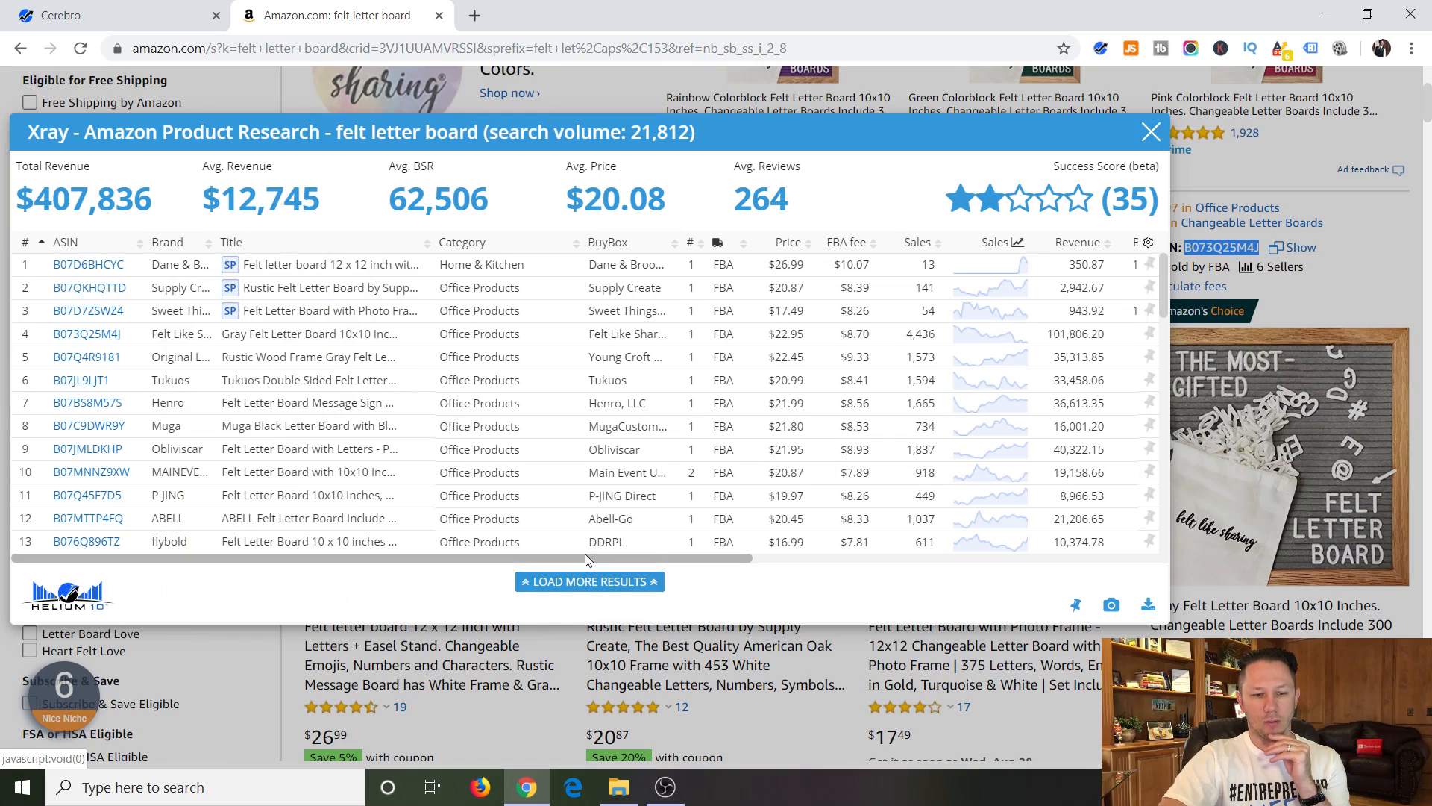
drag(585, 554, 827, 552)
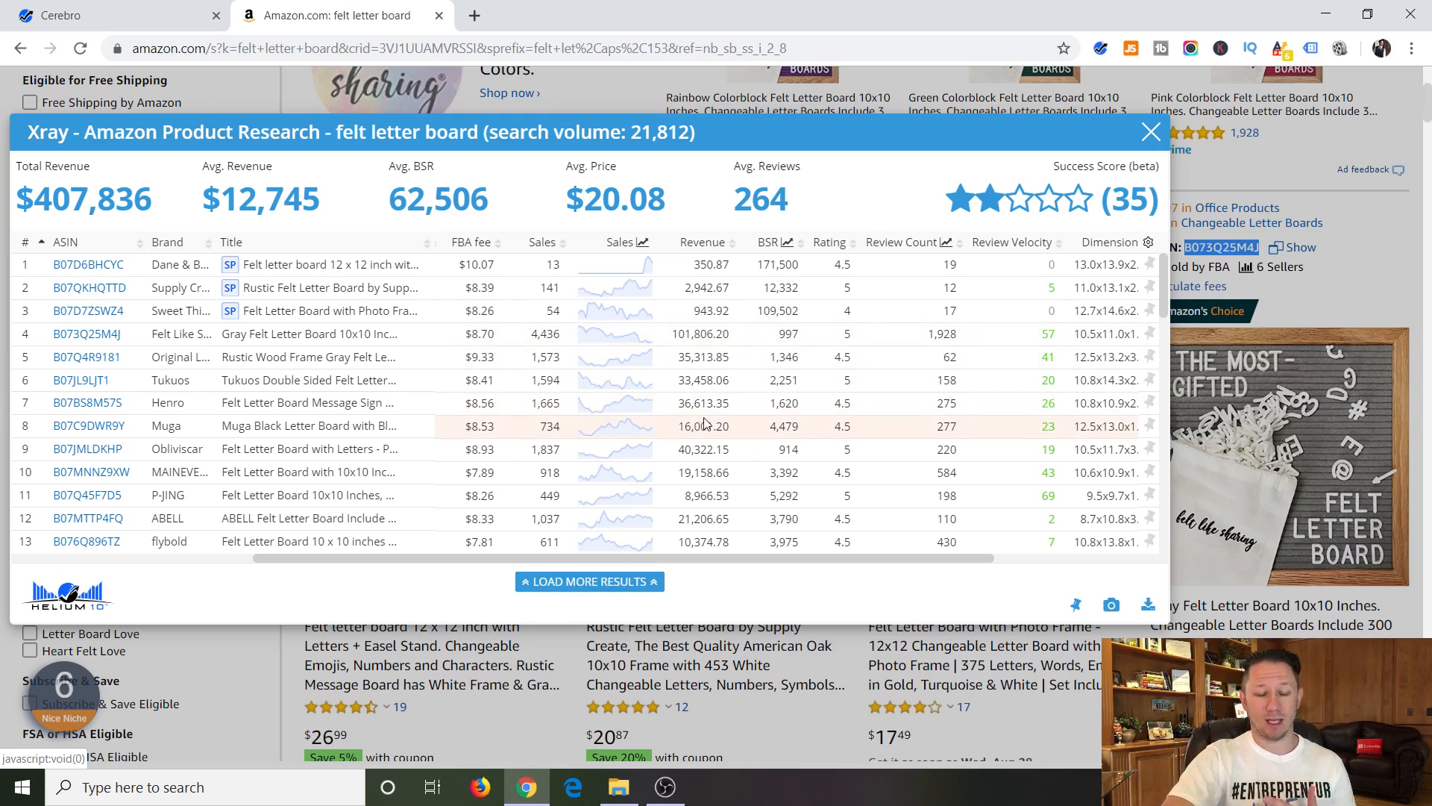
Return to the Cerebro keyword results and sort them by search volume from high to low.
click(89, 15)
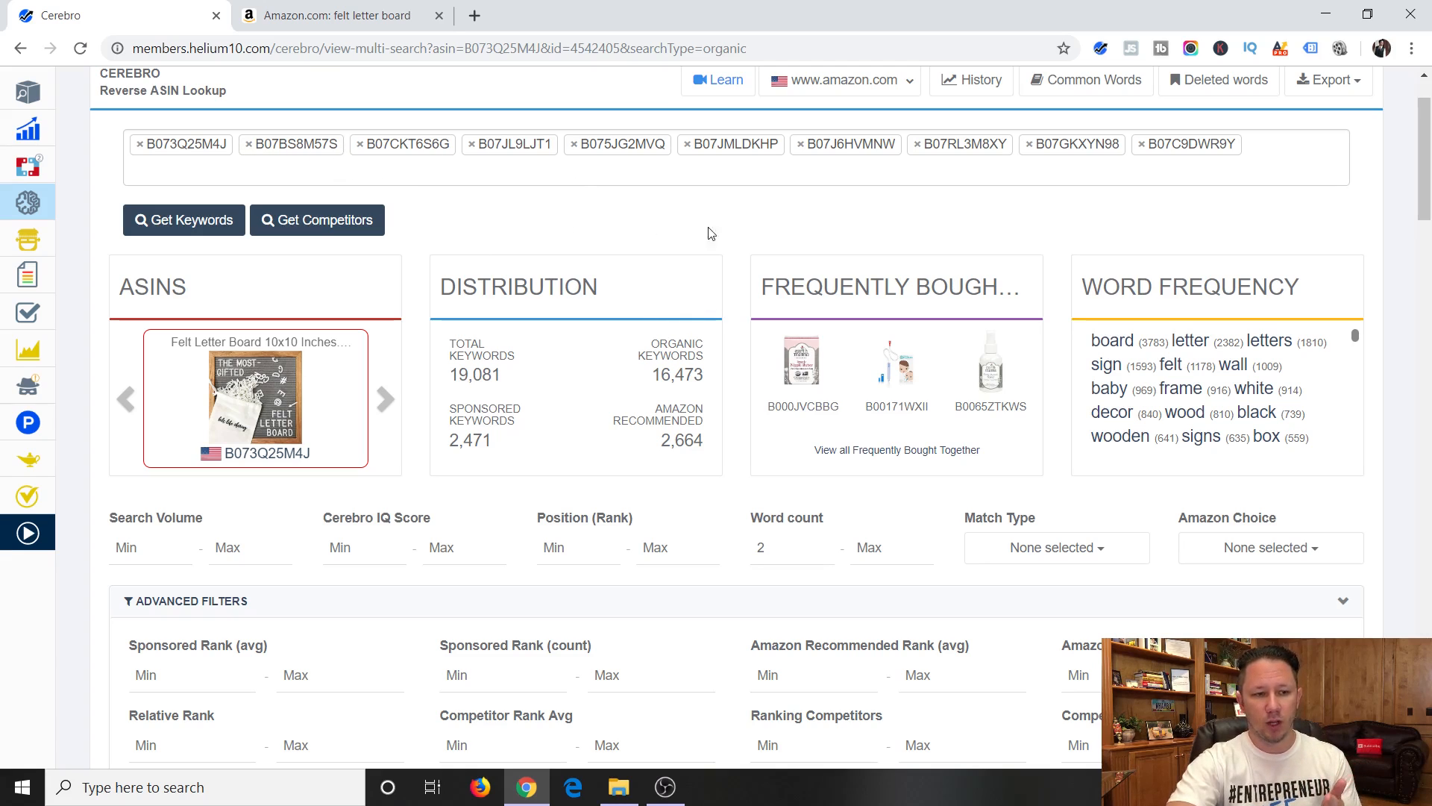
scroll(955, 317, down, 11)
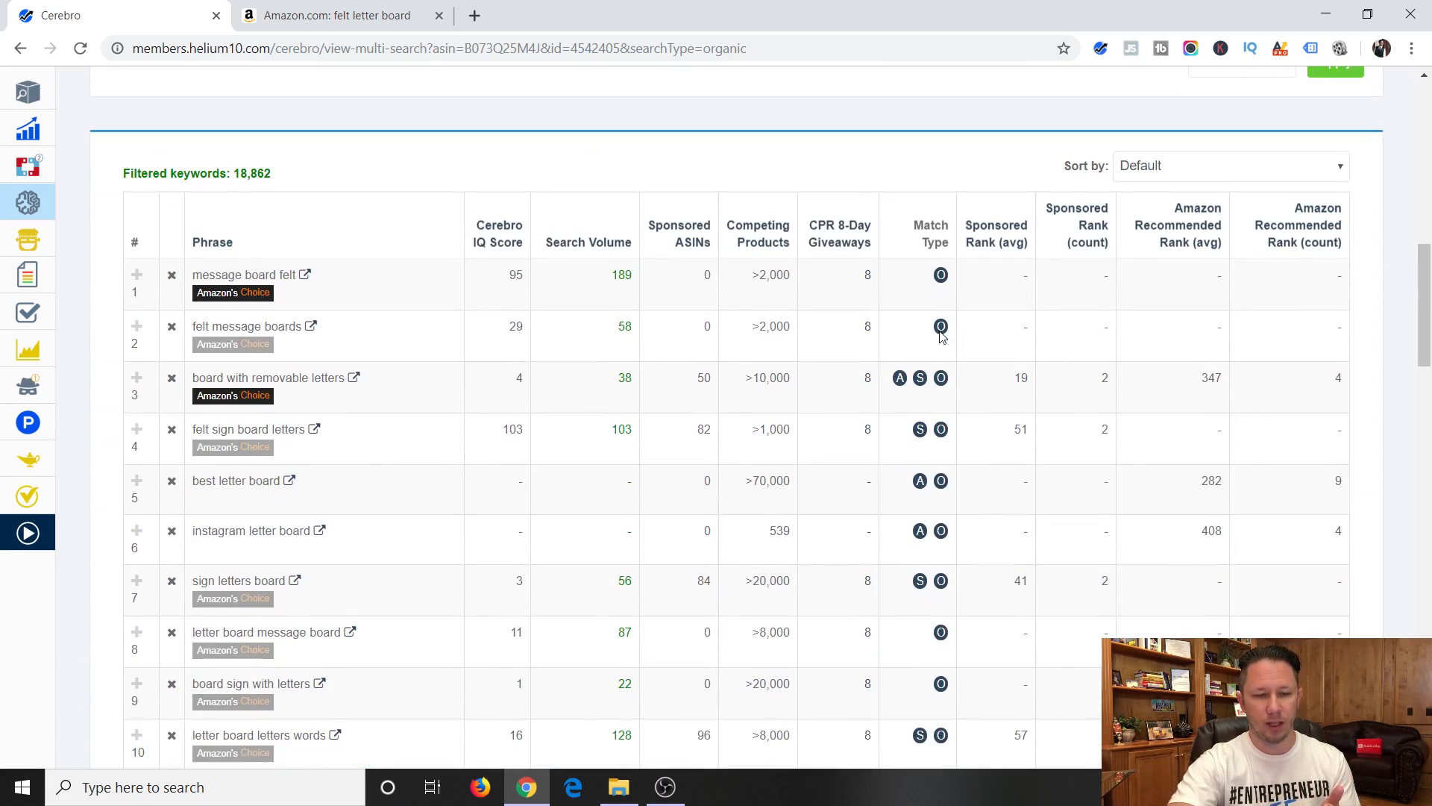
click(587, 252)
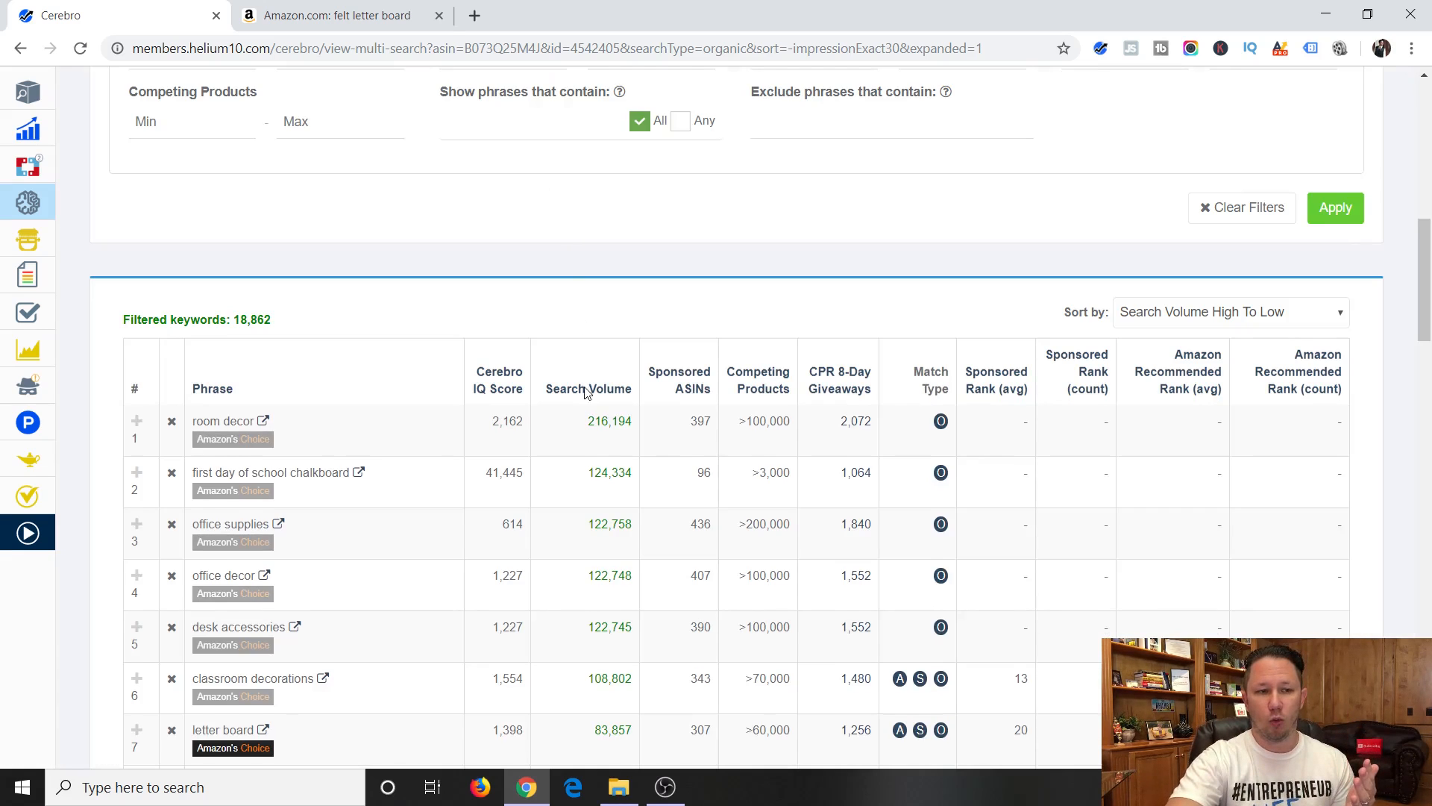
Examine the highest-volume phrases in the unfiltered Cerebro results for their relevance to a felt letter board.
scroll(585, 391, up, 6)
scroll(569, 297, down, 8)
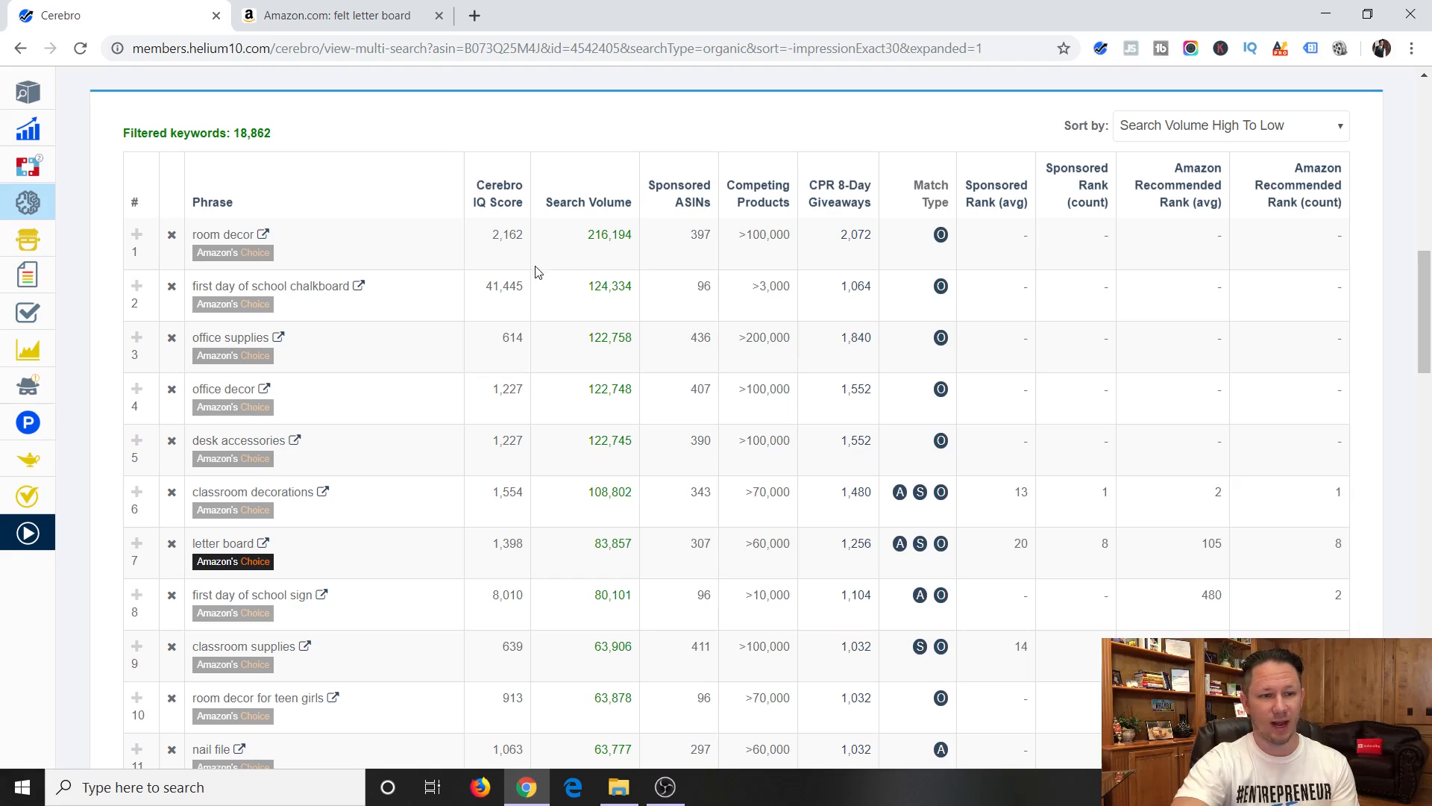
mouse_move(28, 317)
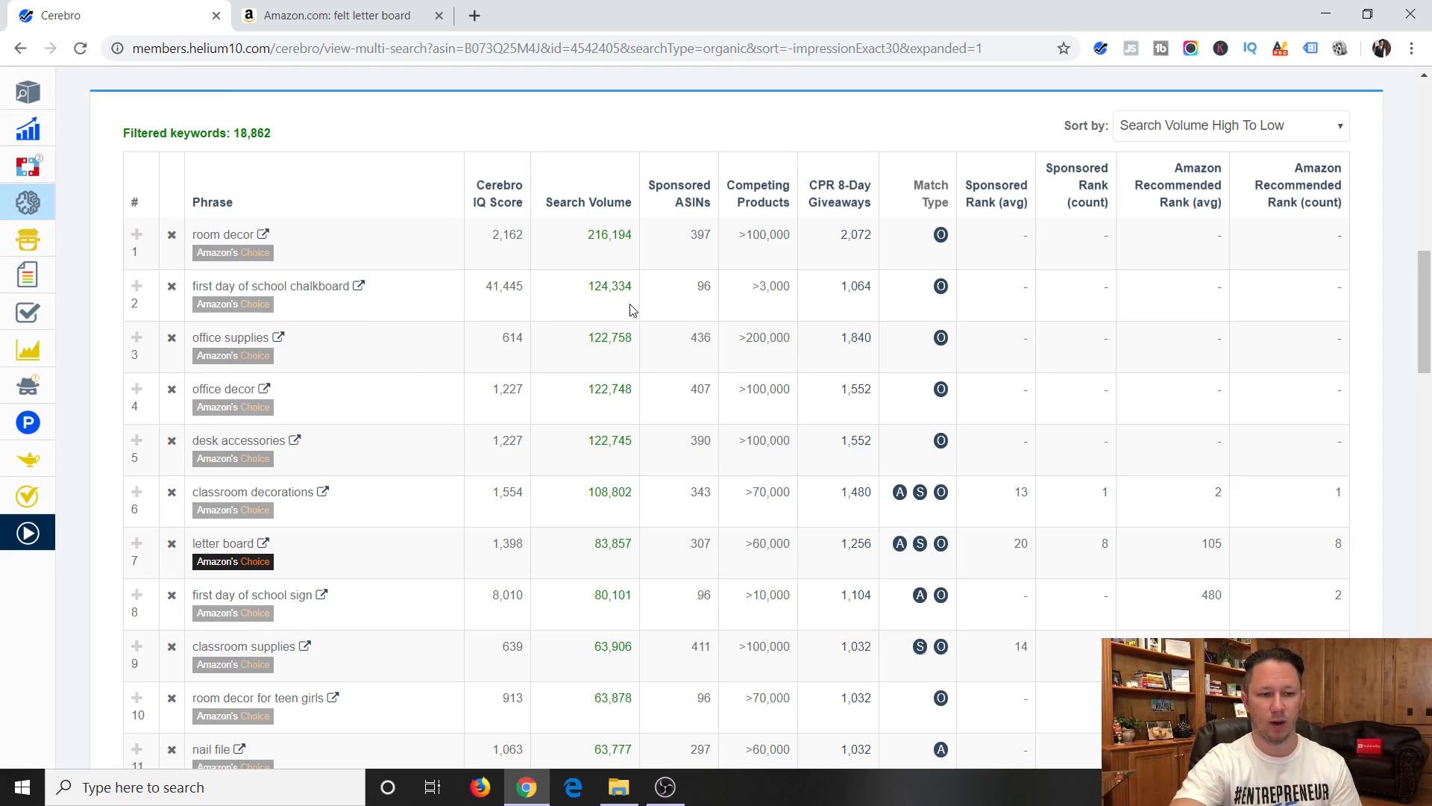
scroll(400, 448, down, 1)
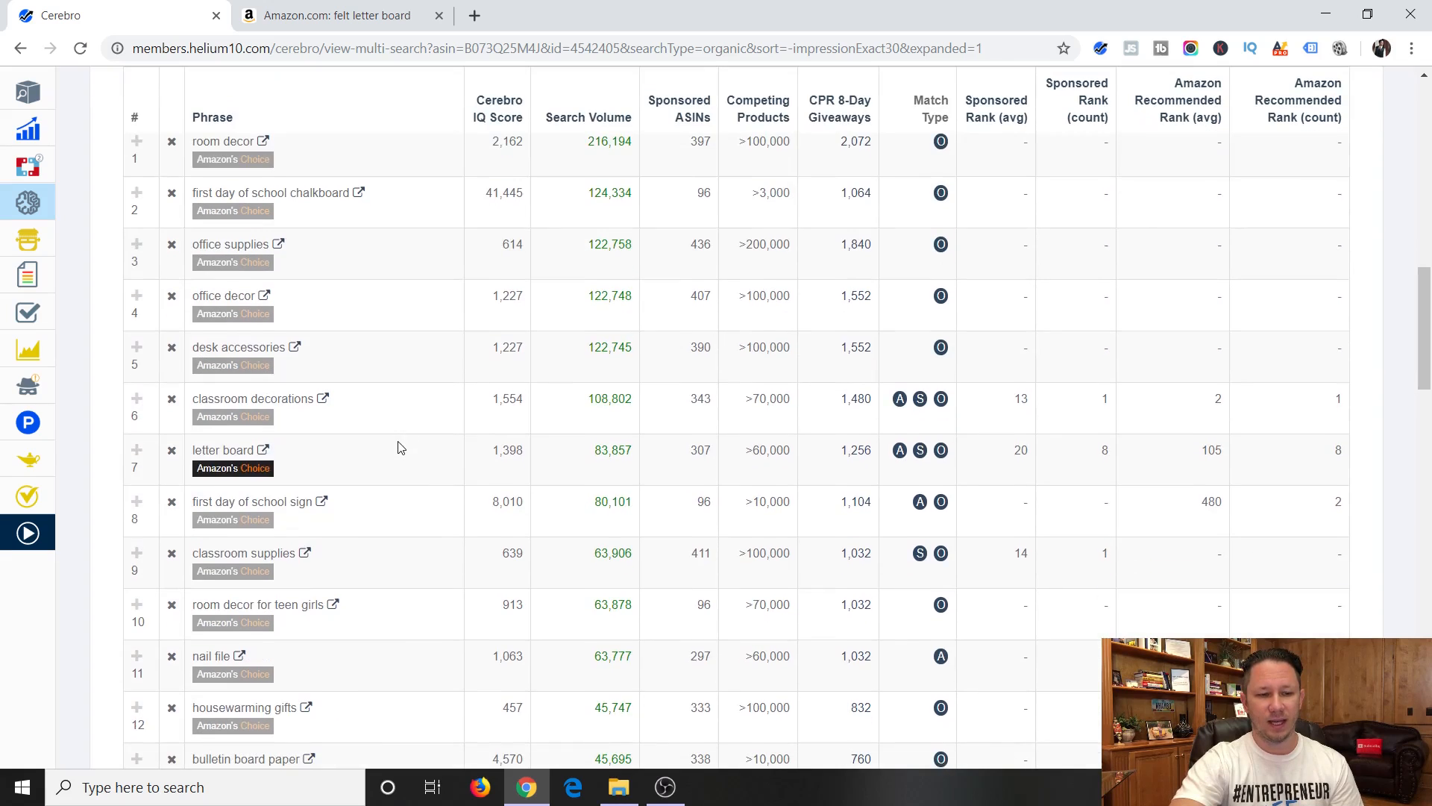
scroll(350, 431, down, 1)
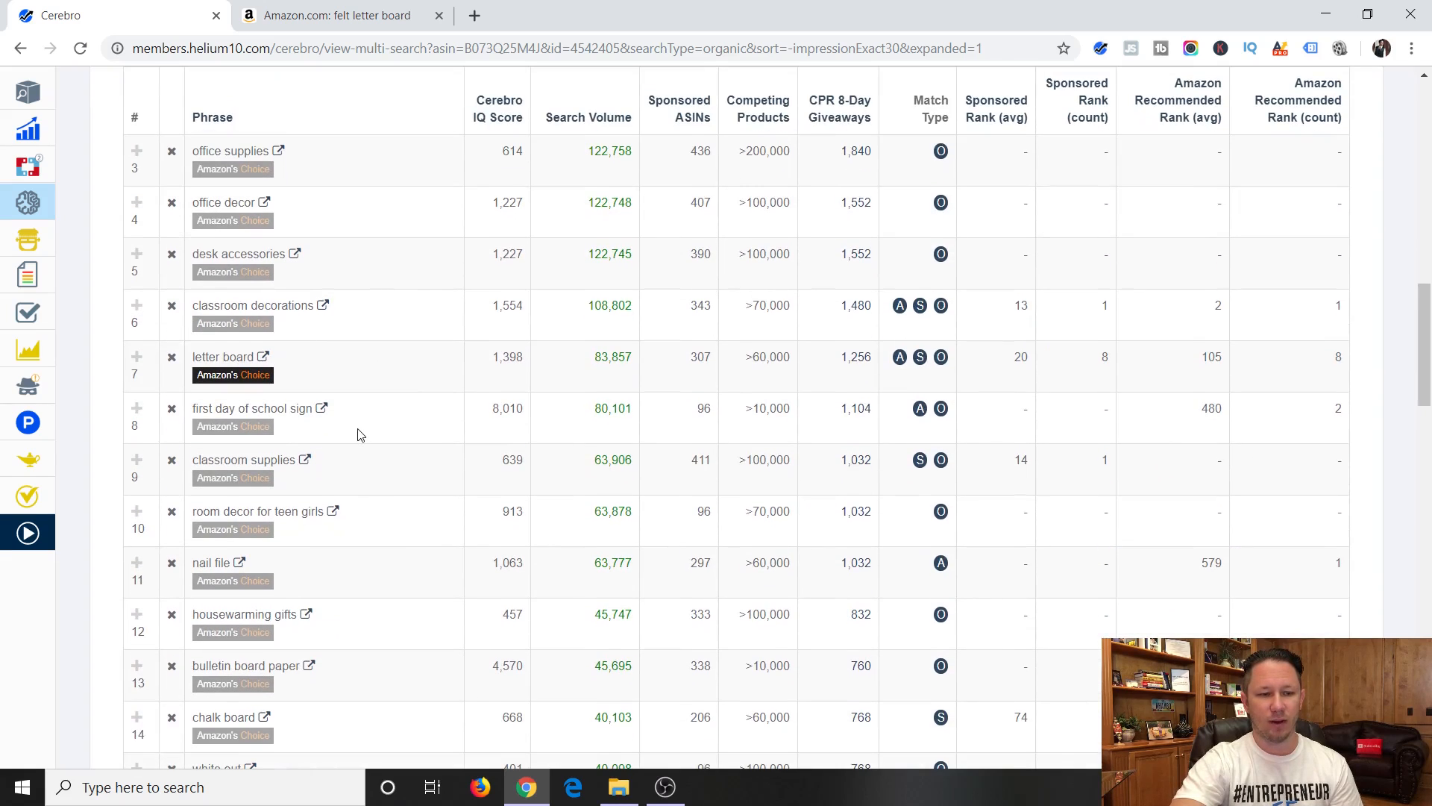
scroll(362, 436, down, 2)
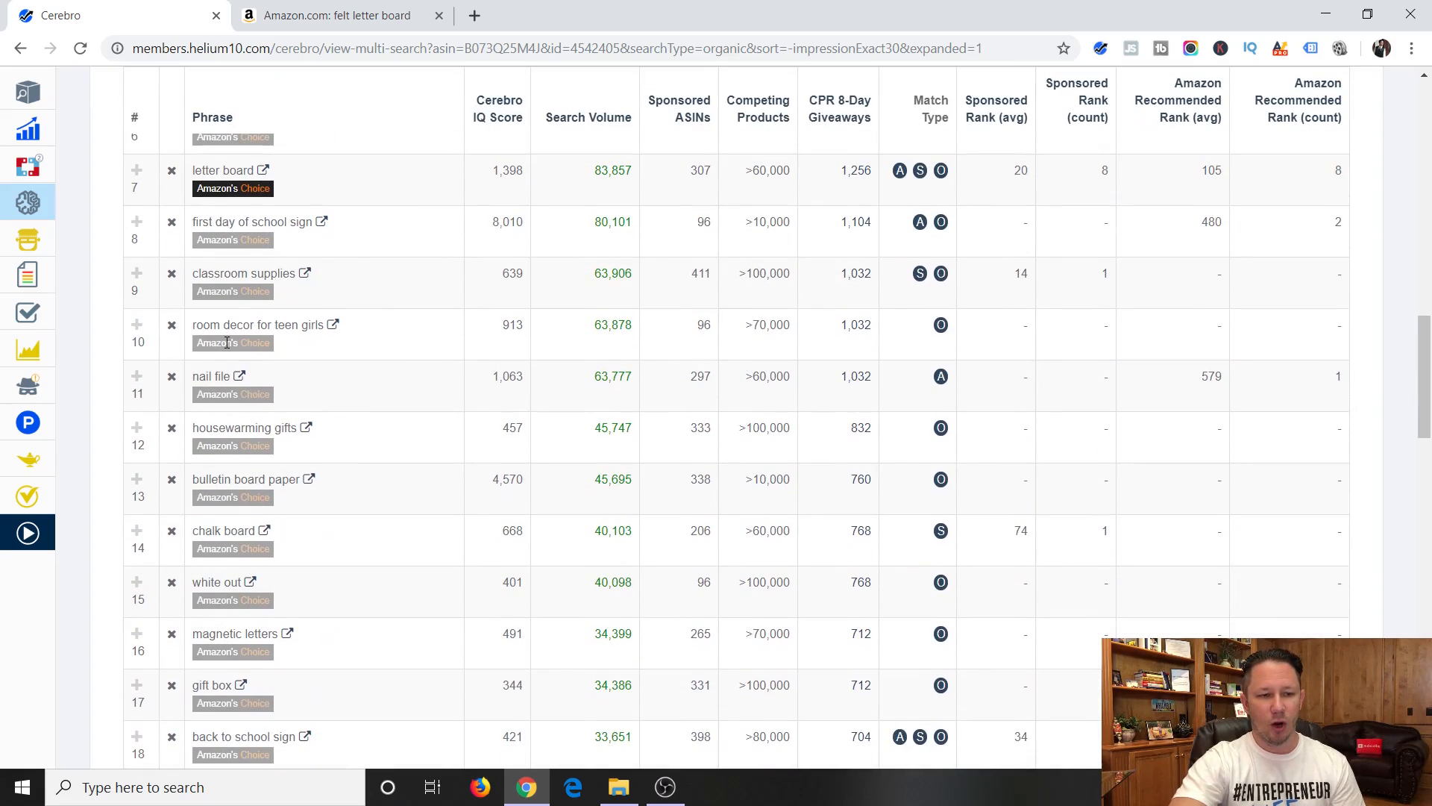
scroll(310, 366, down, 1)
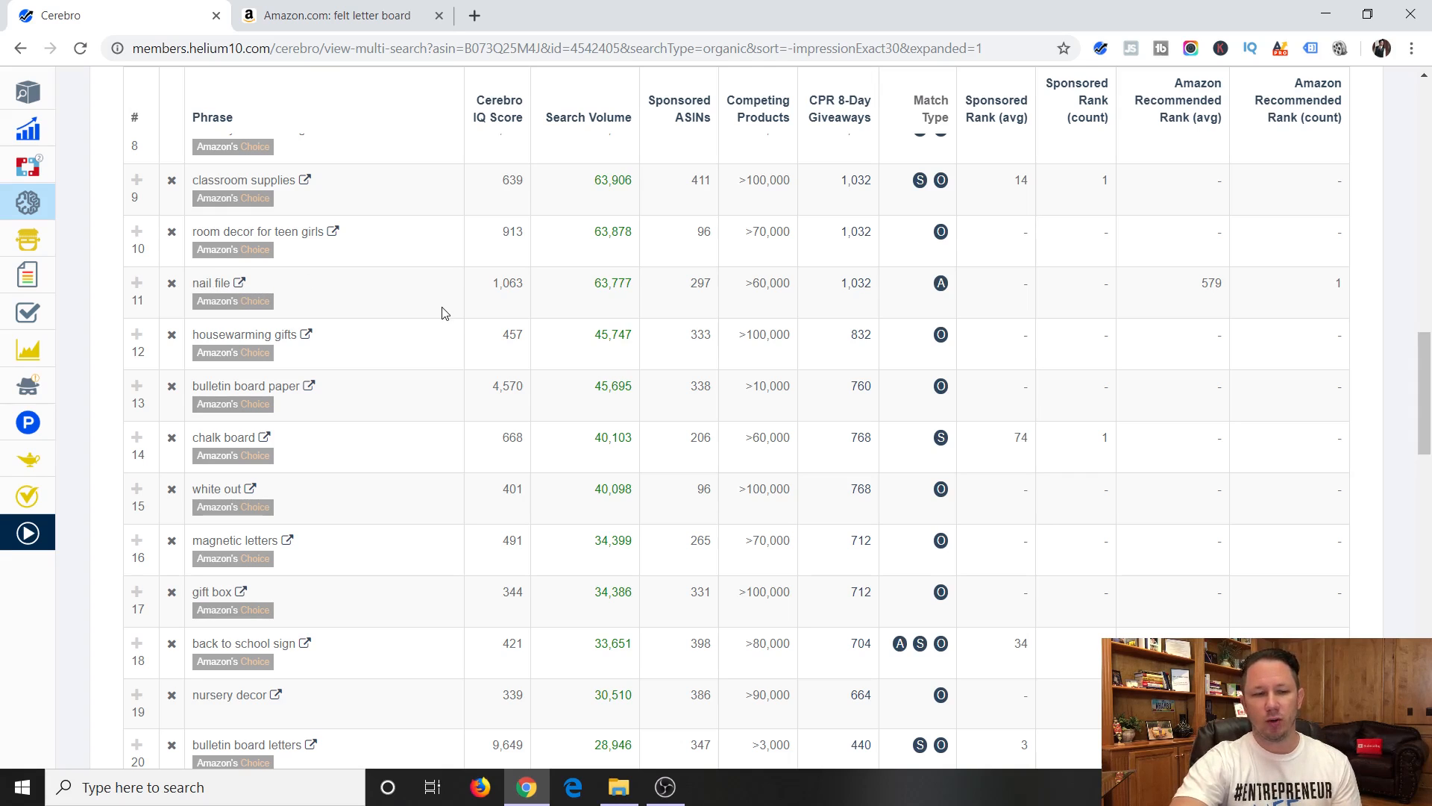
Set the keyword Match Type filter to Organic and Sponsored.
scroll(457, 323, up, 10)
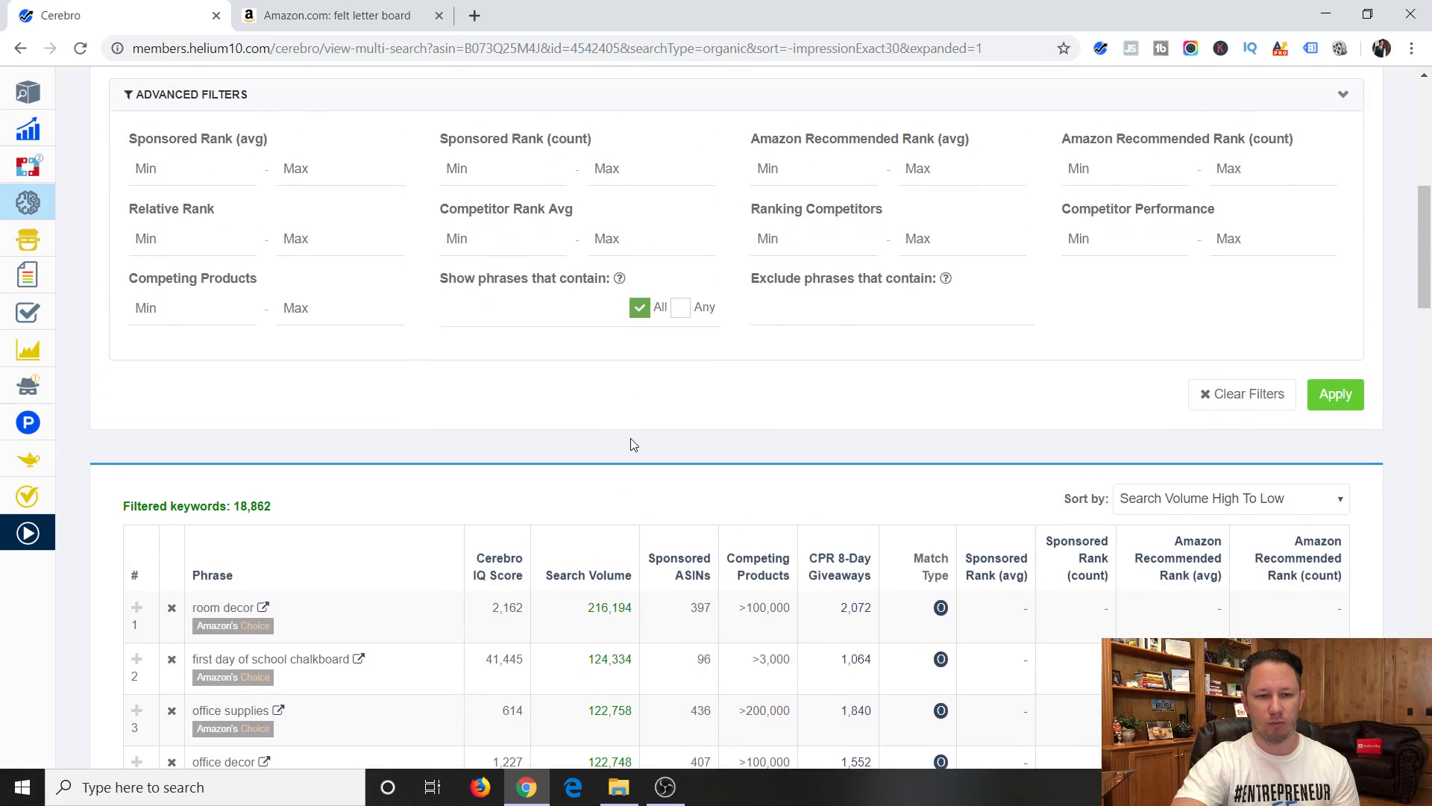
scroll(631, 444, up, 1)
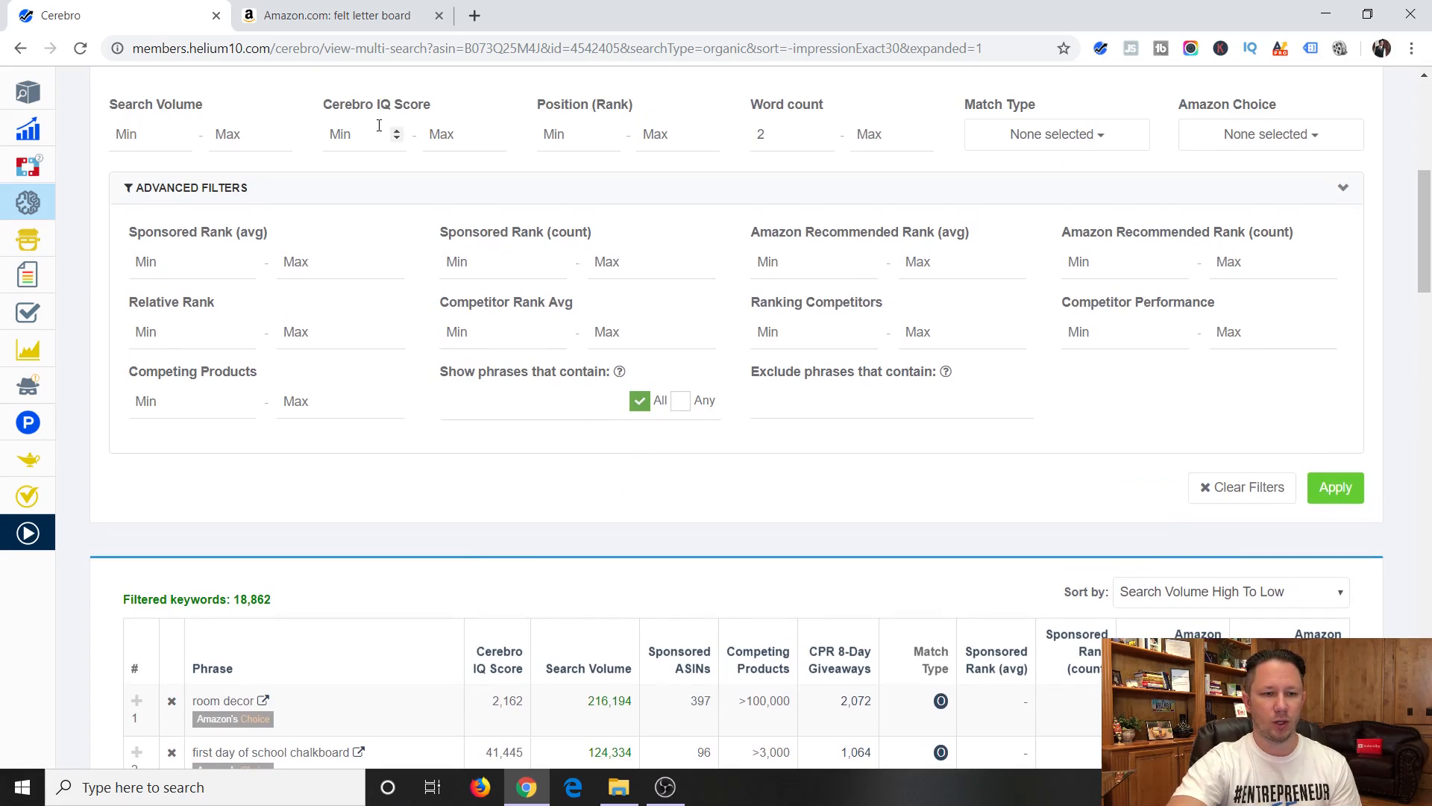
click(361, 195)
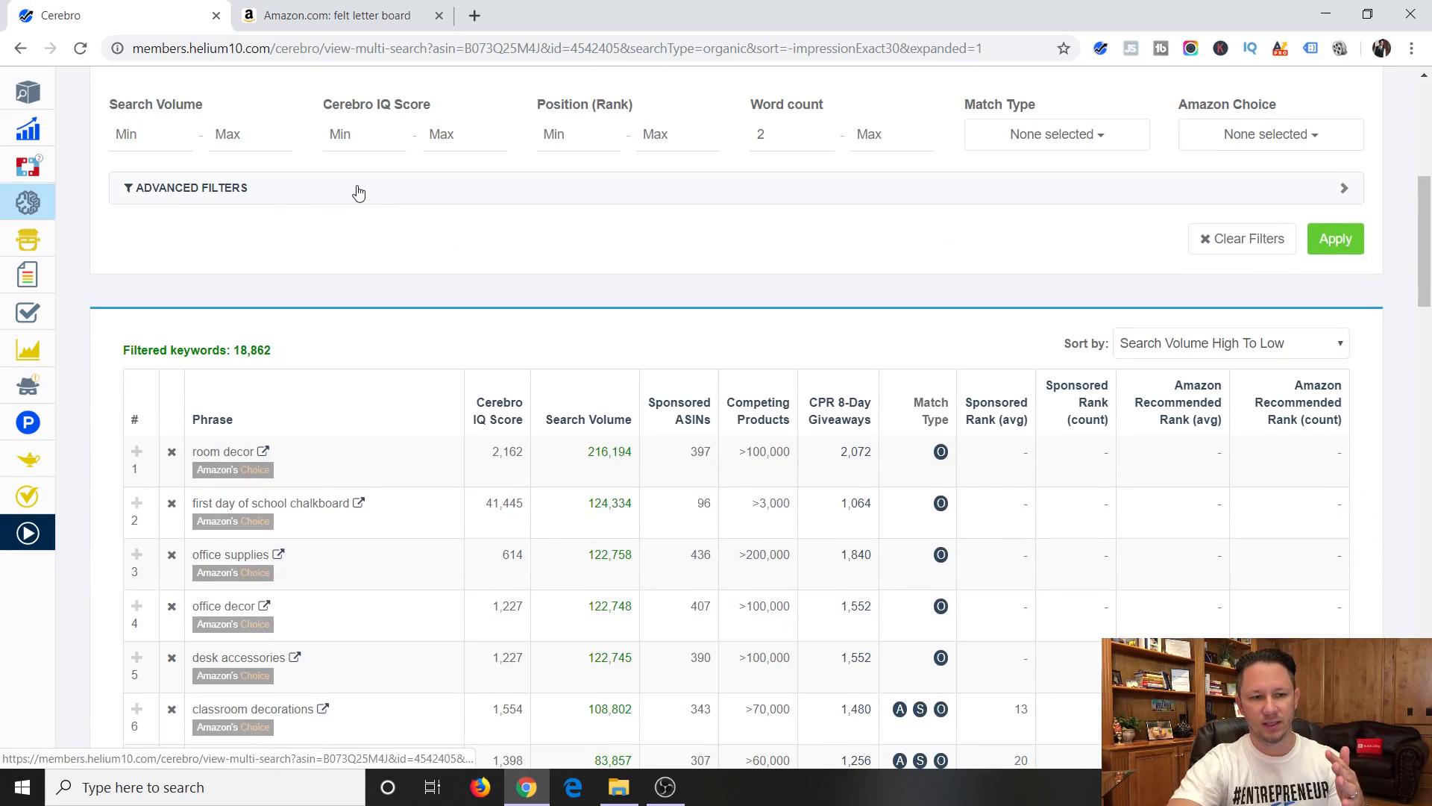
click(337, 192)
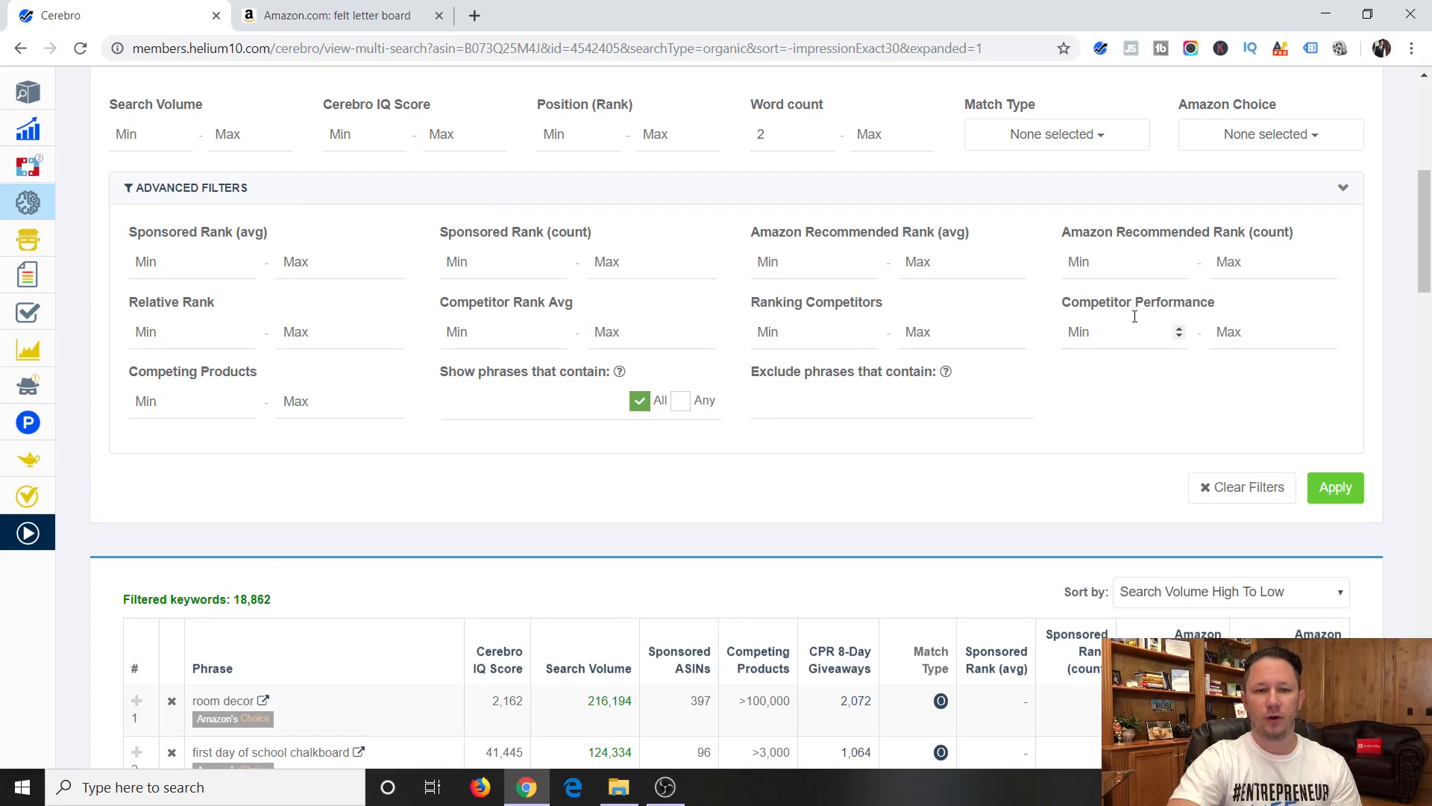
scroll(1109, 317, up, 1)
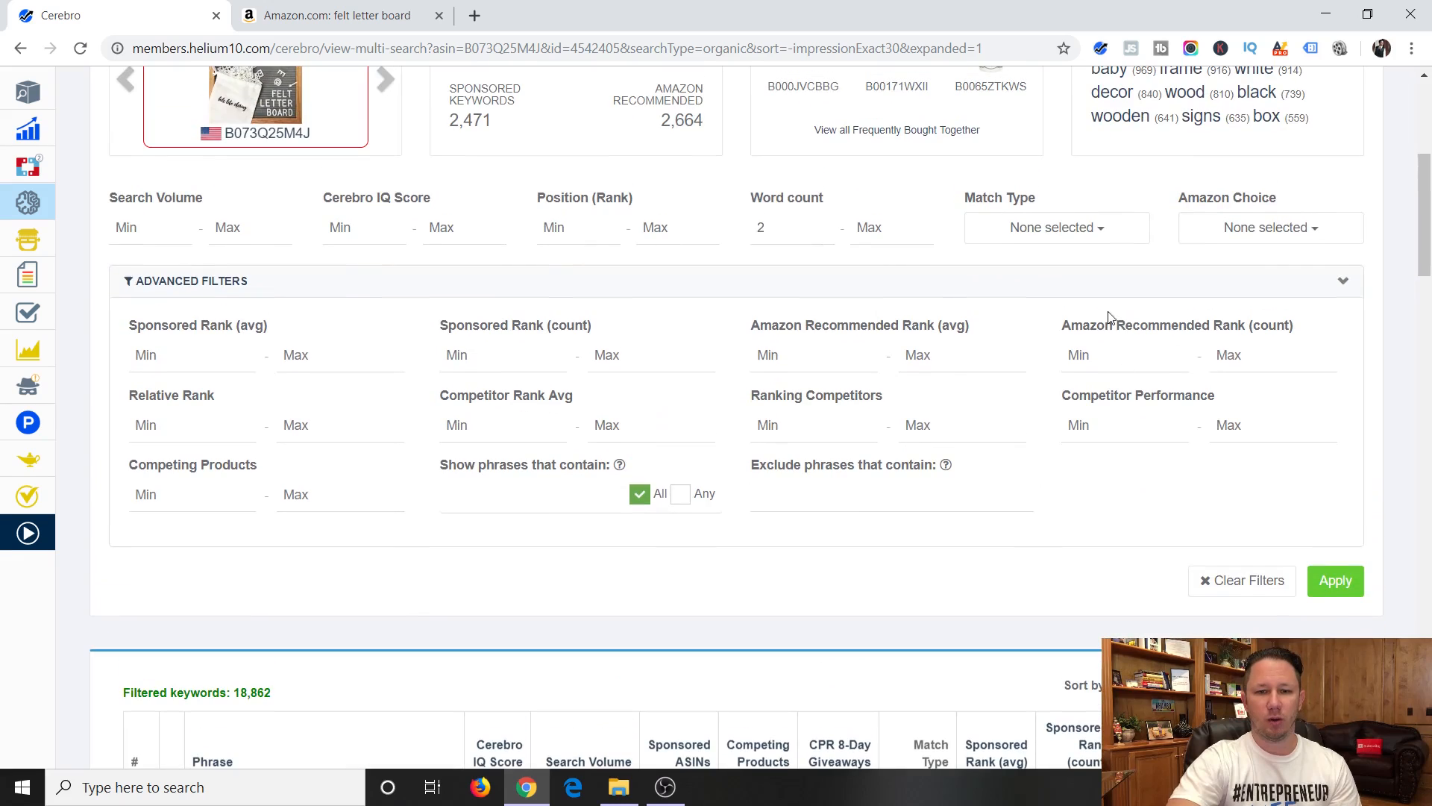
click(1092, 235)
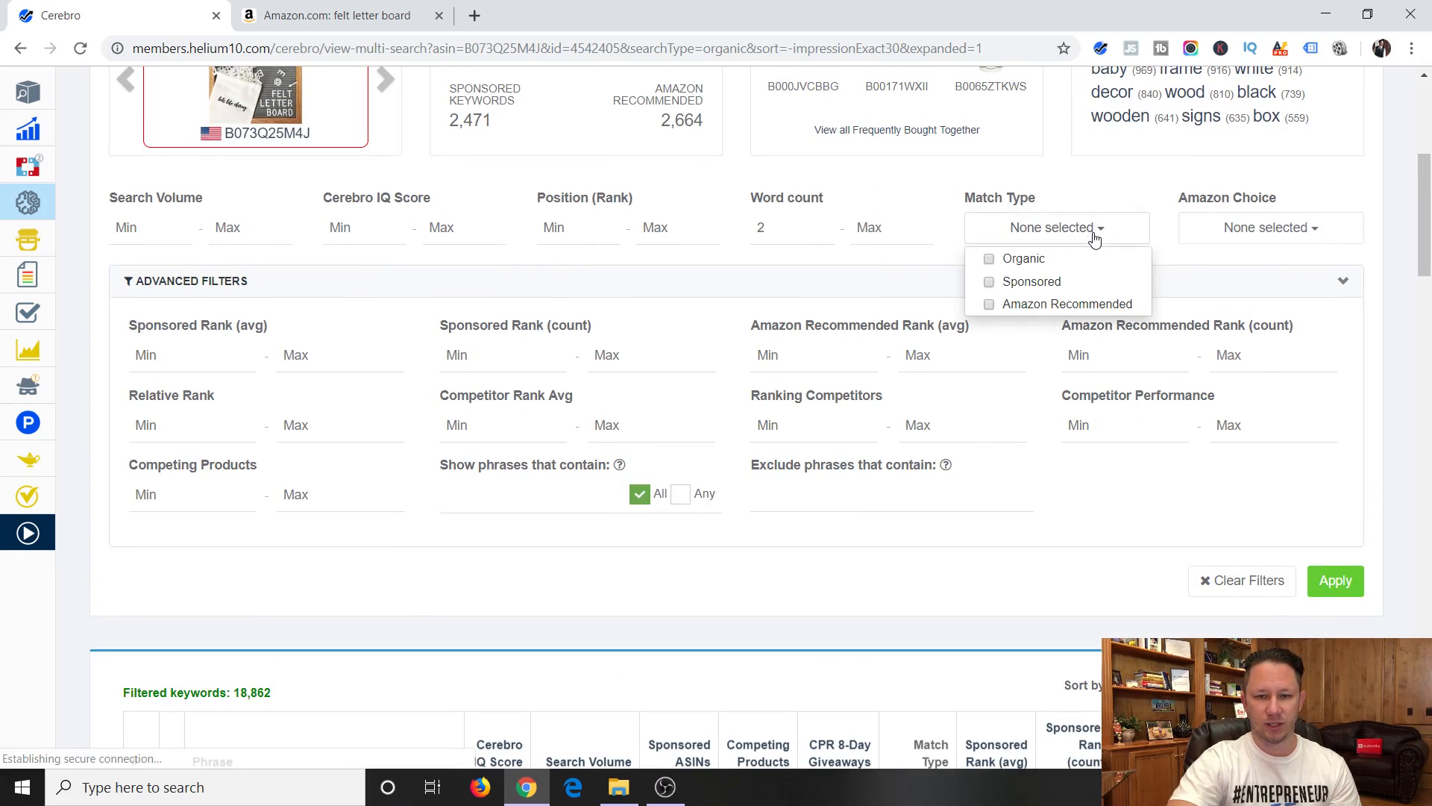
click(991, 261)
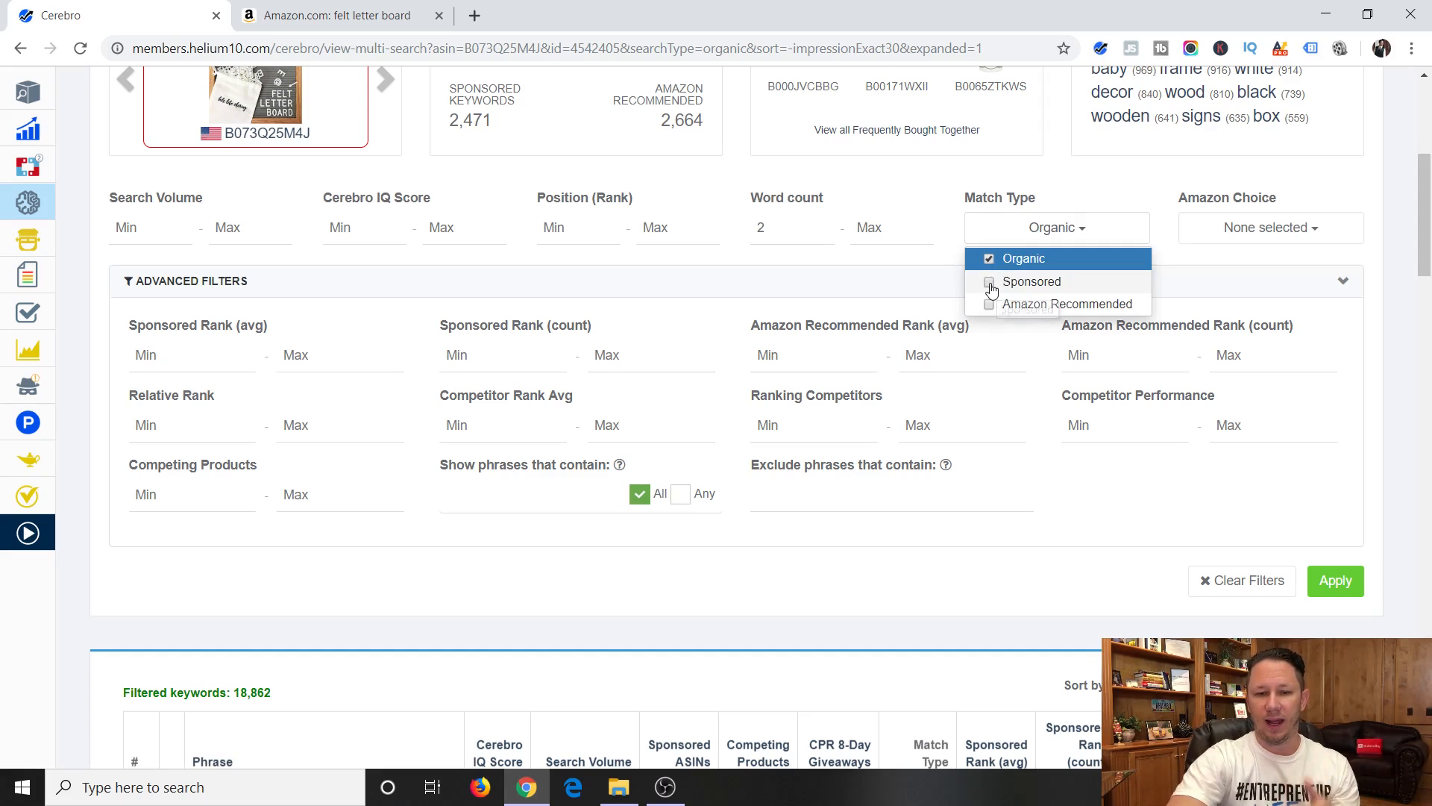
click(991, 284)
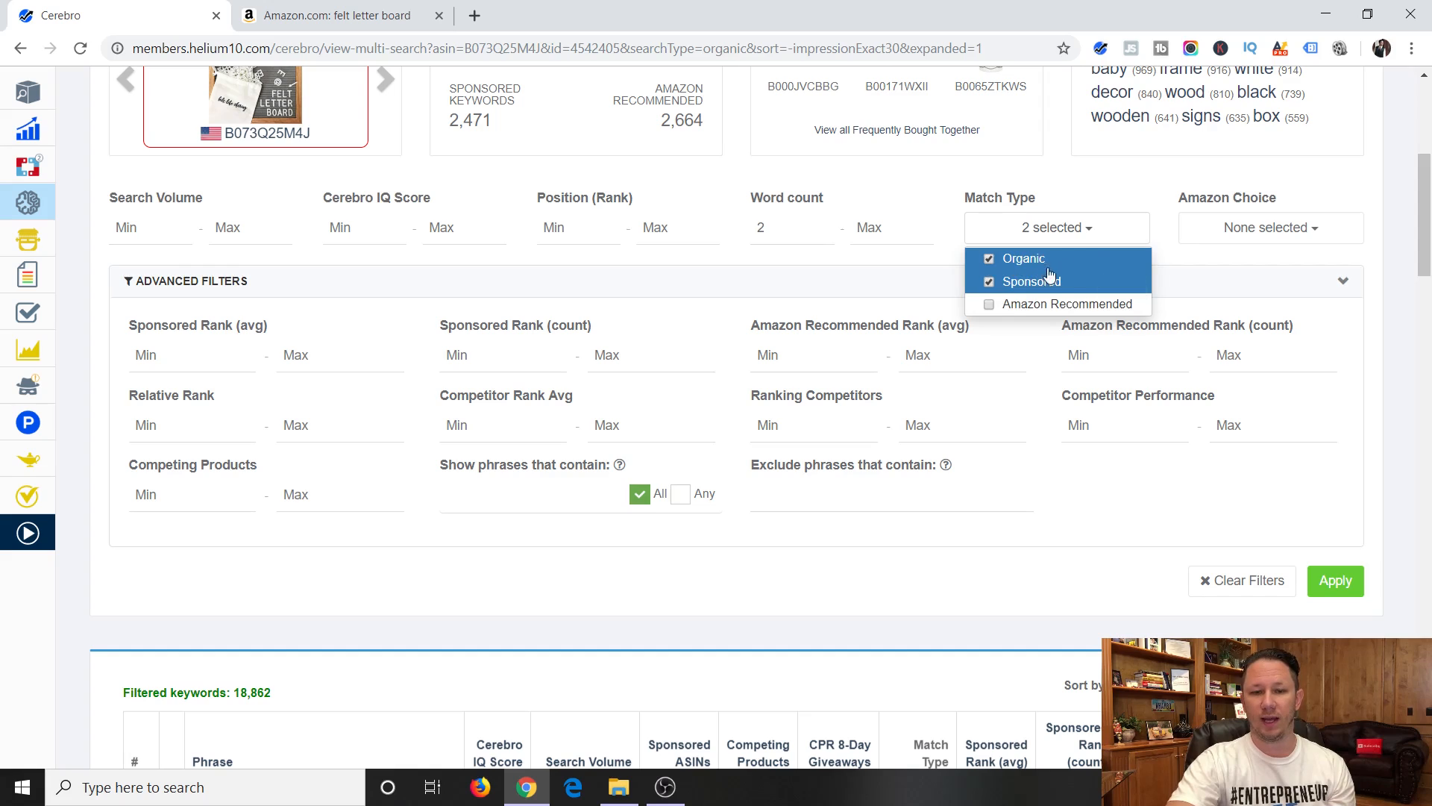
click(632, 257)
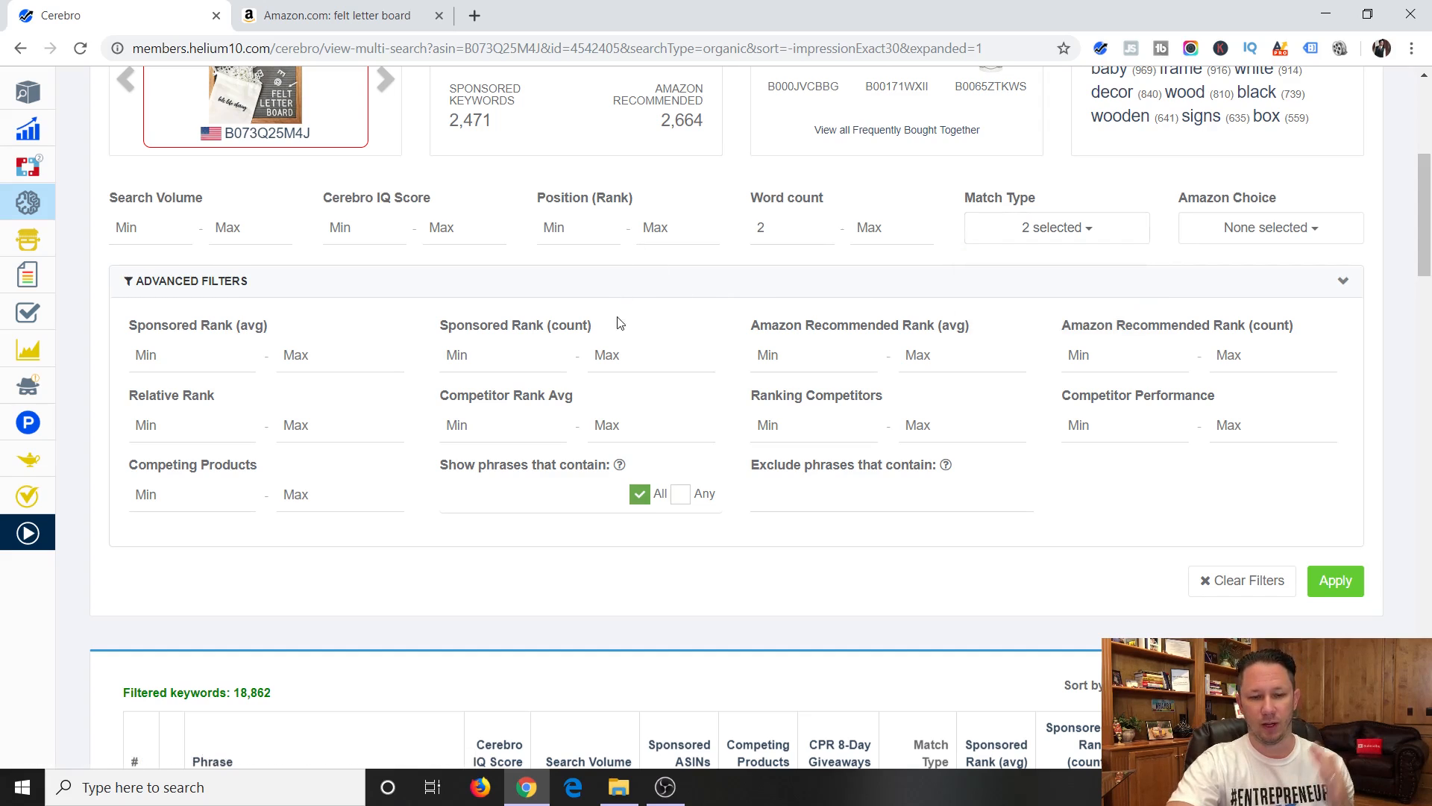
Set the minimum number of Ranking Competitors to 3 in the advanced filters.
click(784, 427)
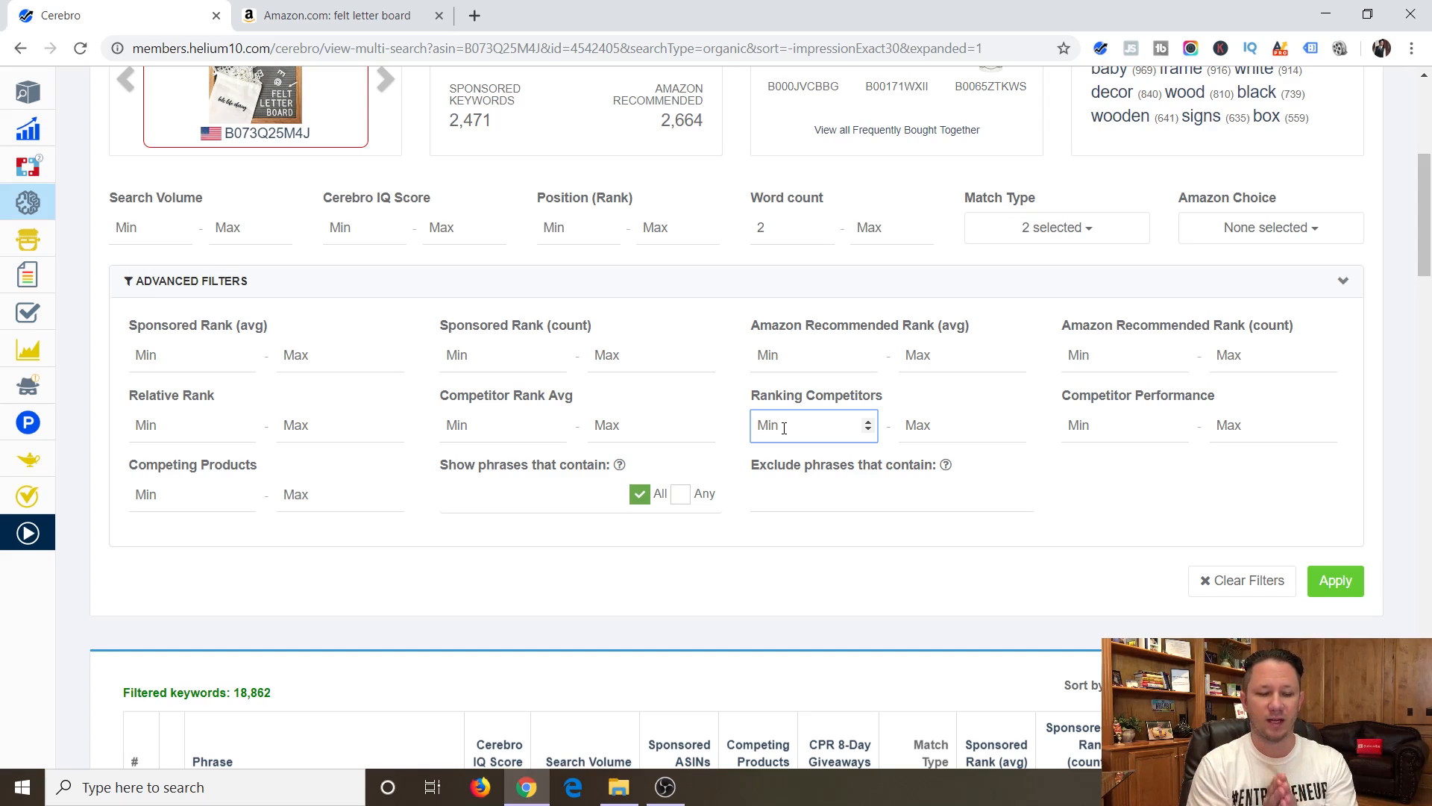
text(3)
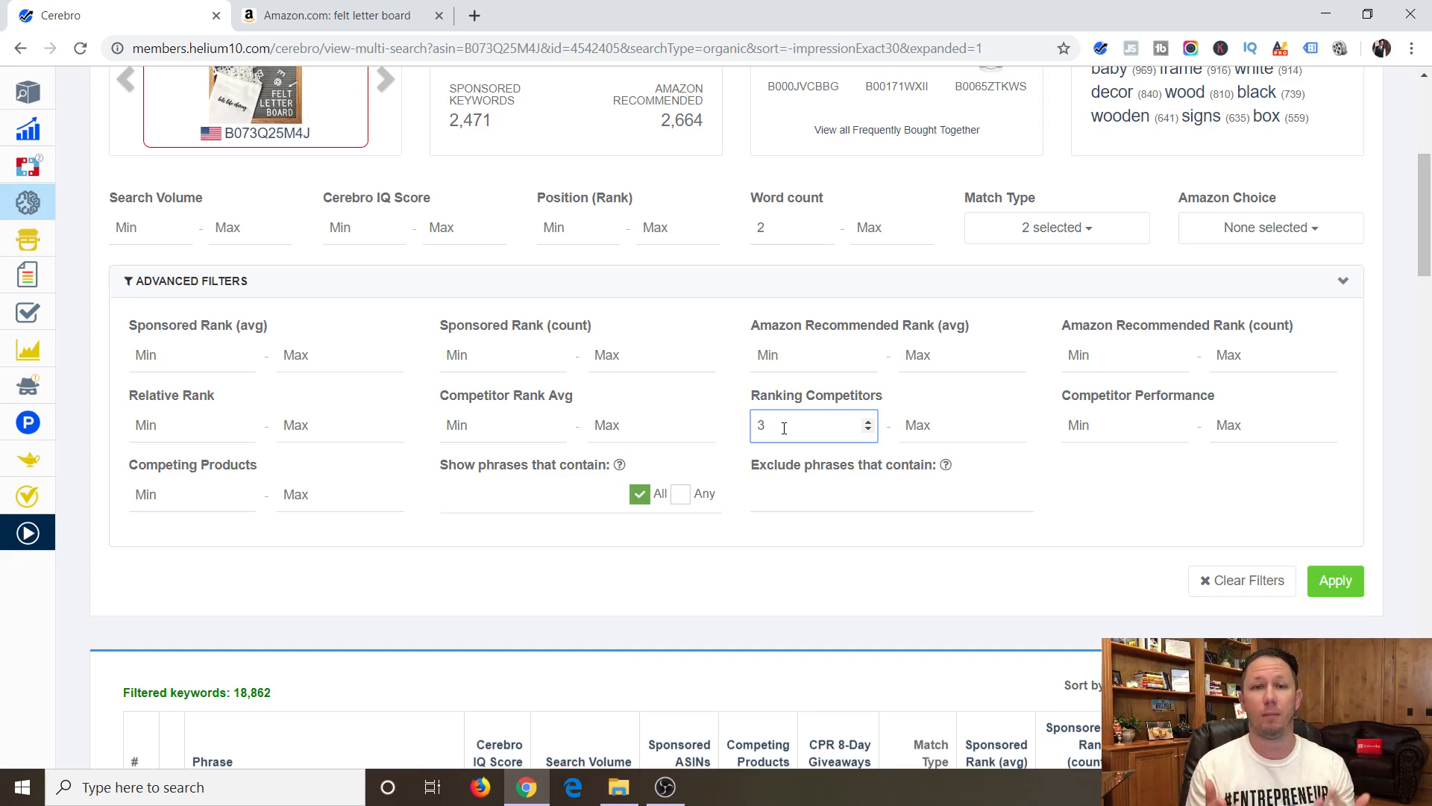
click(905, 604)
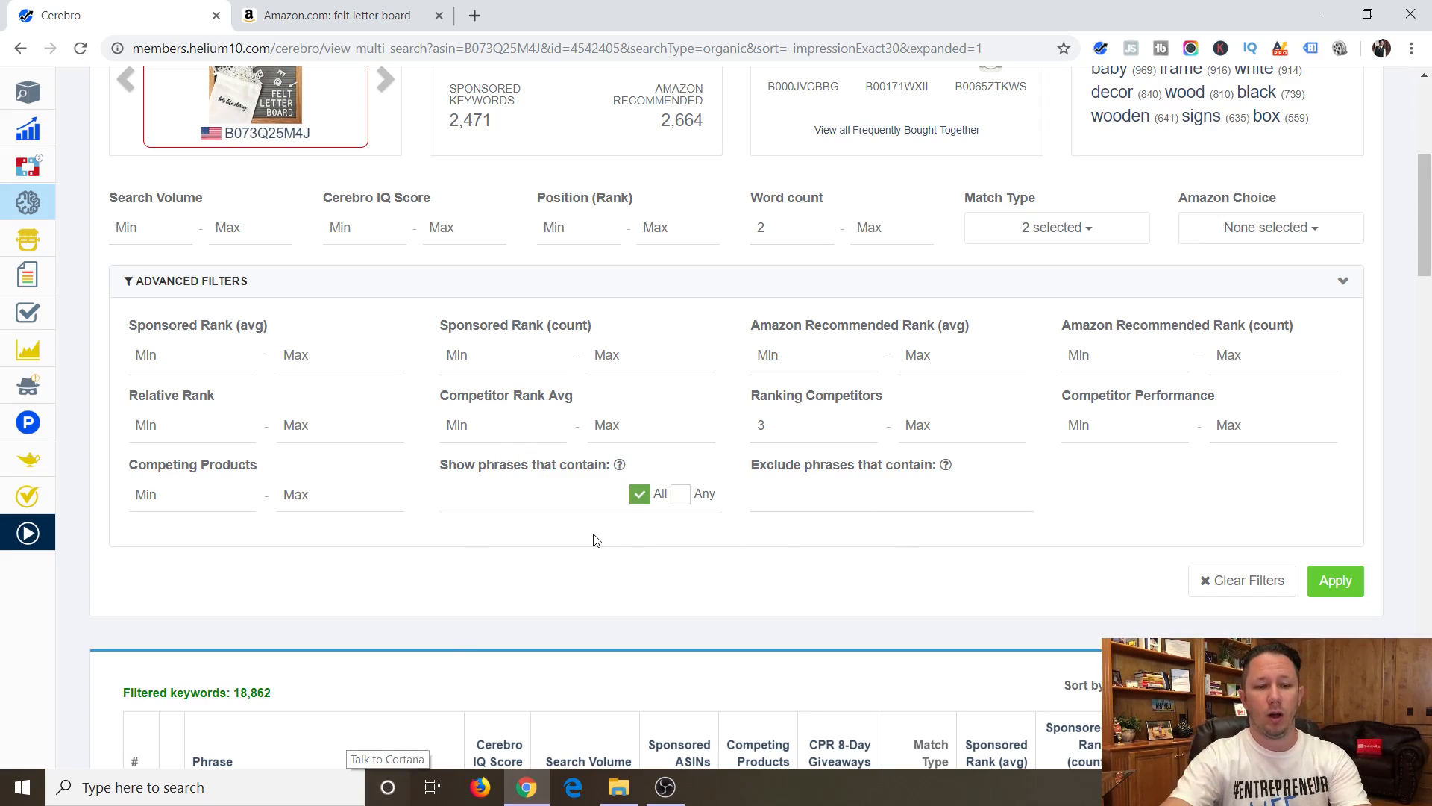
Set the Competitor Rank Avg range from 1 to 40 and apply the filters to the keyword results.
click(522, 423)
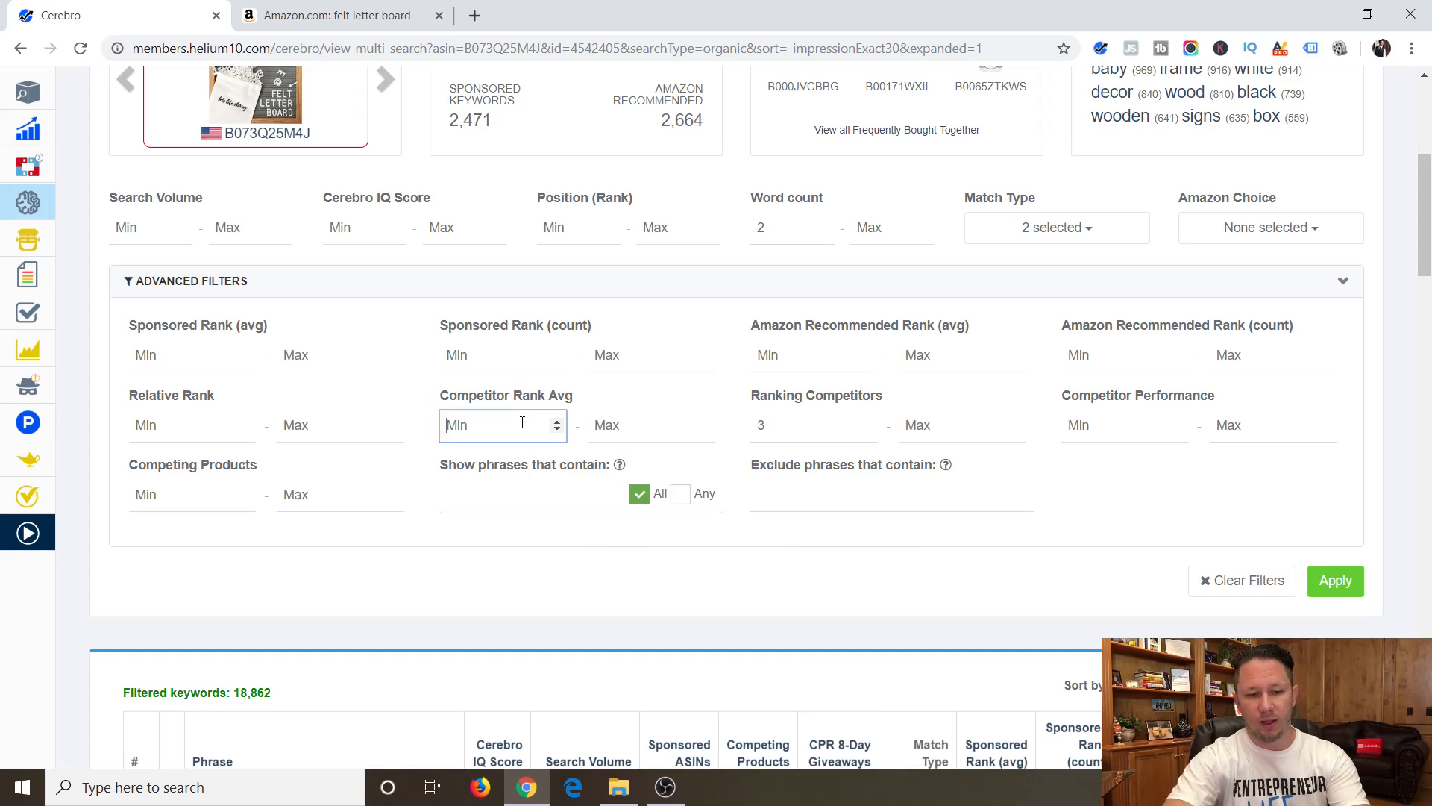
text(1)
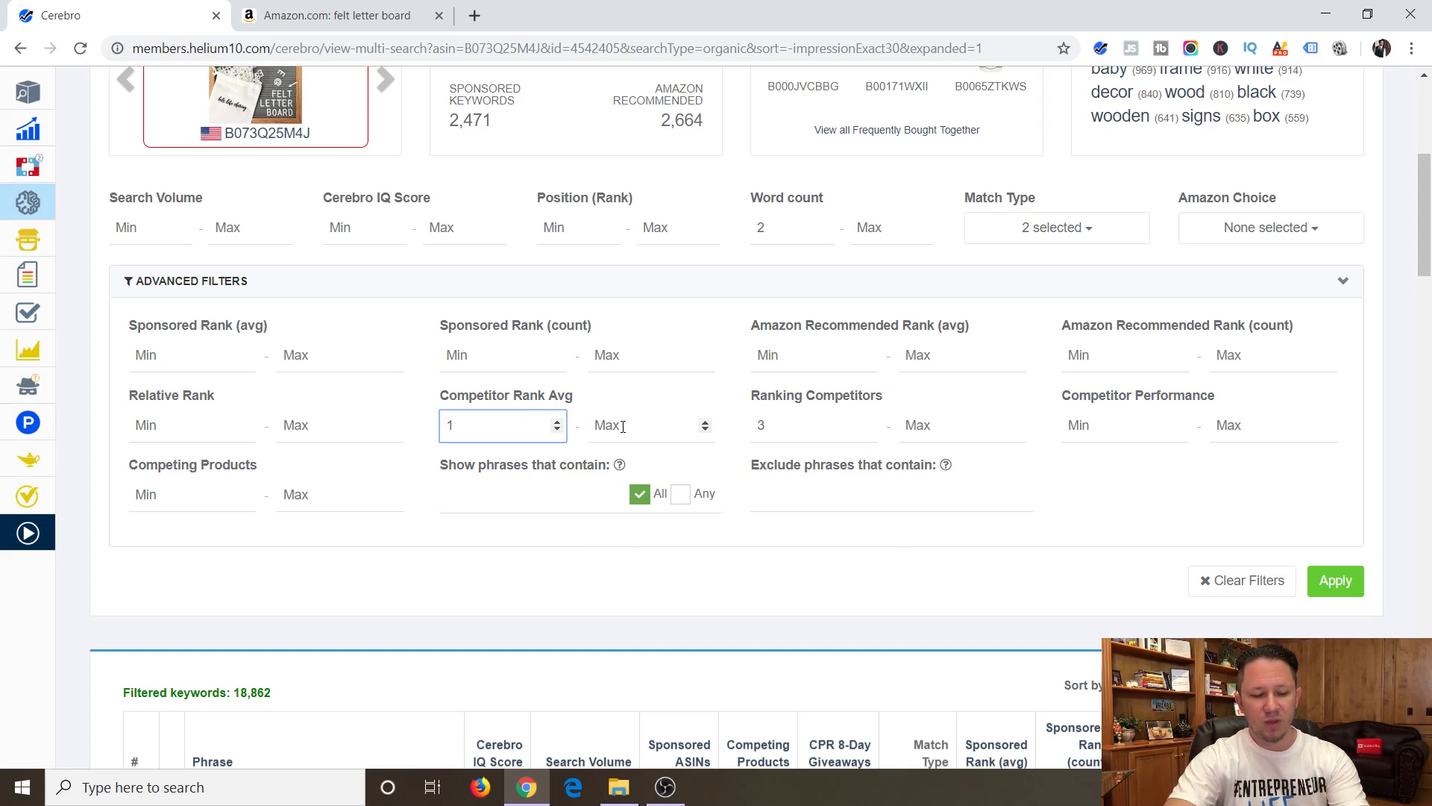
click(622, 426)
text(40)
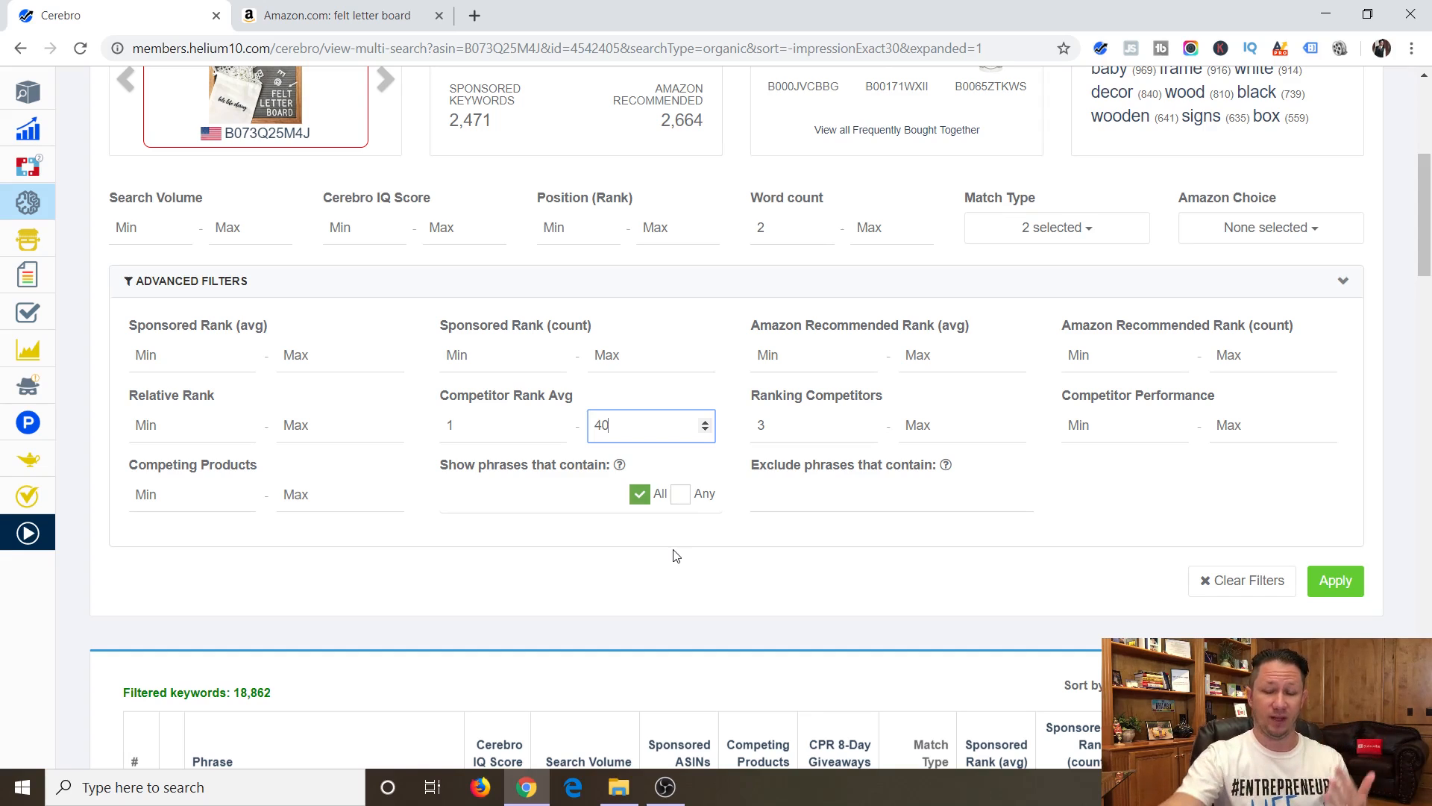
click(1335, 582)
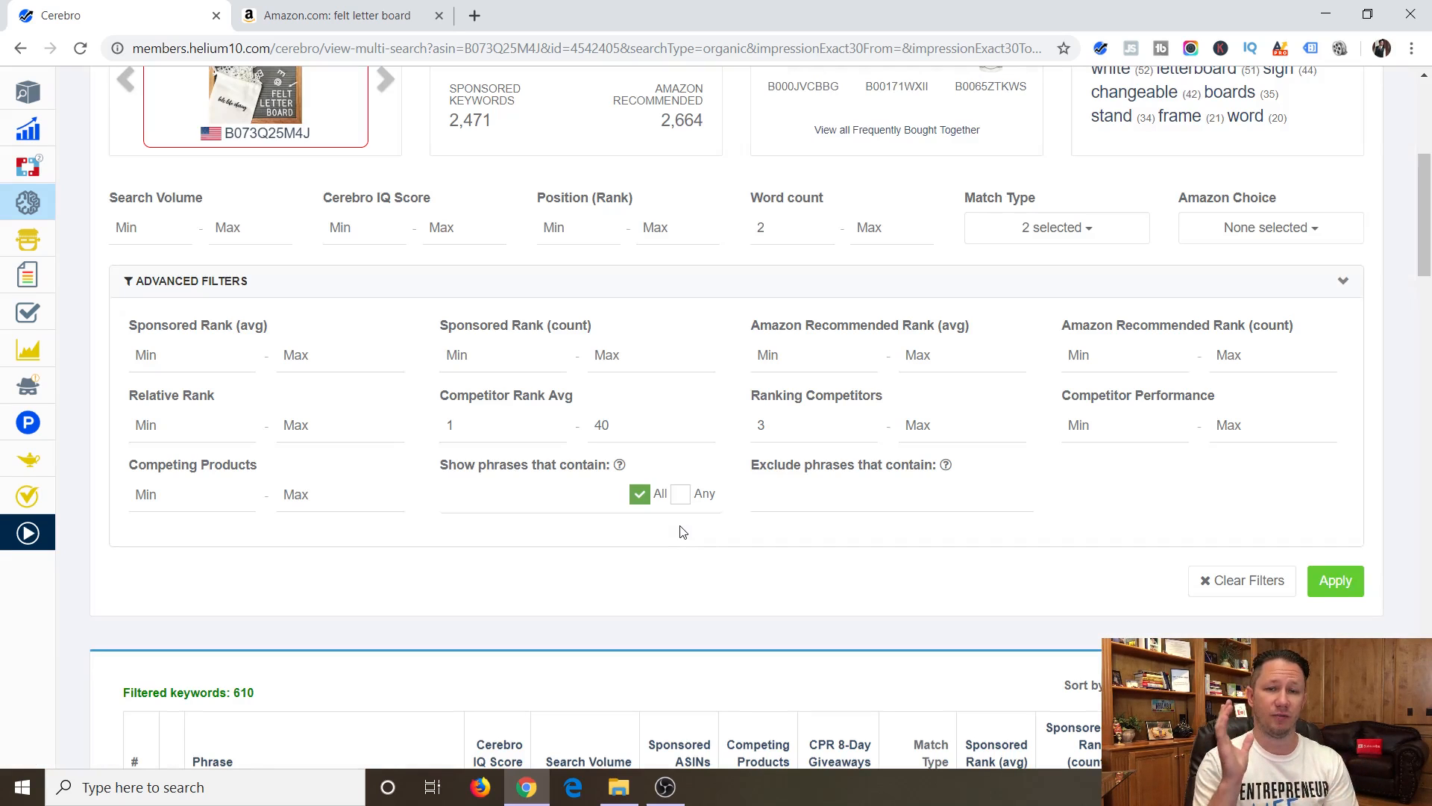
Examine the filtered keyword list, comparing the phrases' relevance to the letter board and their search volumes.
scroll(680, 532, down, 5)
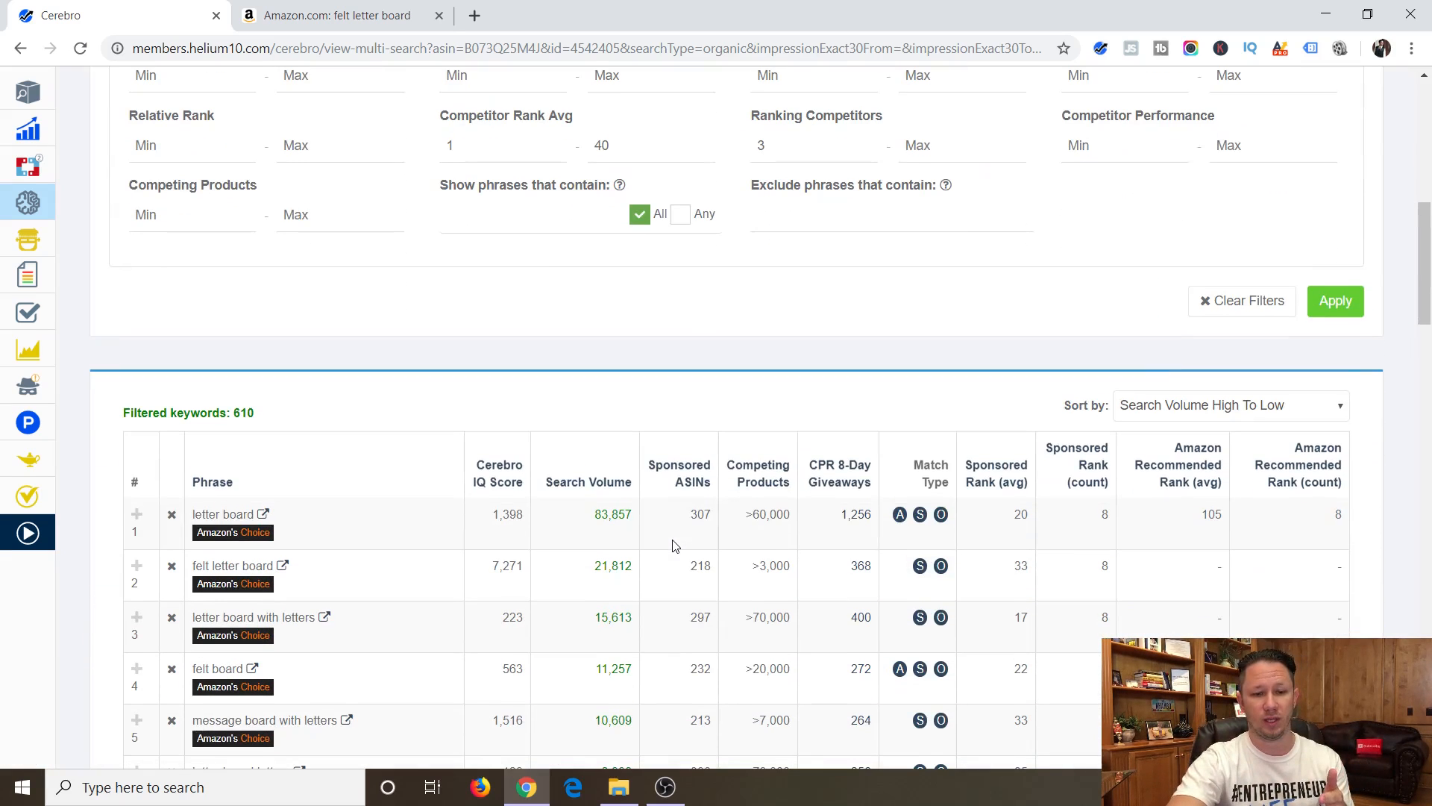
scroll(758, 351, down, 3)
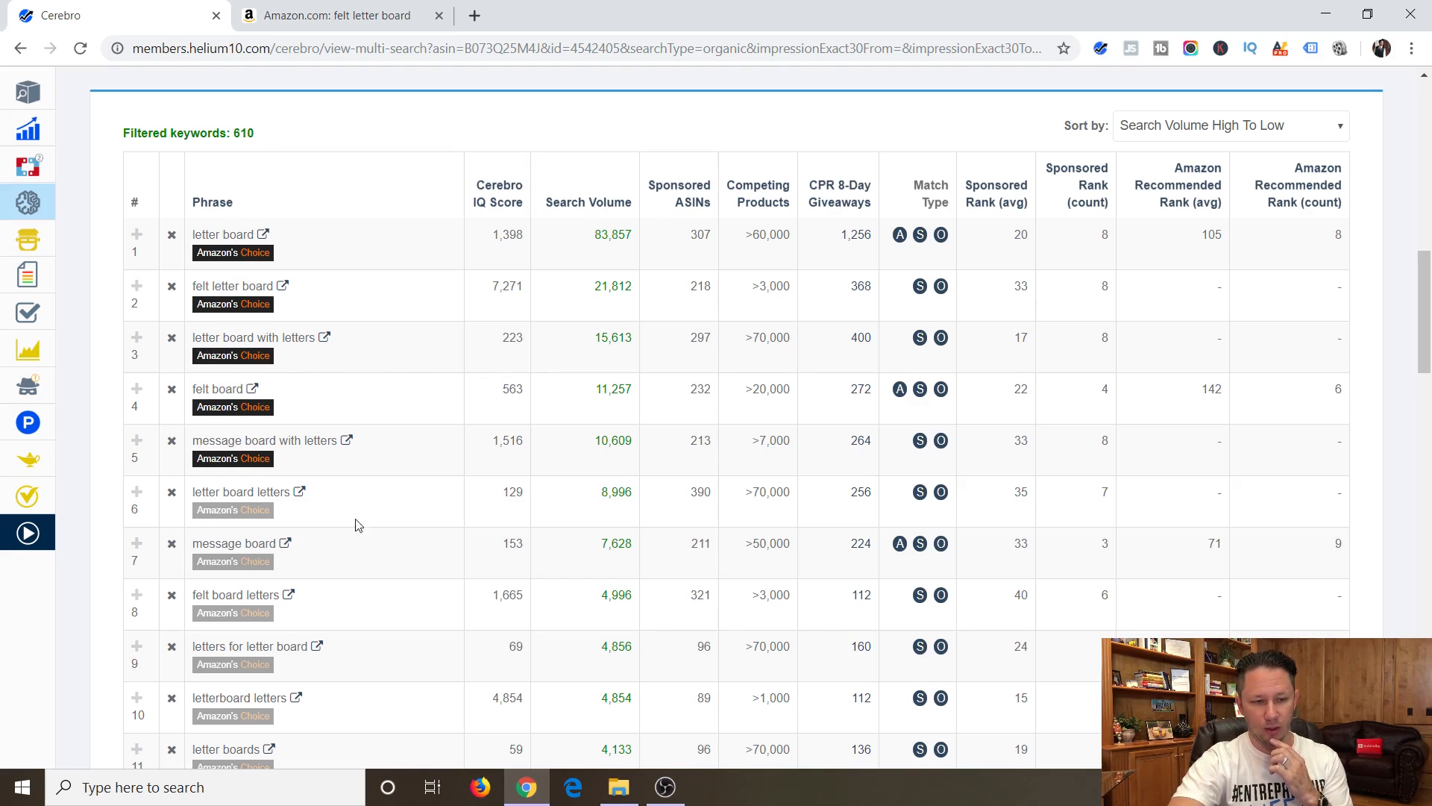
scroll(358, 619, down, 1)
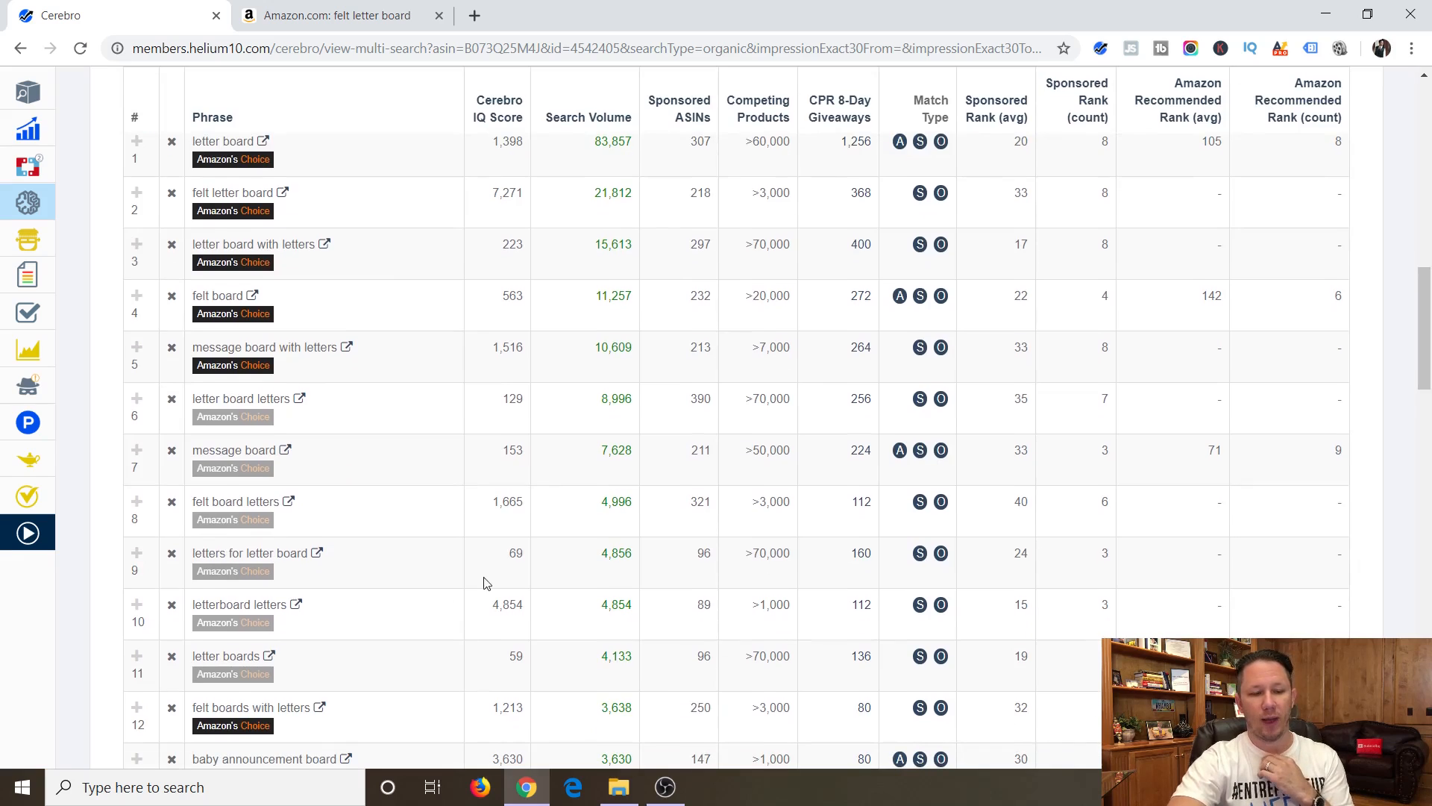
scroll(443, 376, up, 1)
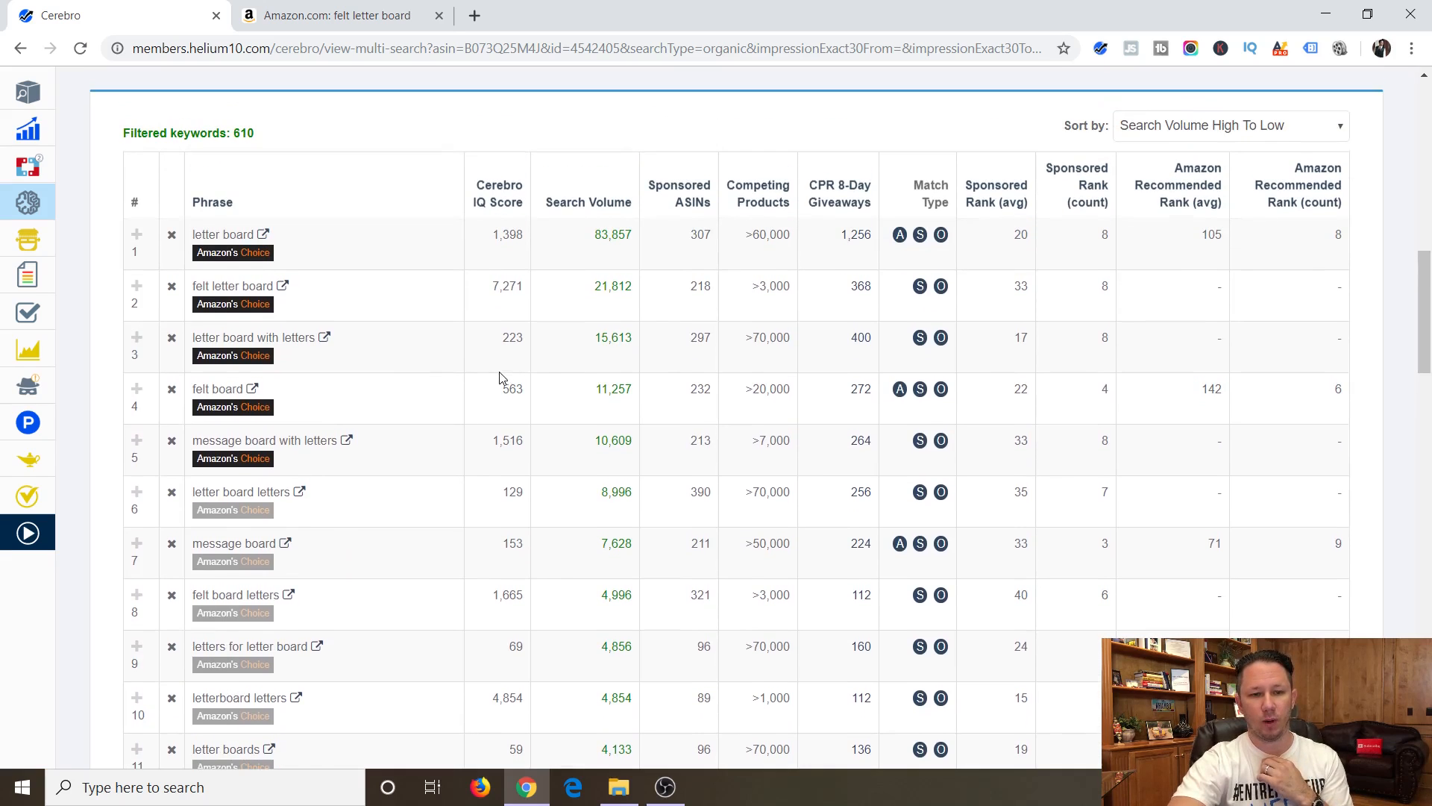
scroll(496, 376, down, 3)
scroll(496, 381, down, 4)
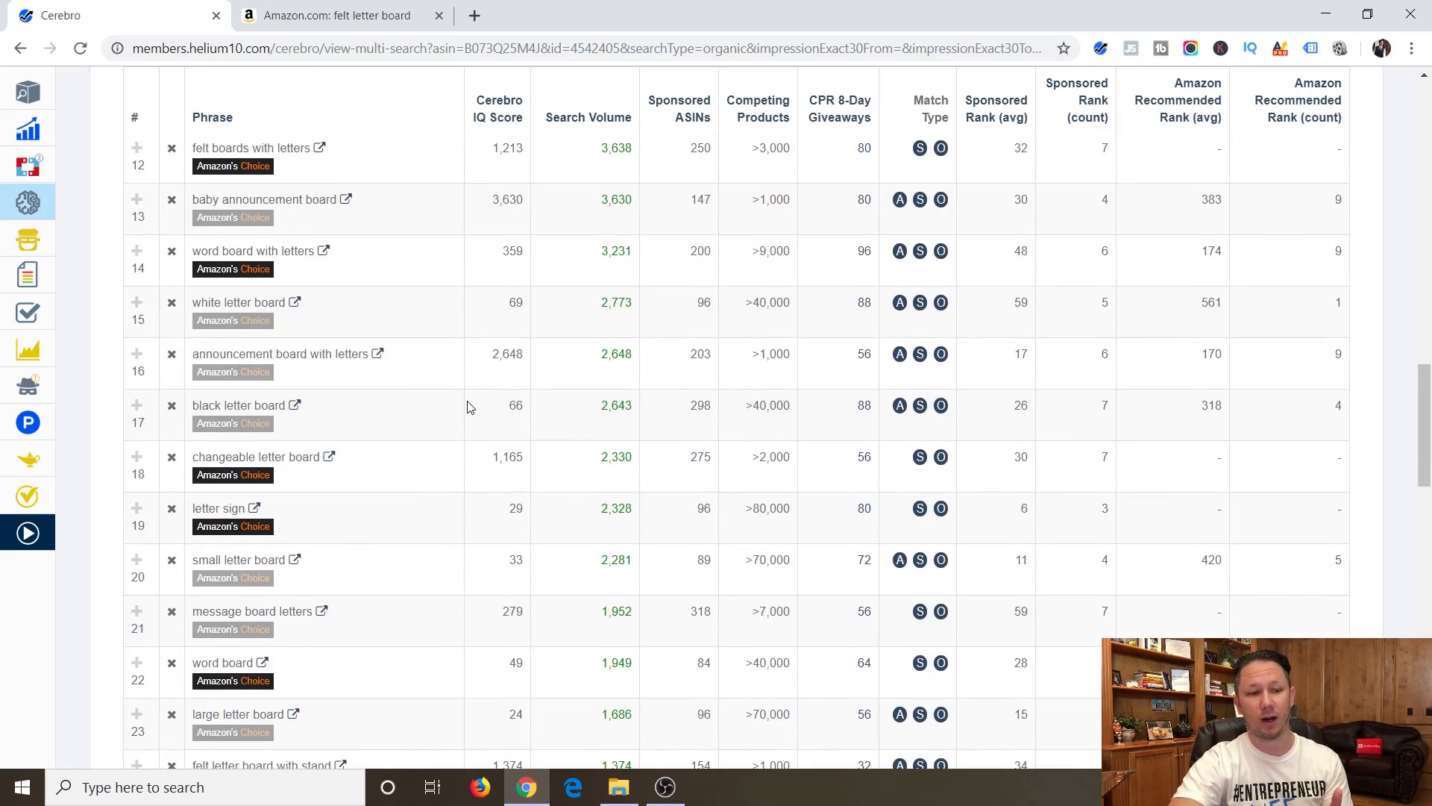
scroll(385, 416, down, 1)
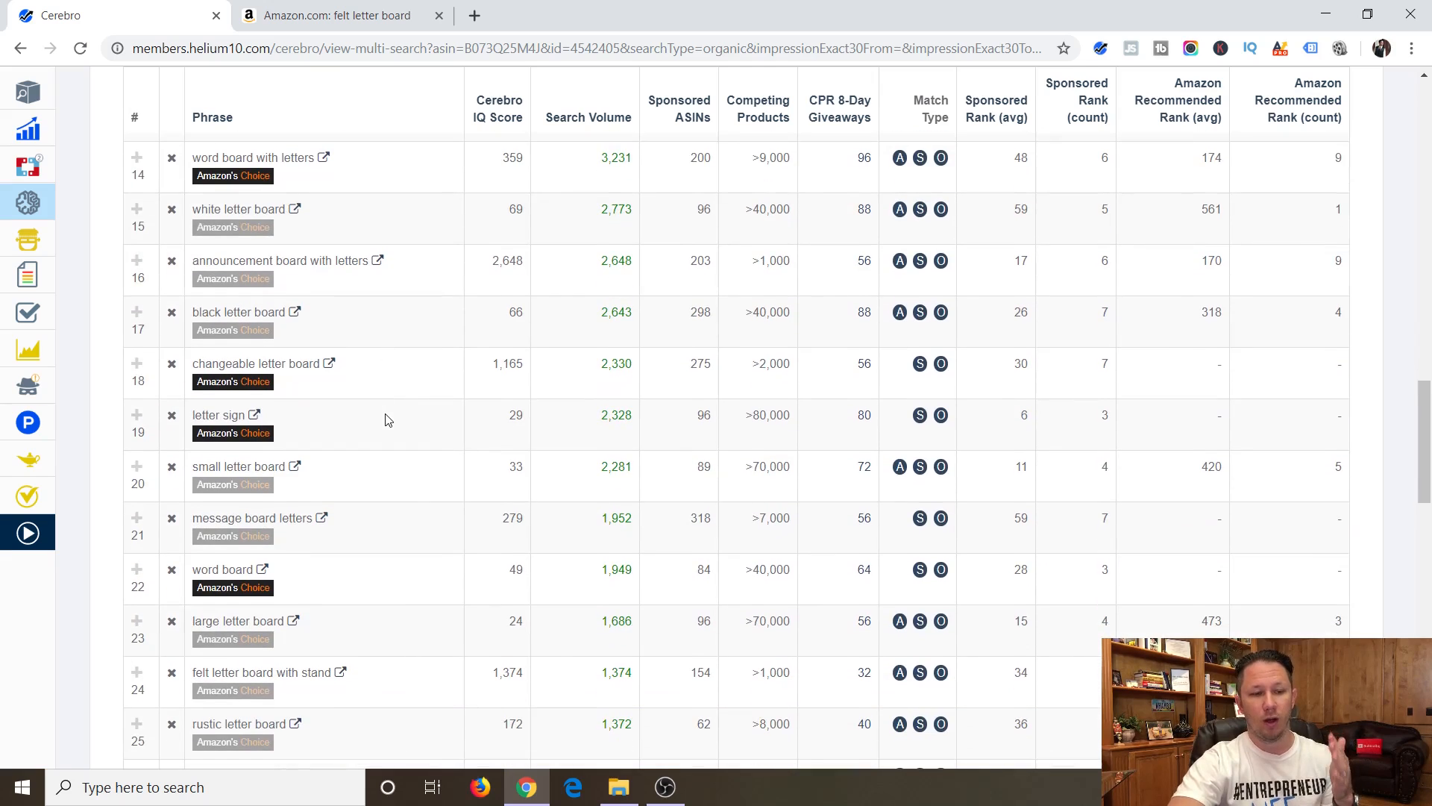
scroll(386, 420, down, 2)
scroll(386, 420, up, 1)
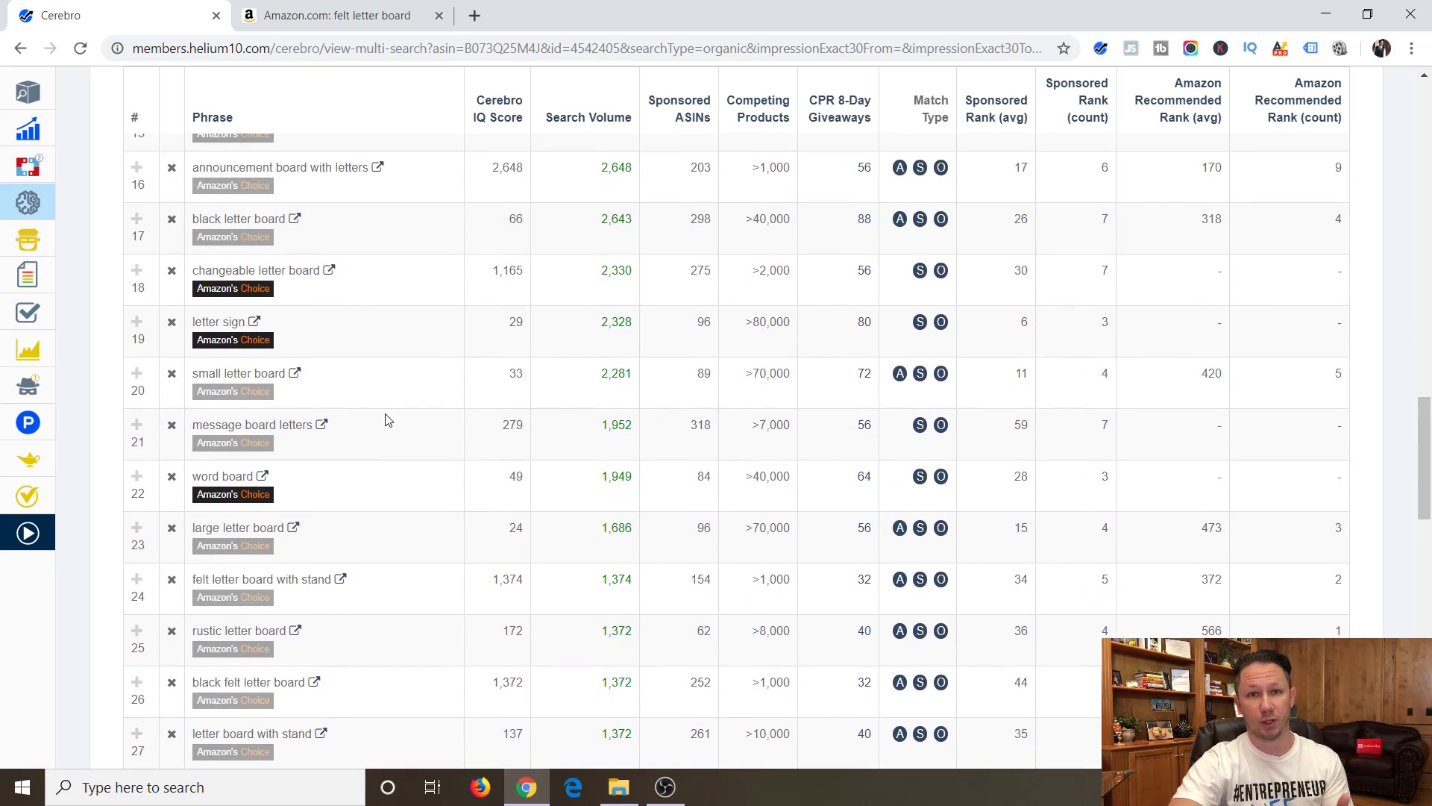
scroll(395, 418, up, 9)
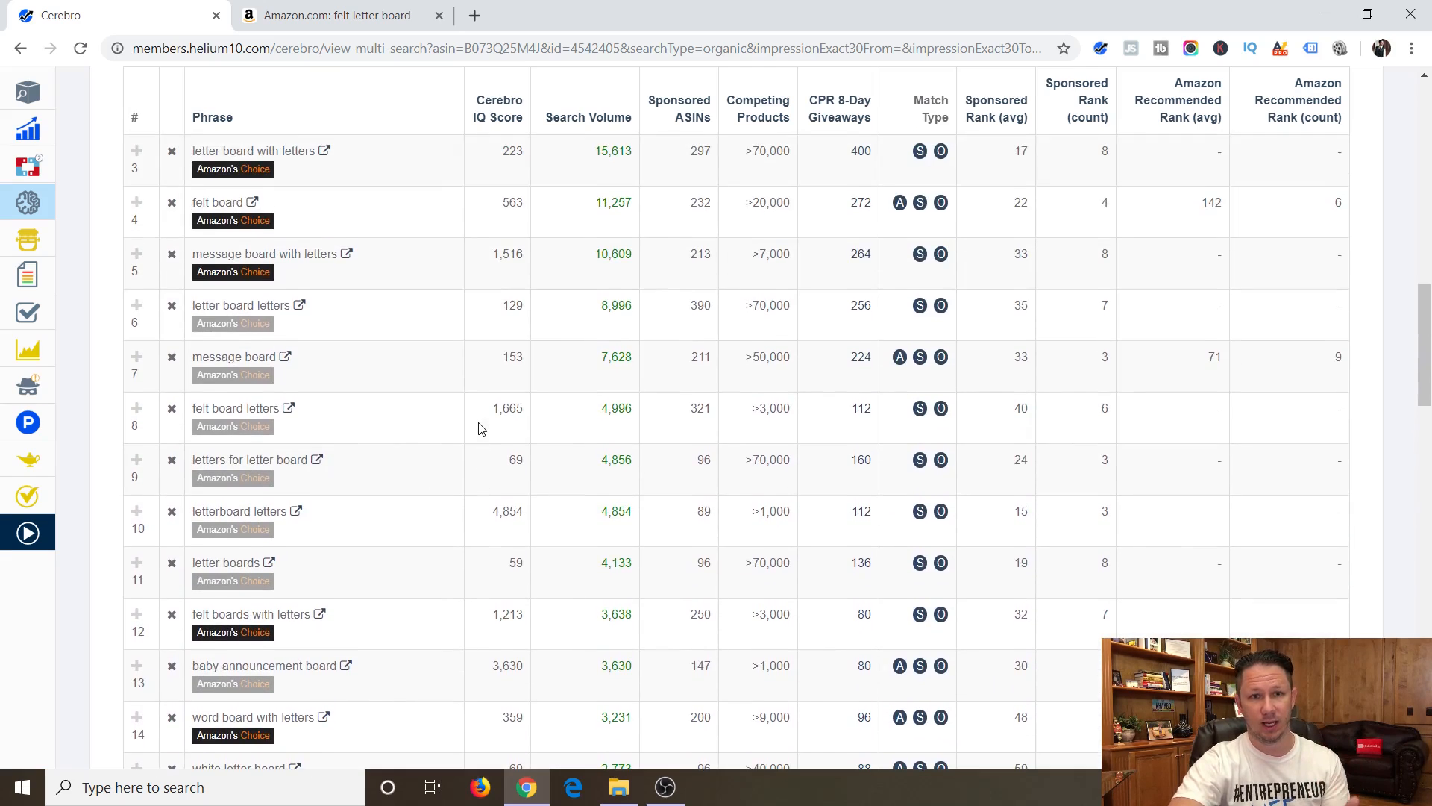
scroll(479, 428, up, 1)
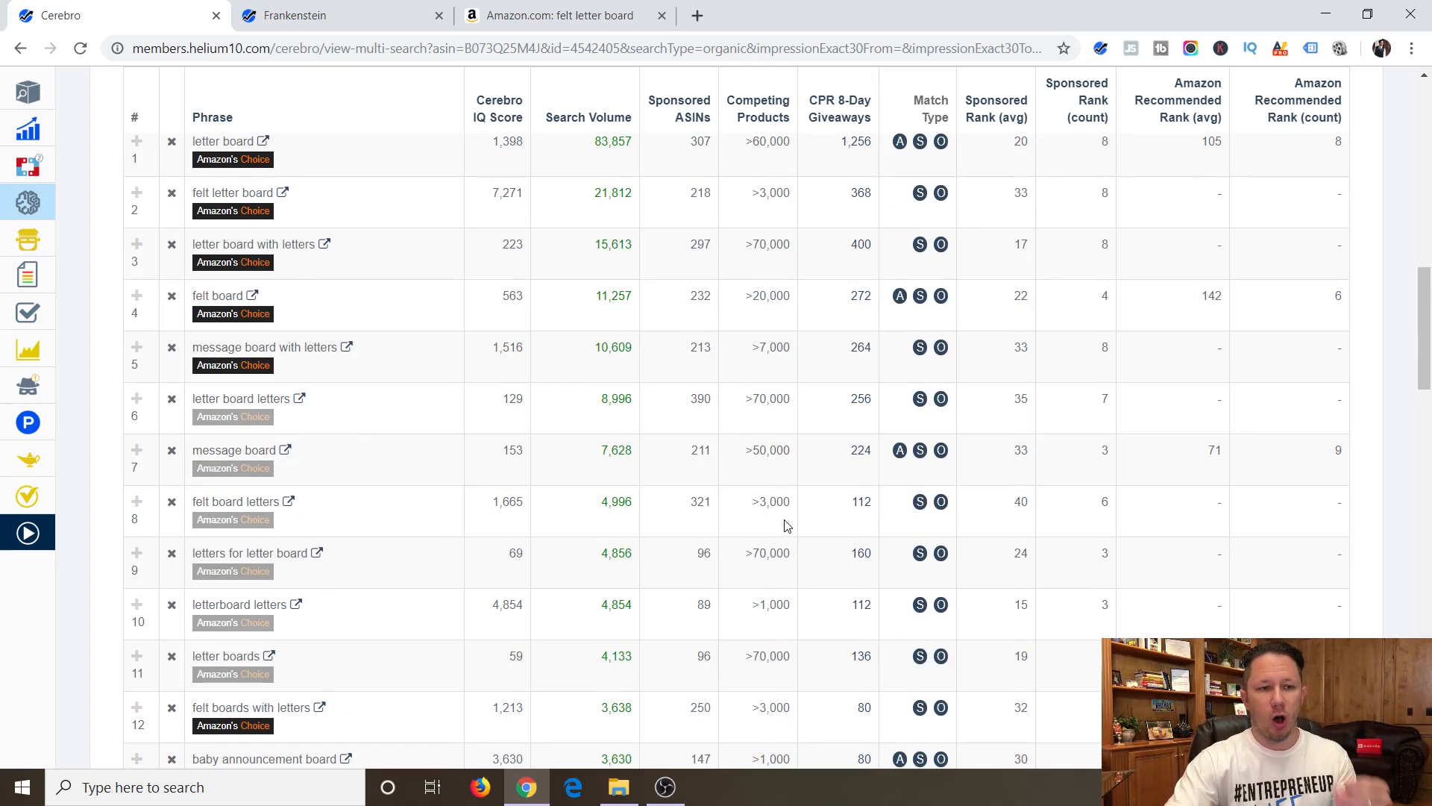
Open the export options for the filtered Cerebro keywords and switch to the Frankenstein keyword processor holding the phrase list.
scroll(701, 448, up, 12)
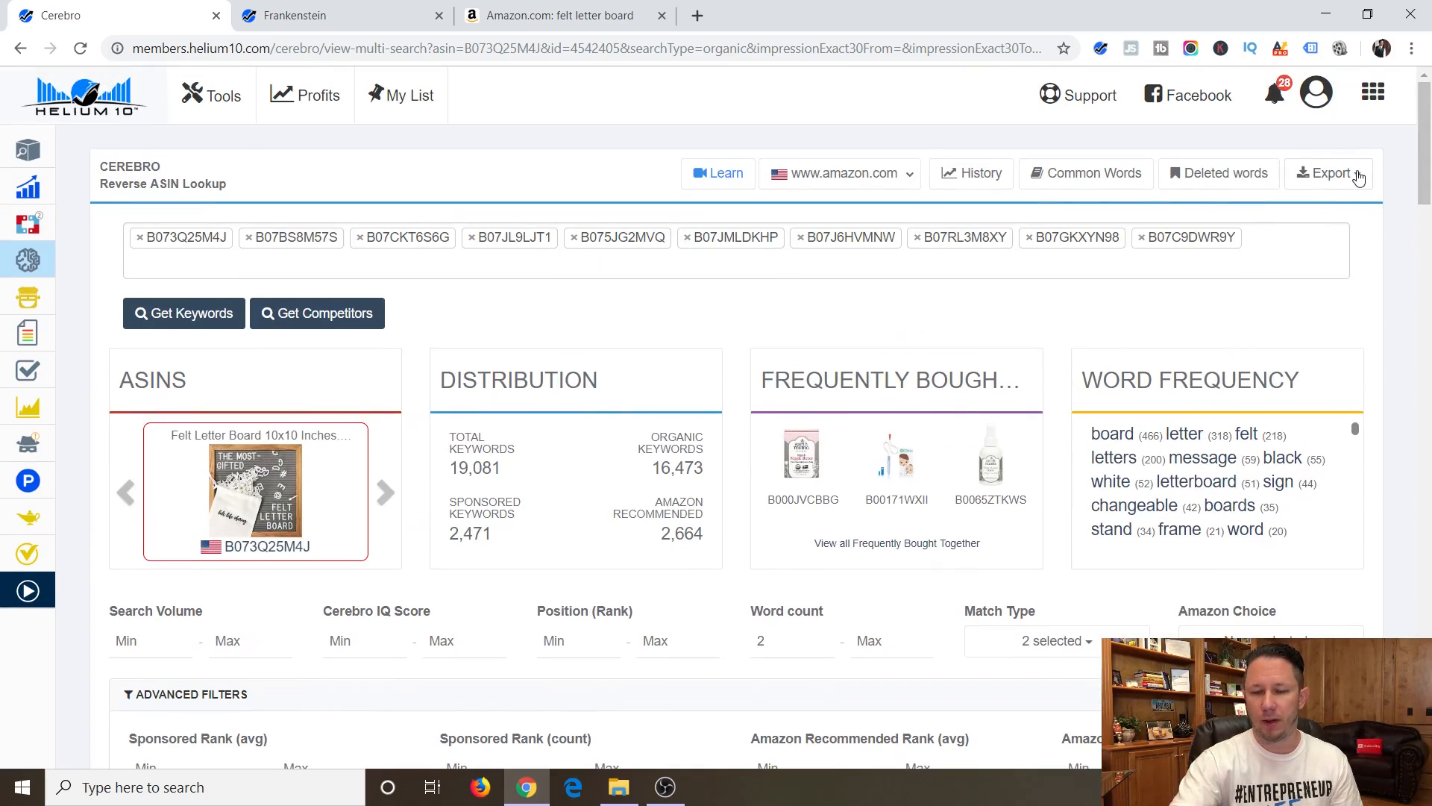
click(1357, 177)
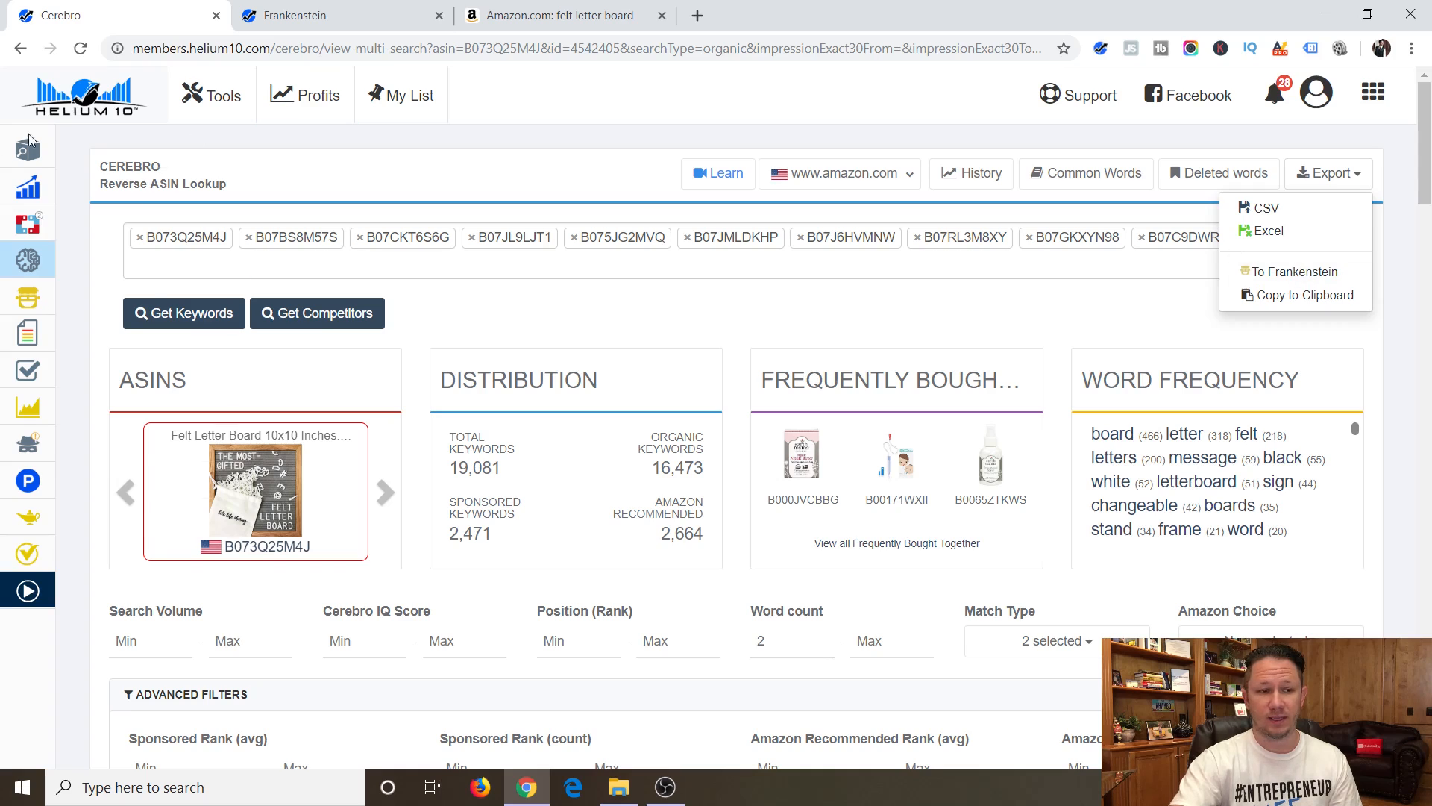
mouse_move(26, 186)
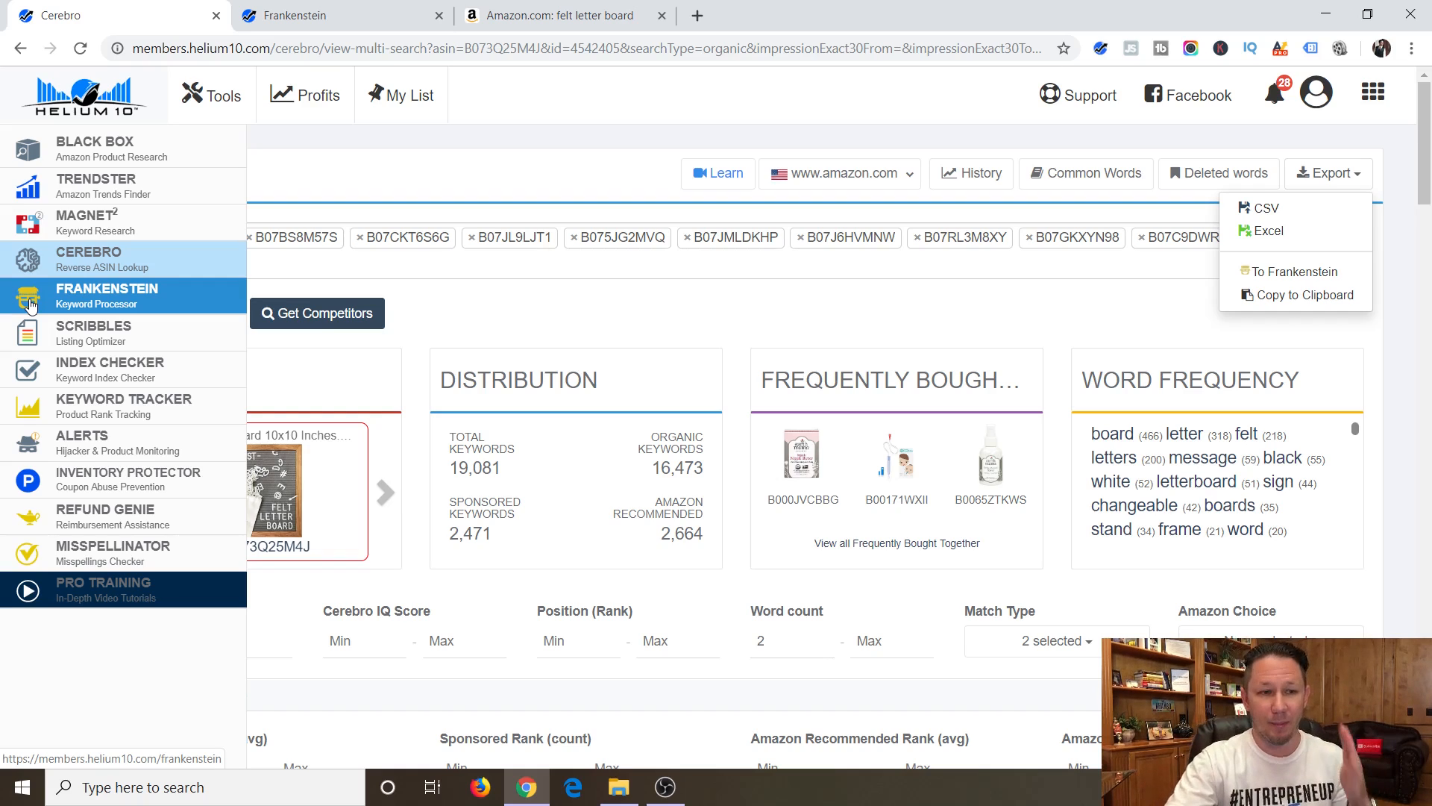
click(372, 28)
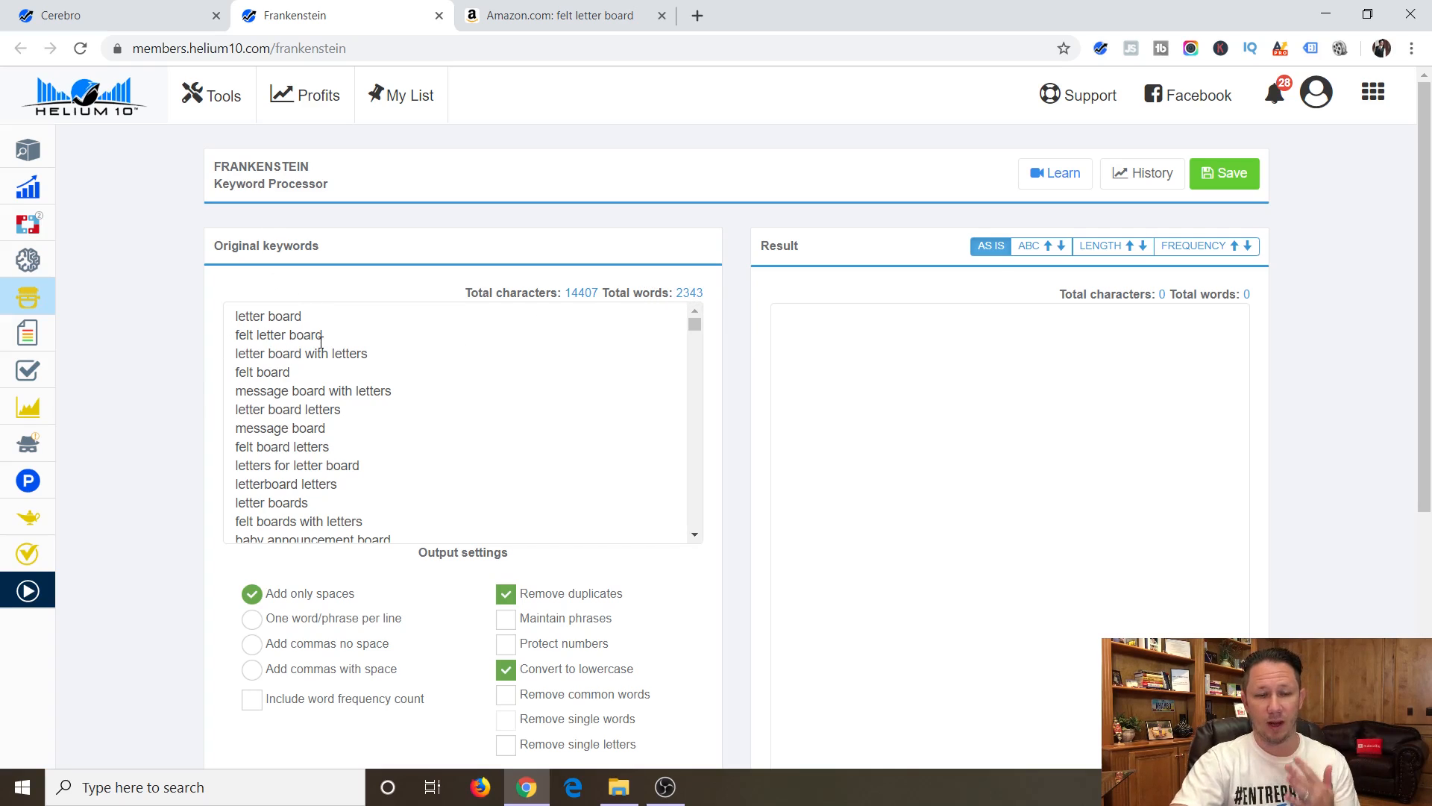
Process the original keywords in Frankenstein with only spaces added, duplicates removed and everything converted to lowercase.
scroll(321, 344, down, 2)
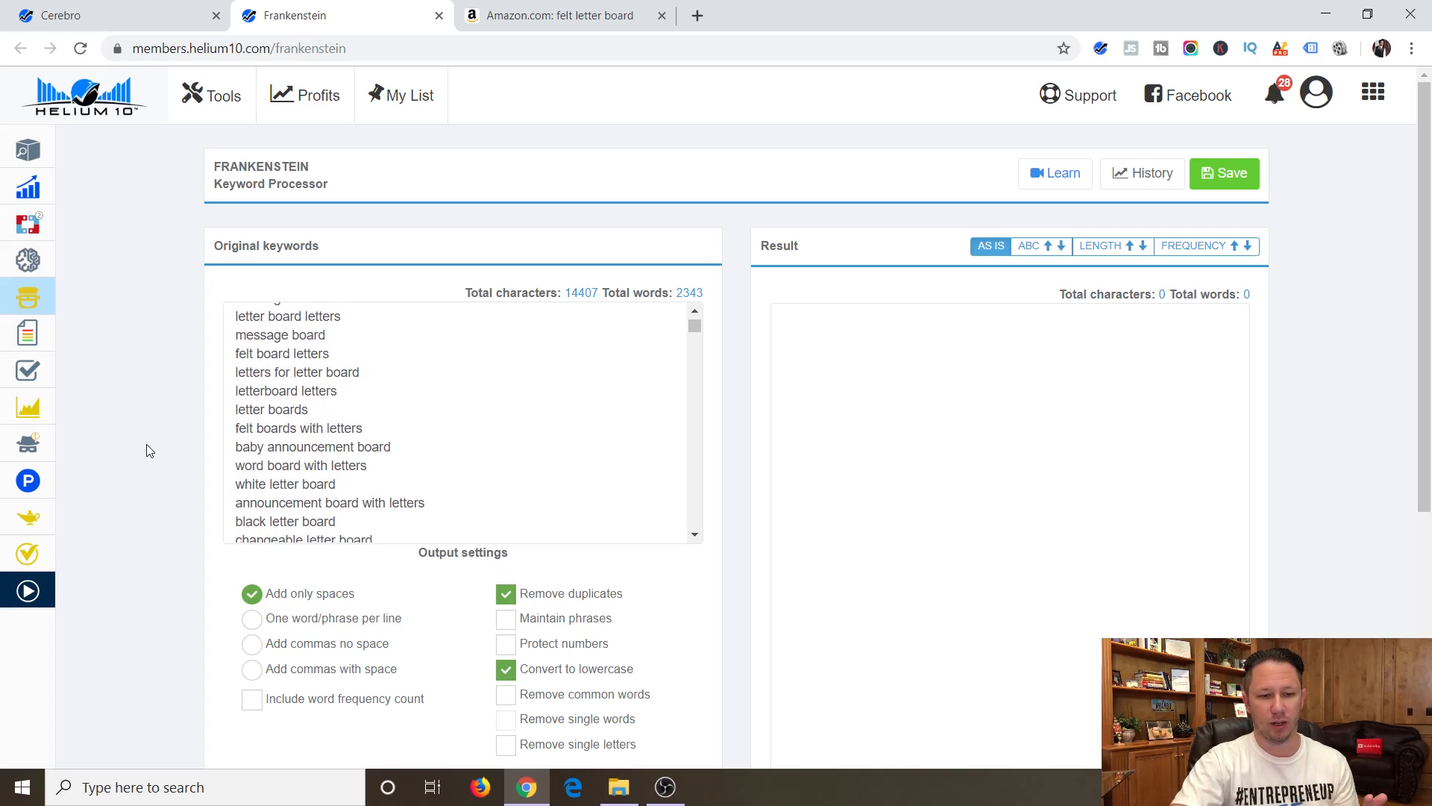
scroll(150, 451, down, 1)
scroll(196, 454, down, 1)
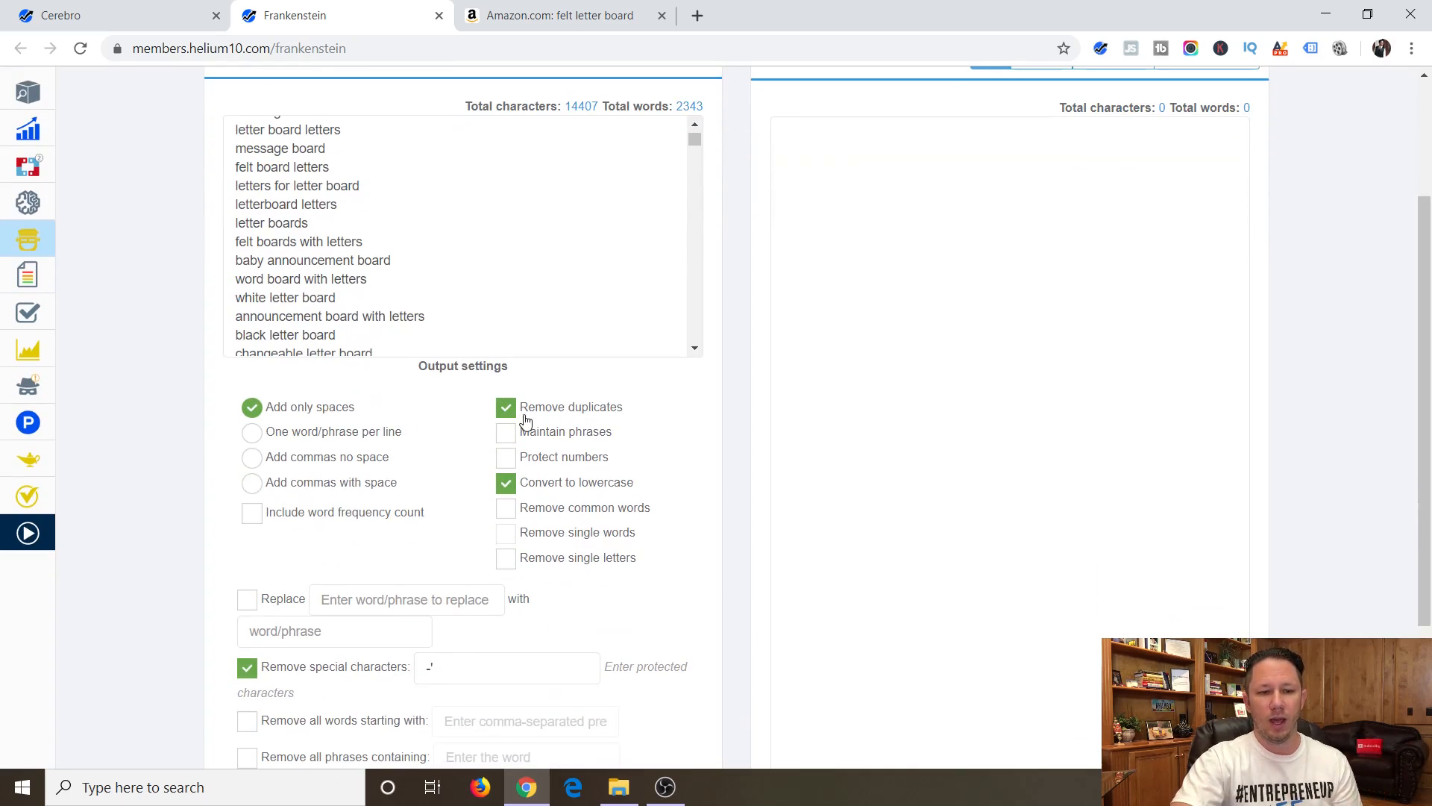
scroll(597, 499, down, 1)
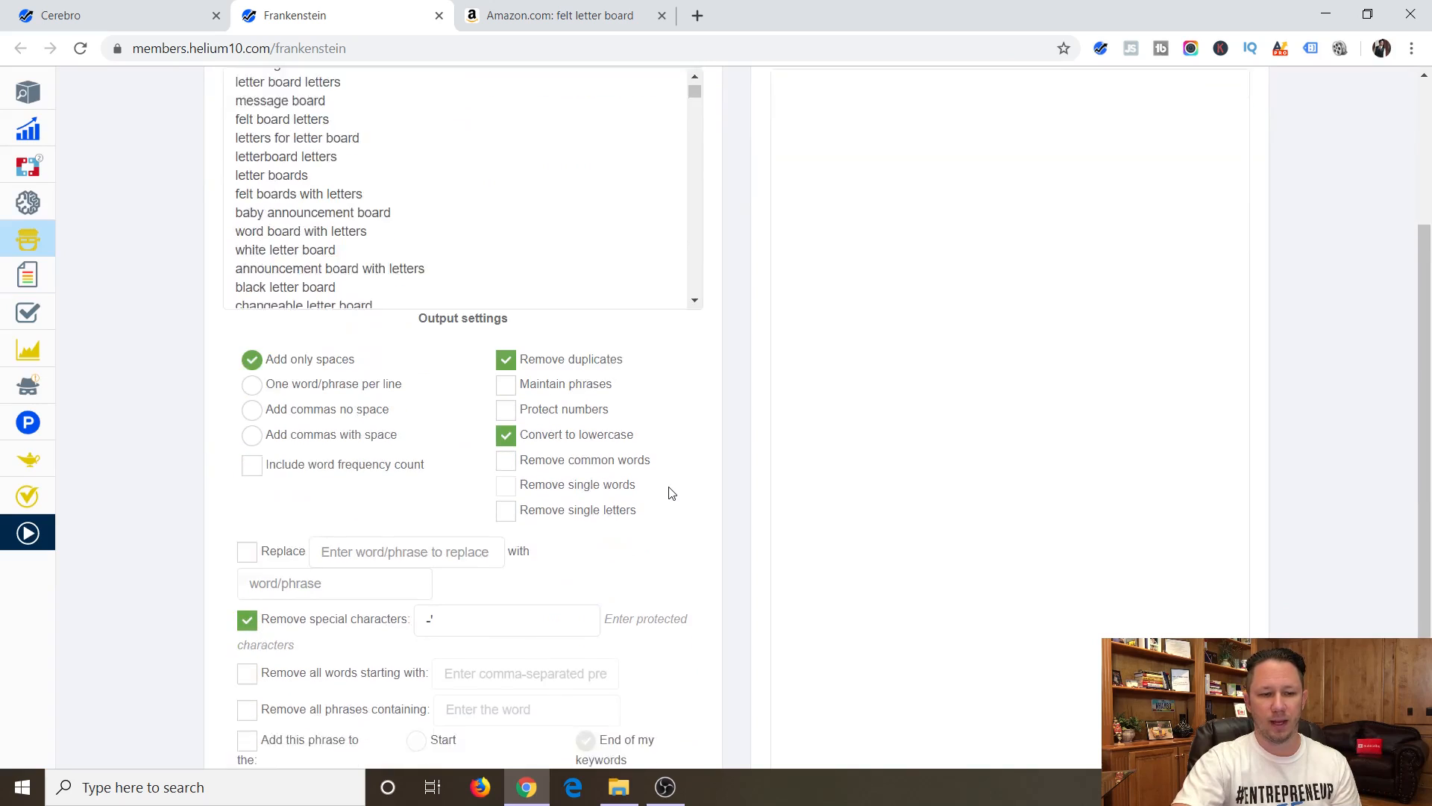
scroll(346, 448, down, 1)
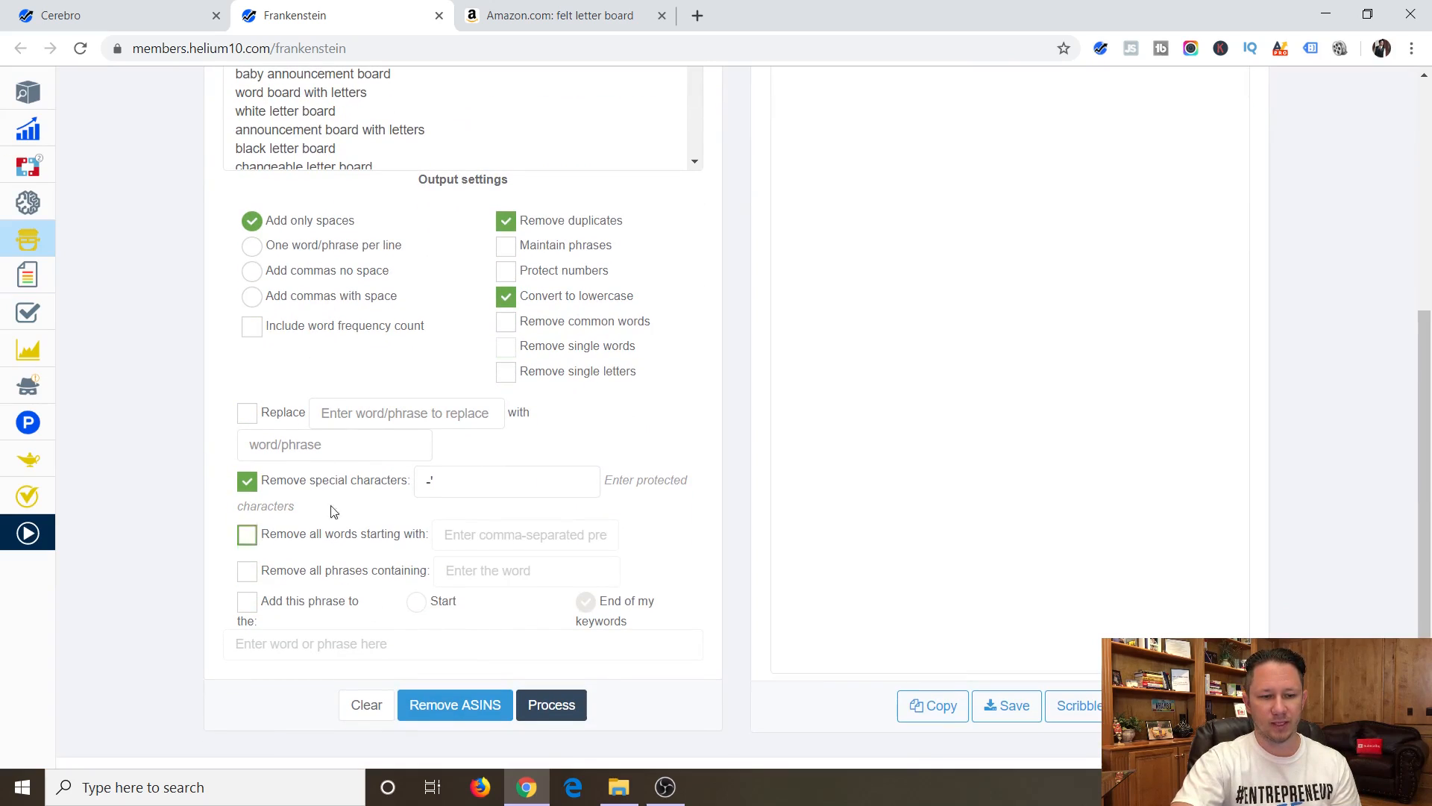
click(555, 714)
scroll(767, 602, up, 4)
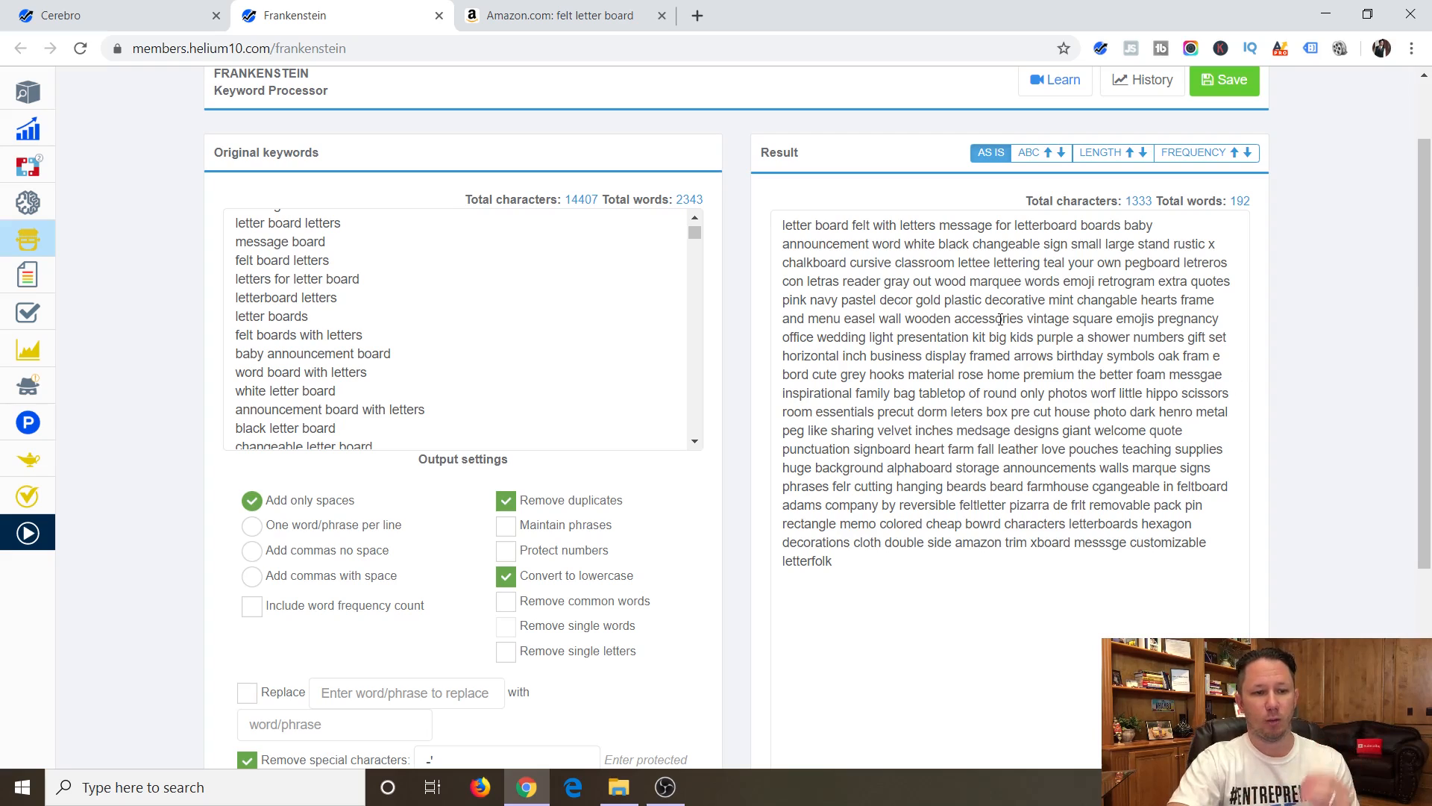
Look through the original keyword phrases for irrelevant ones and delete the "pastel pink decor" line.
scroll(440, 348, down, 1)
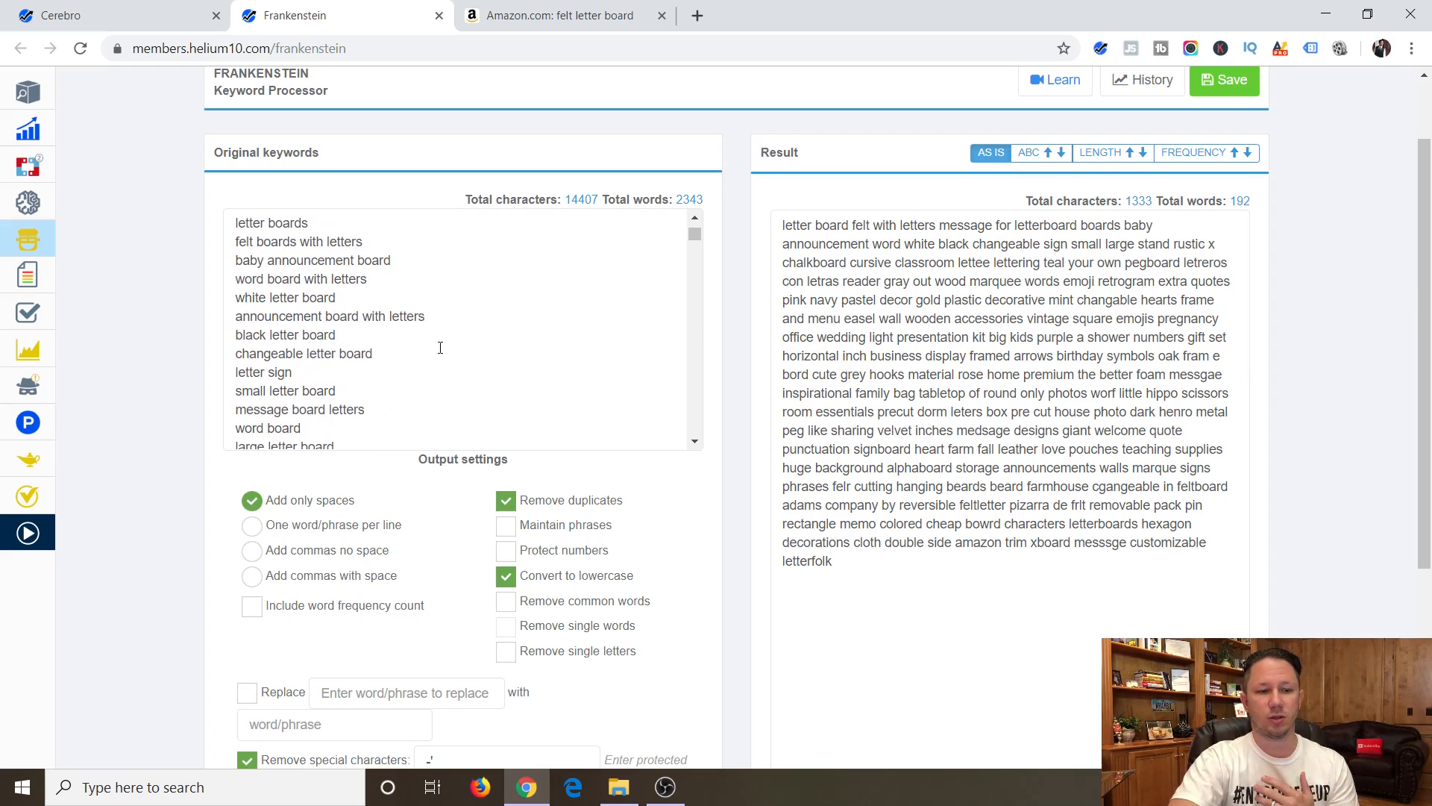
scroll(410, 348, down, 1)
scroll(460, 346, down, 1)
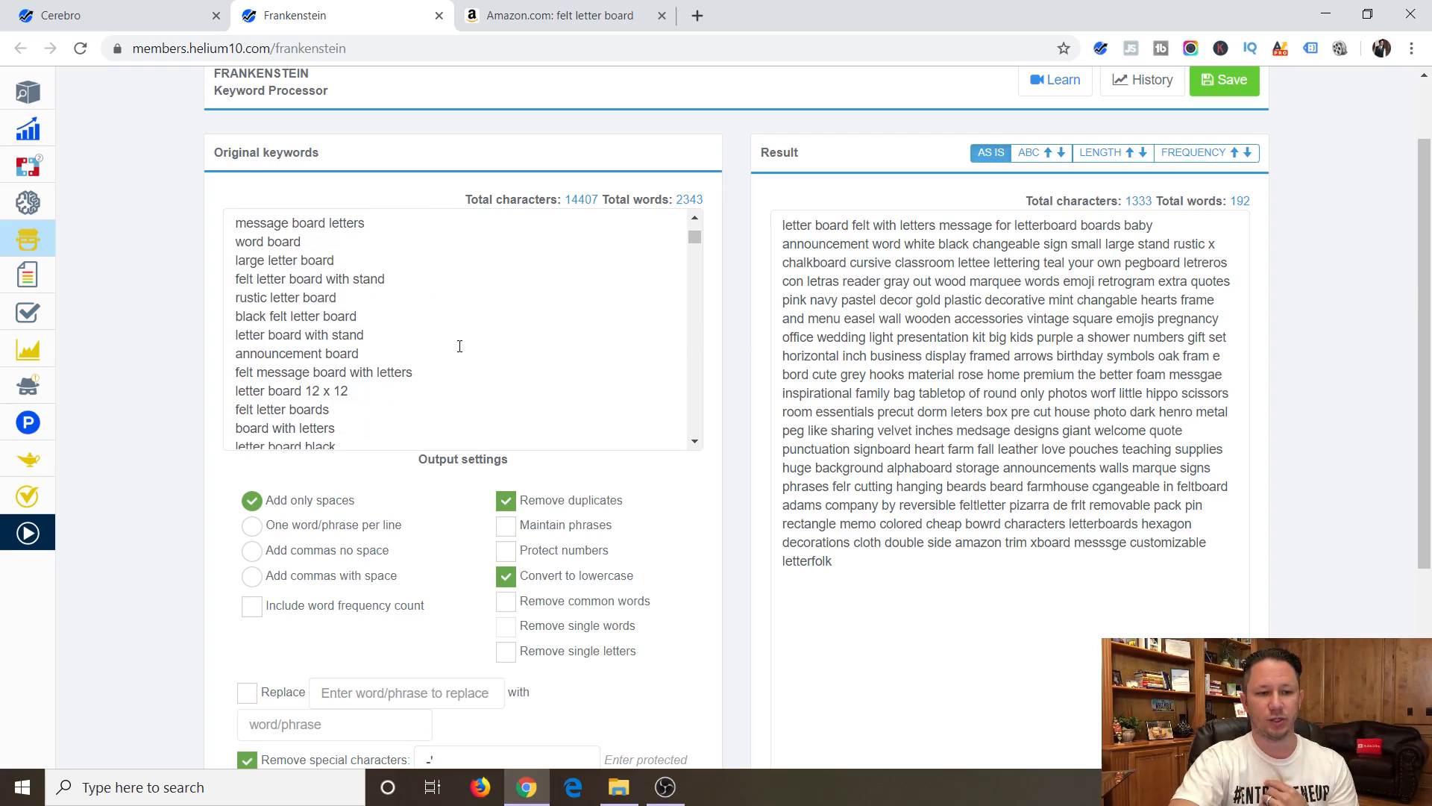
scroll(459, 346, down, 1)
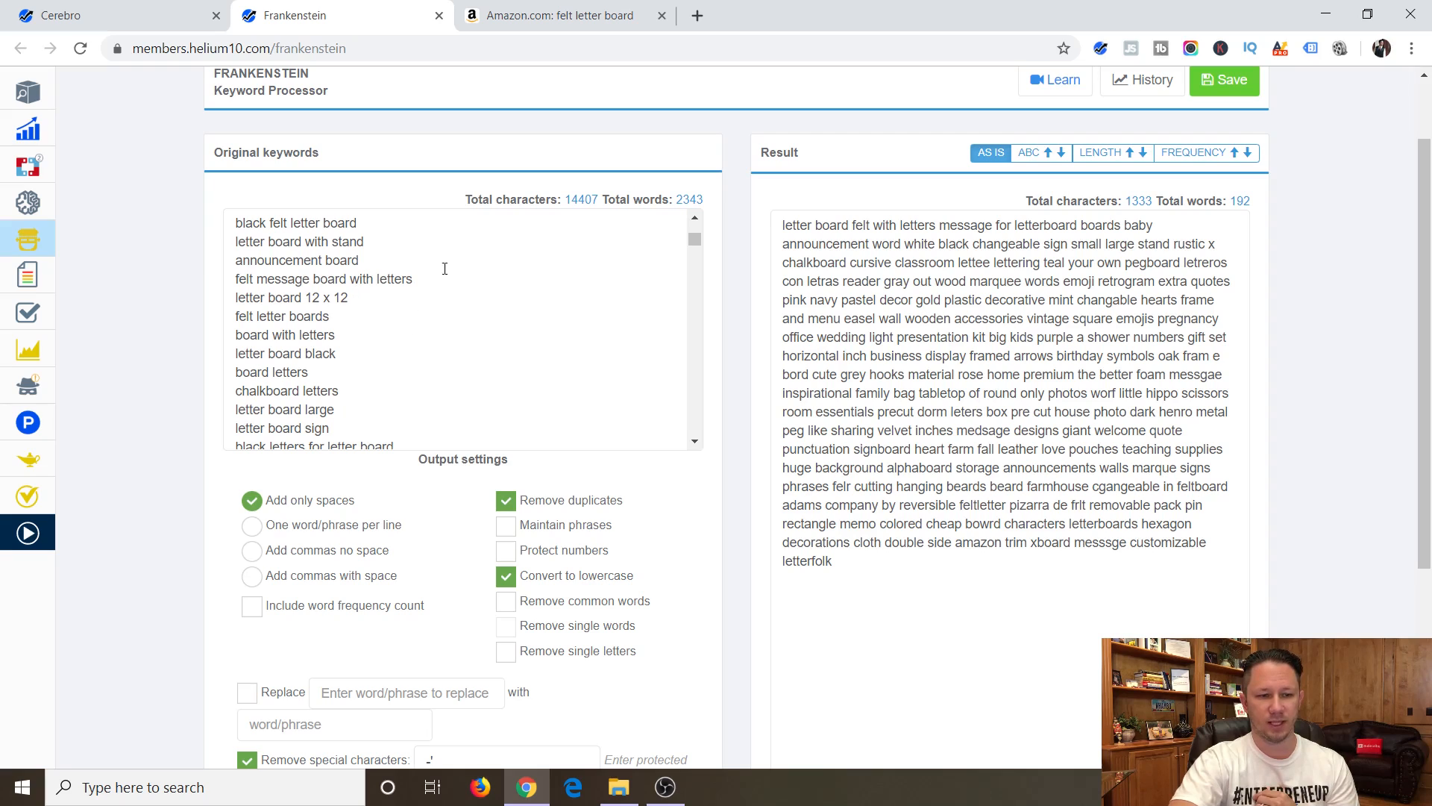
scroll(472, 316, down, 1)
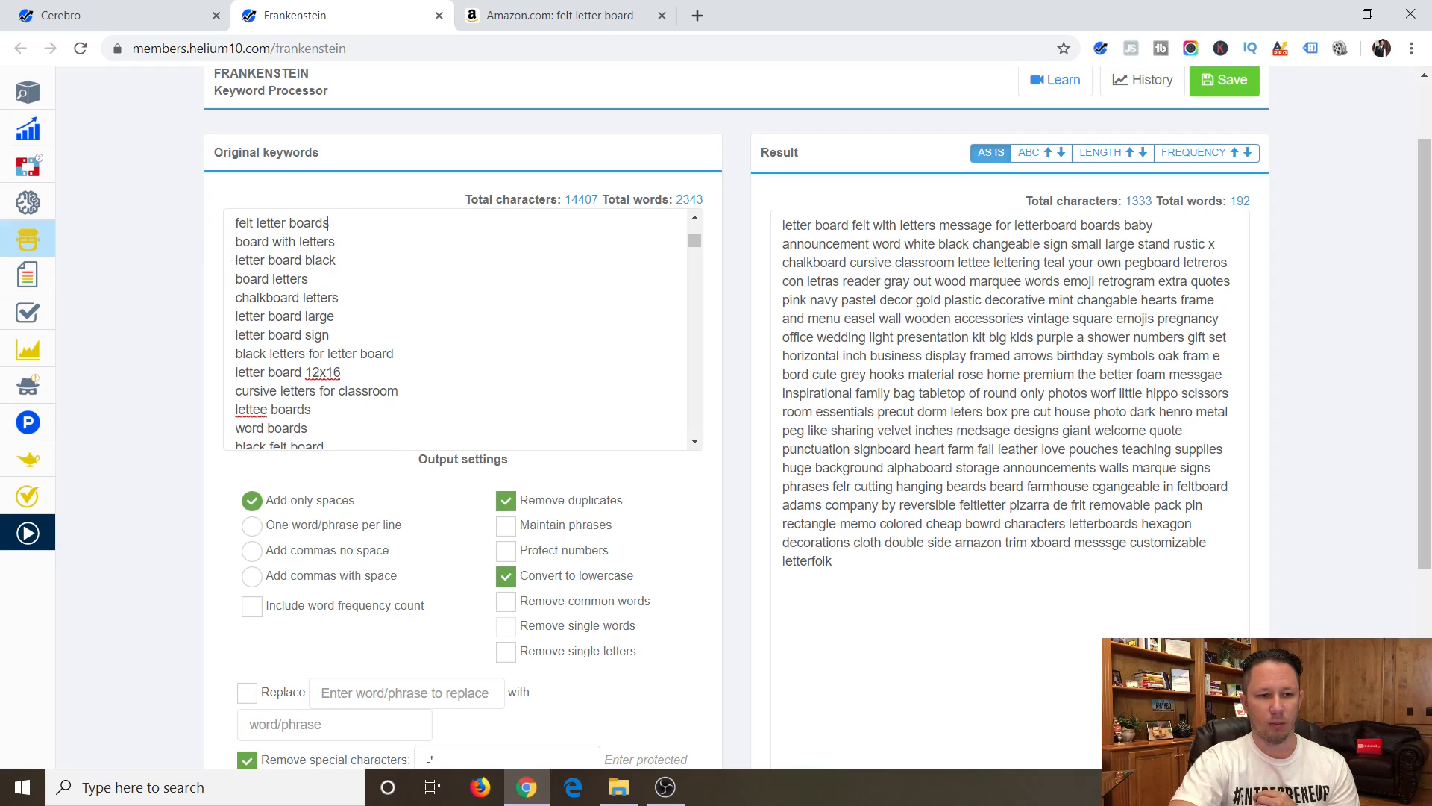
scroll(296, 286, down, 1)
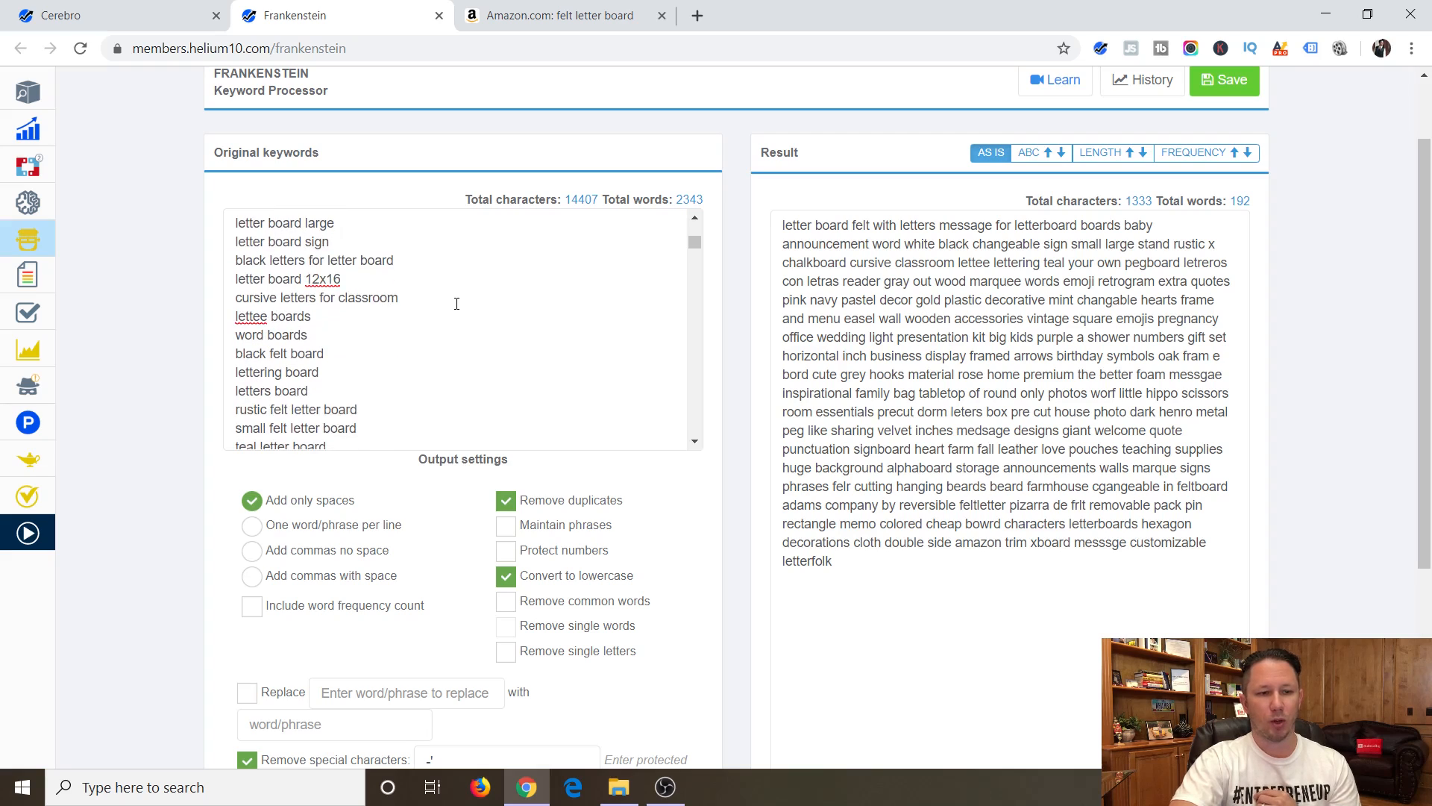
scroll(457, 303, down, 1)
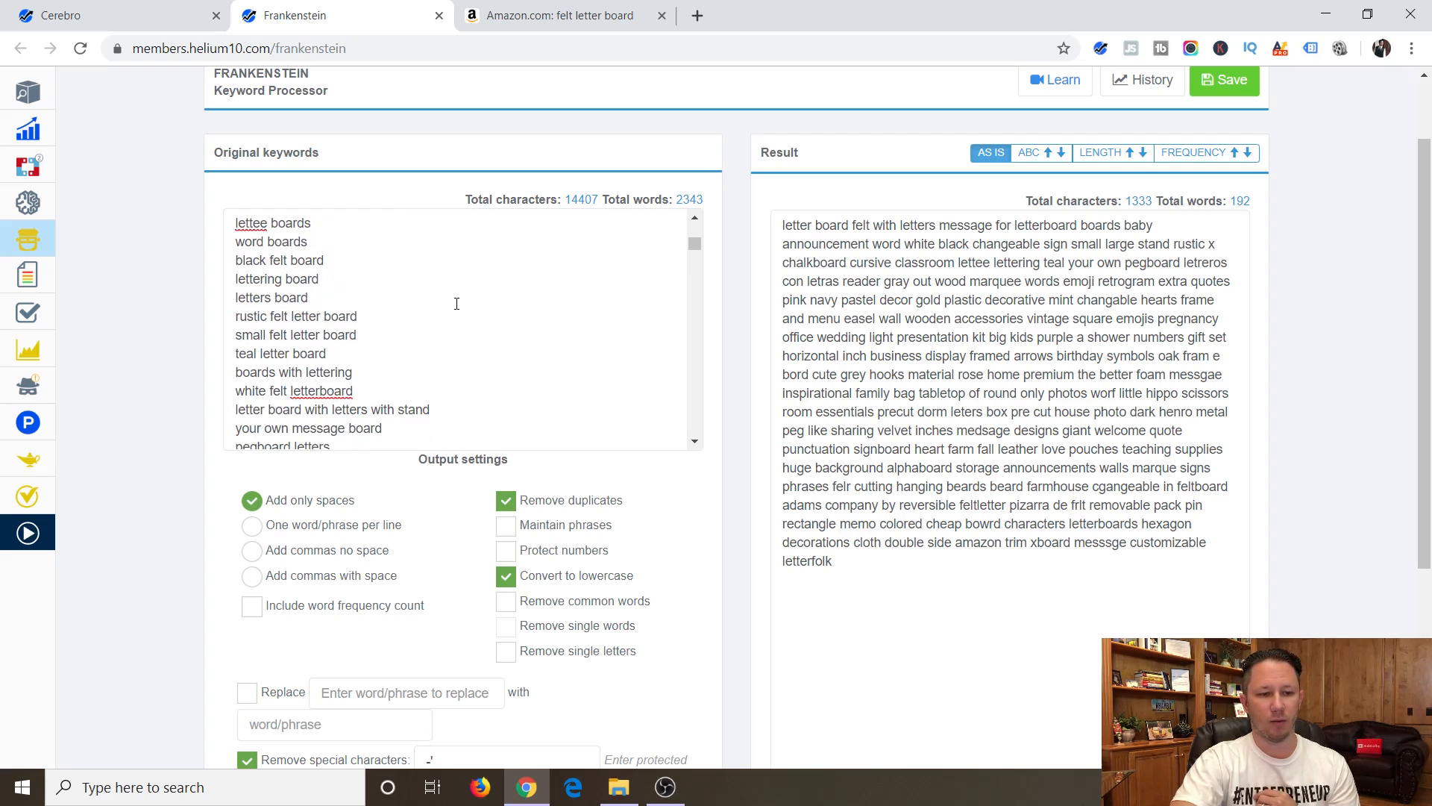
scroll(456, 303, down, 1)
scroll(456, 304, down, 1)
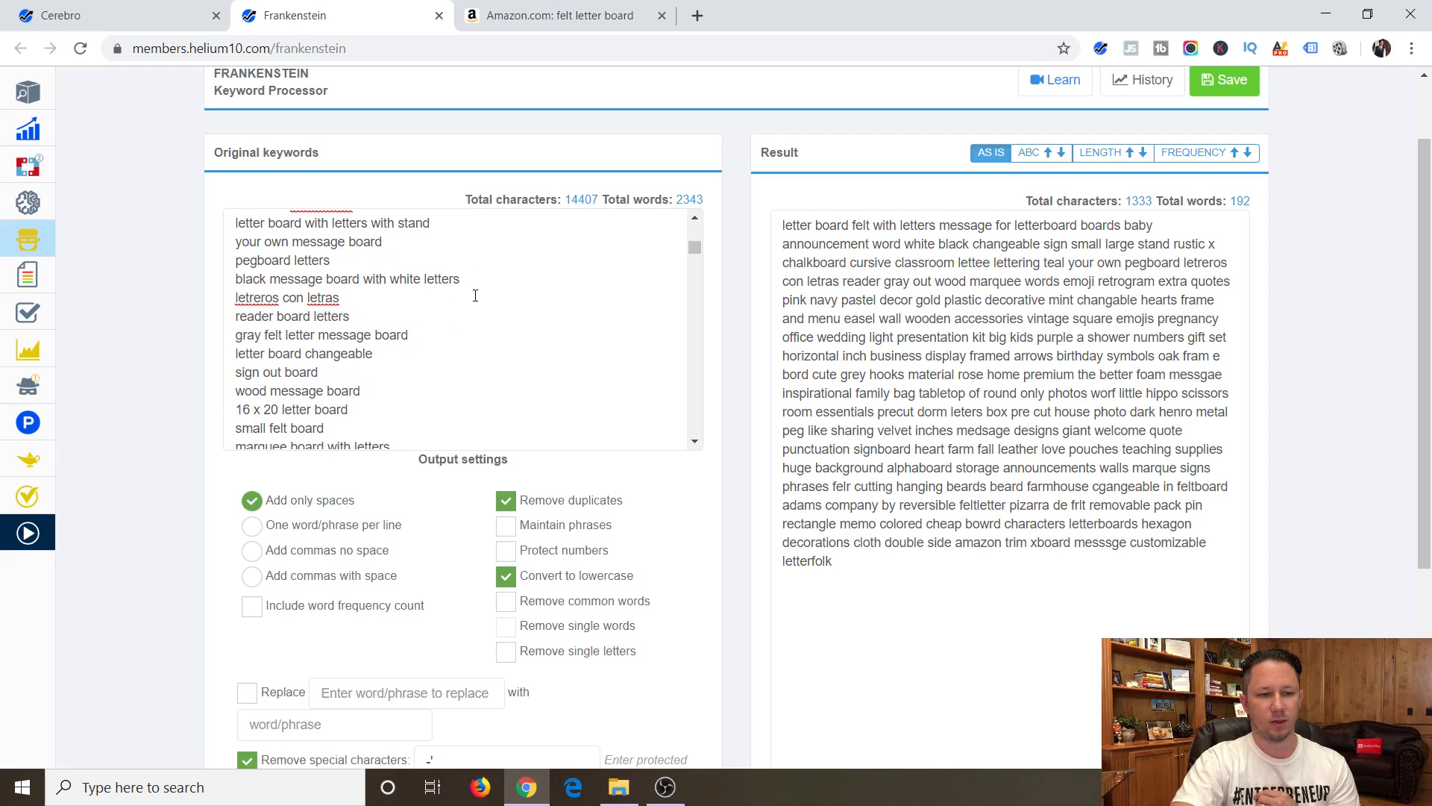
scroll(357, 296, down, 1)
scroll(481, 295, down, 1)
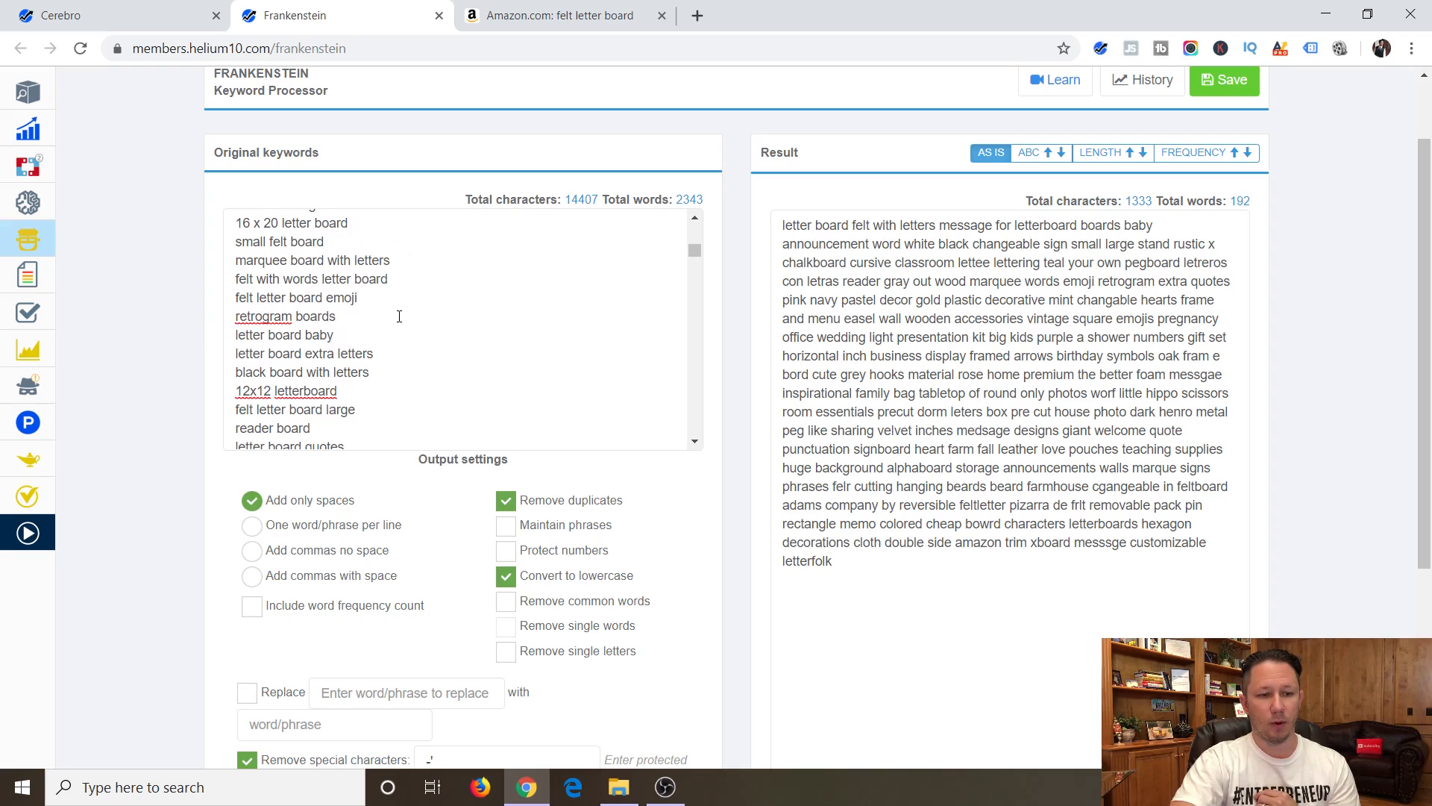
scroll(399, 317, down, 2)
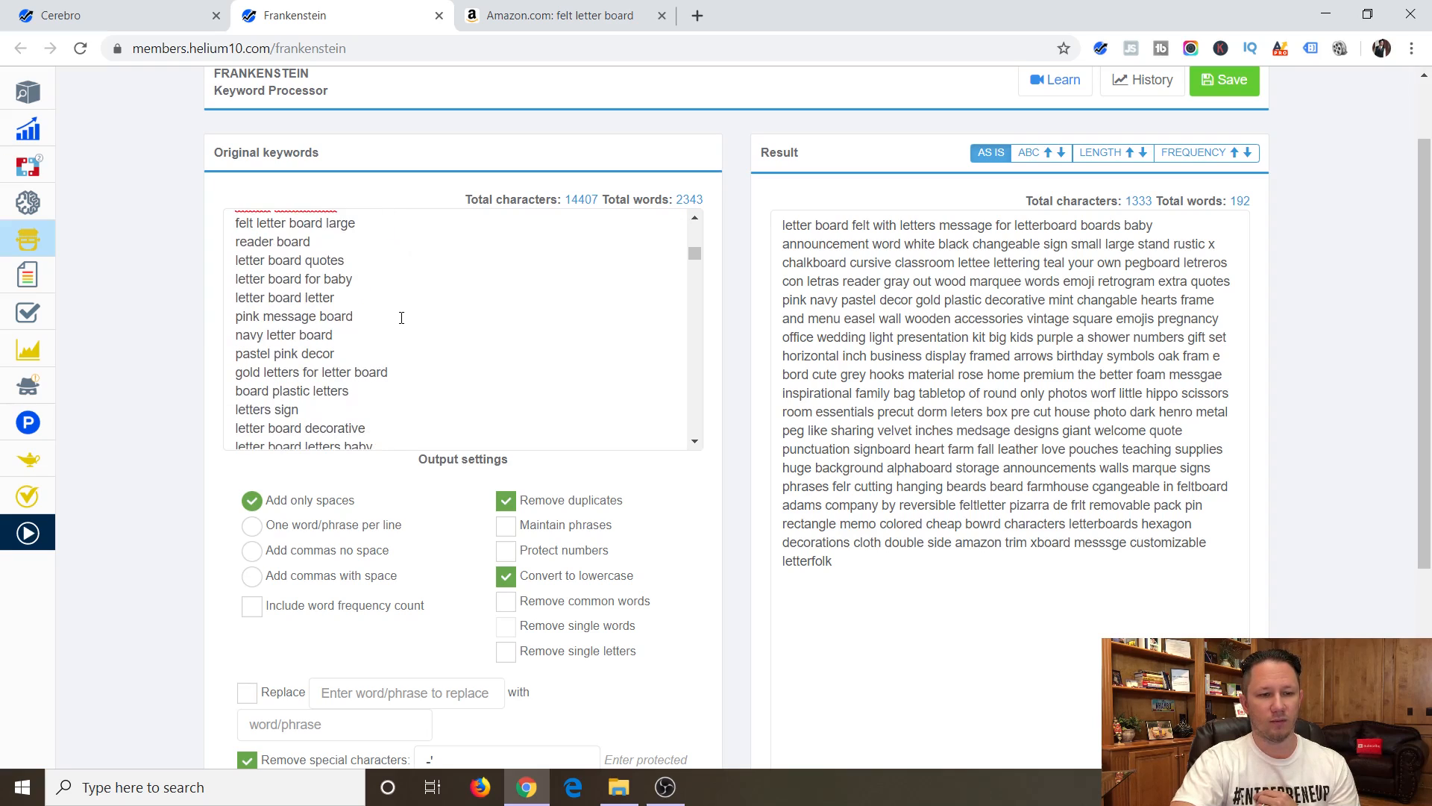
drag(338, 354, 234, 356)
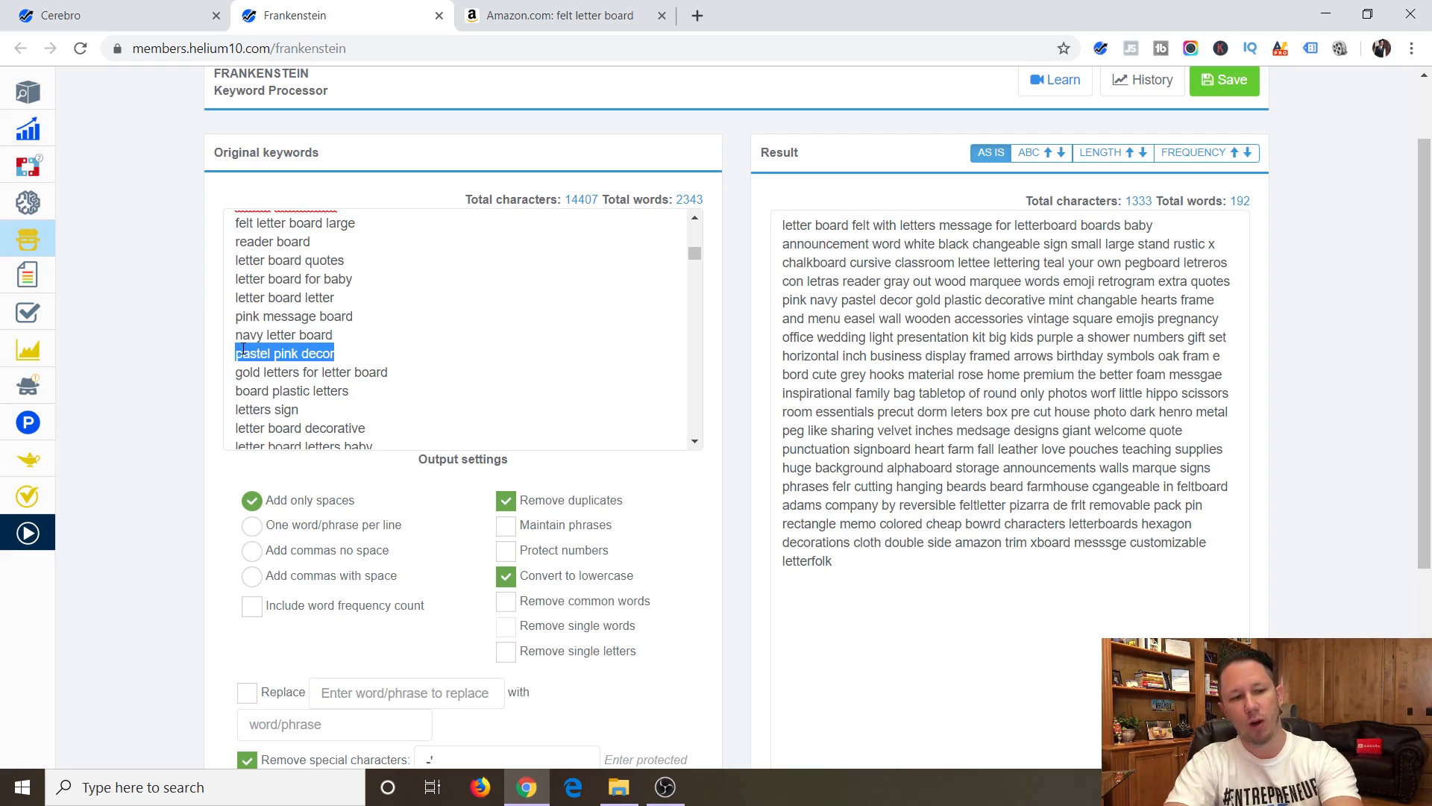
key(BackSpace)
key(BackSpace)
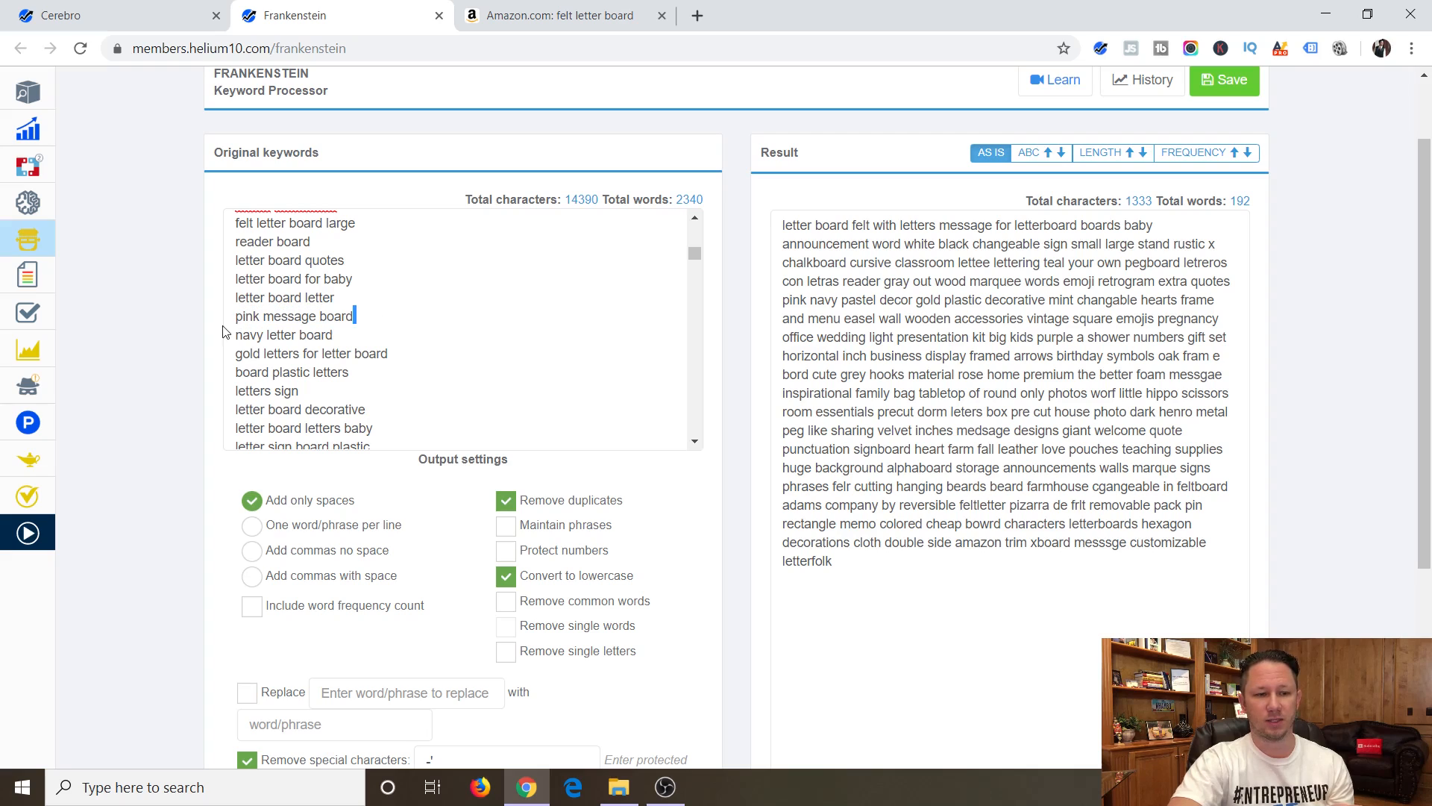
Delete the "pink message board" line from the original keywords.
drag(365, 317, 225, 322)
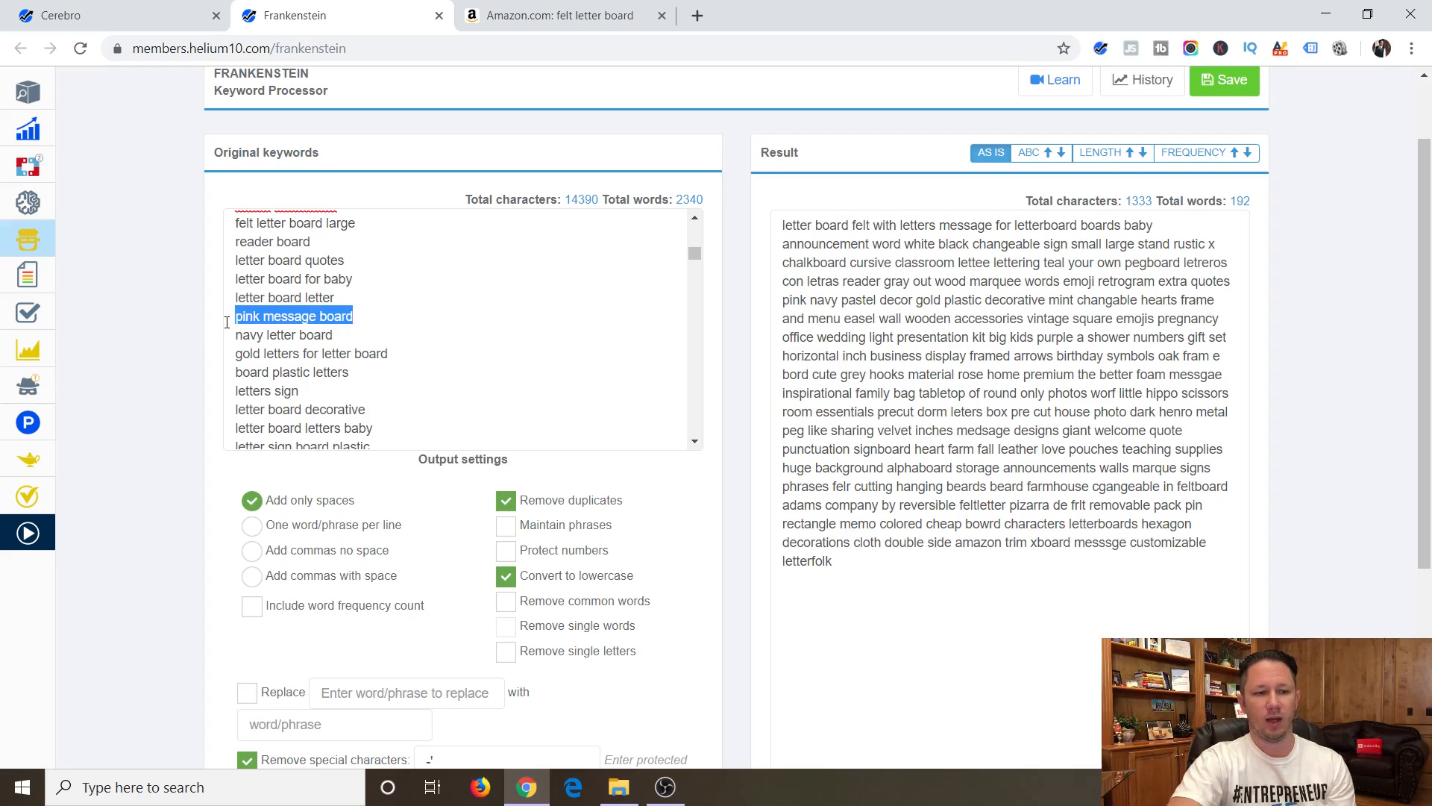
key(BackSpace)
key(BackSpace)
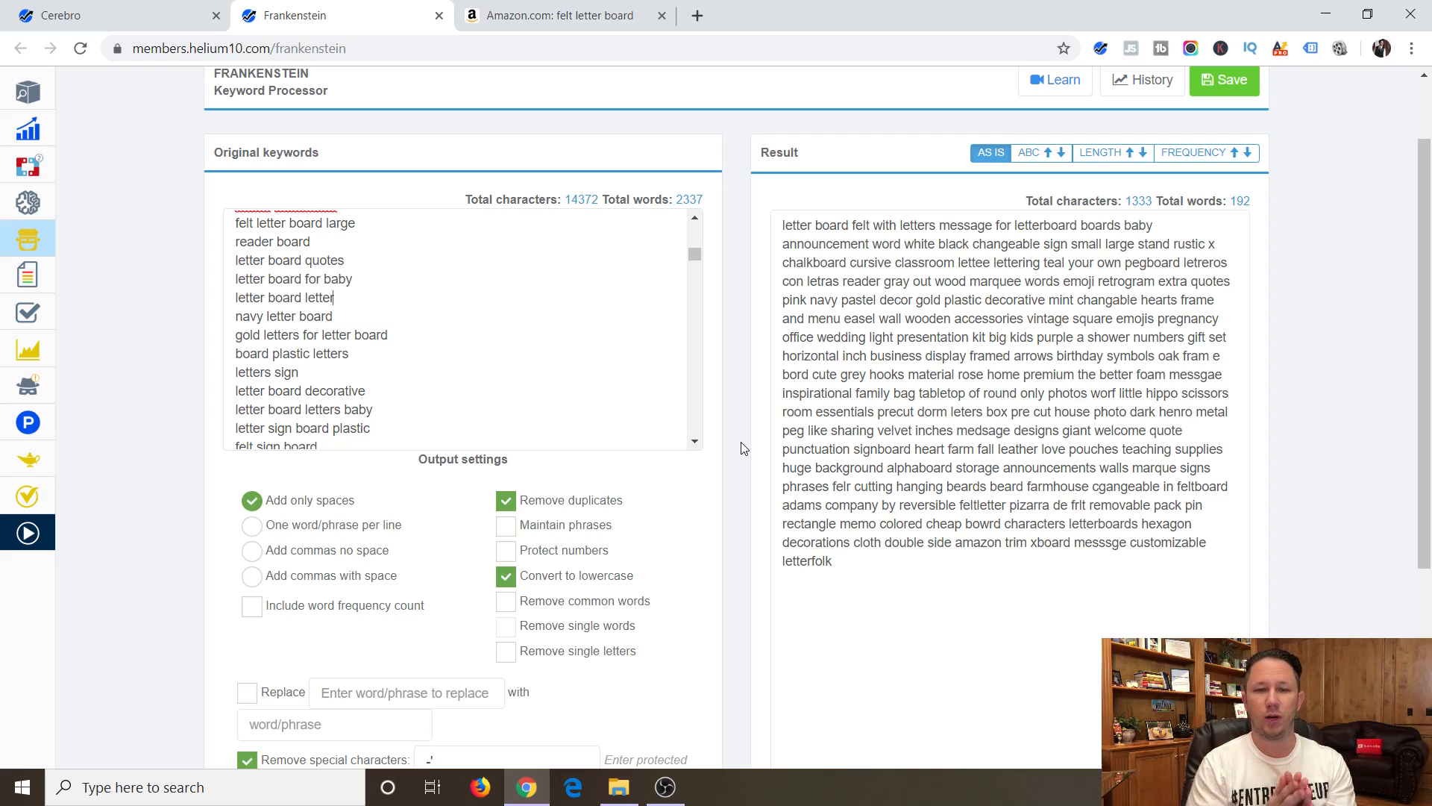
Open the Index Checker tool in a new browser tab.
mouse_move(29, 462)
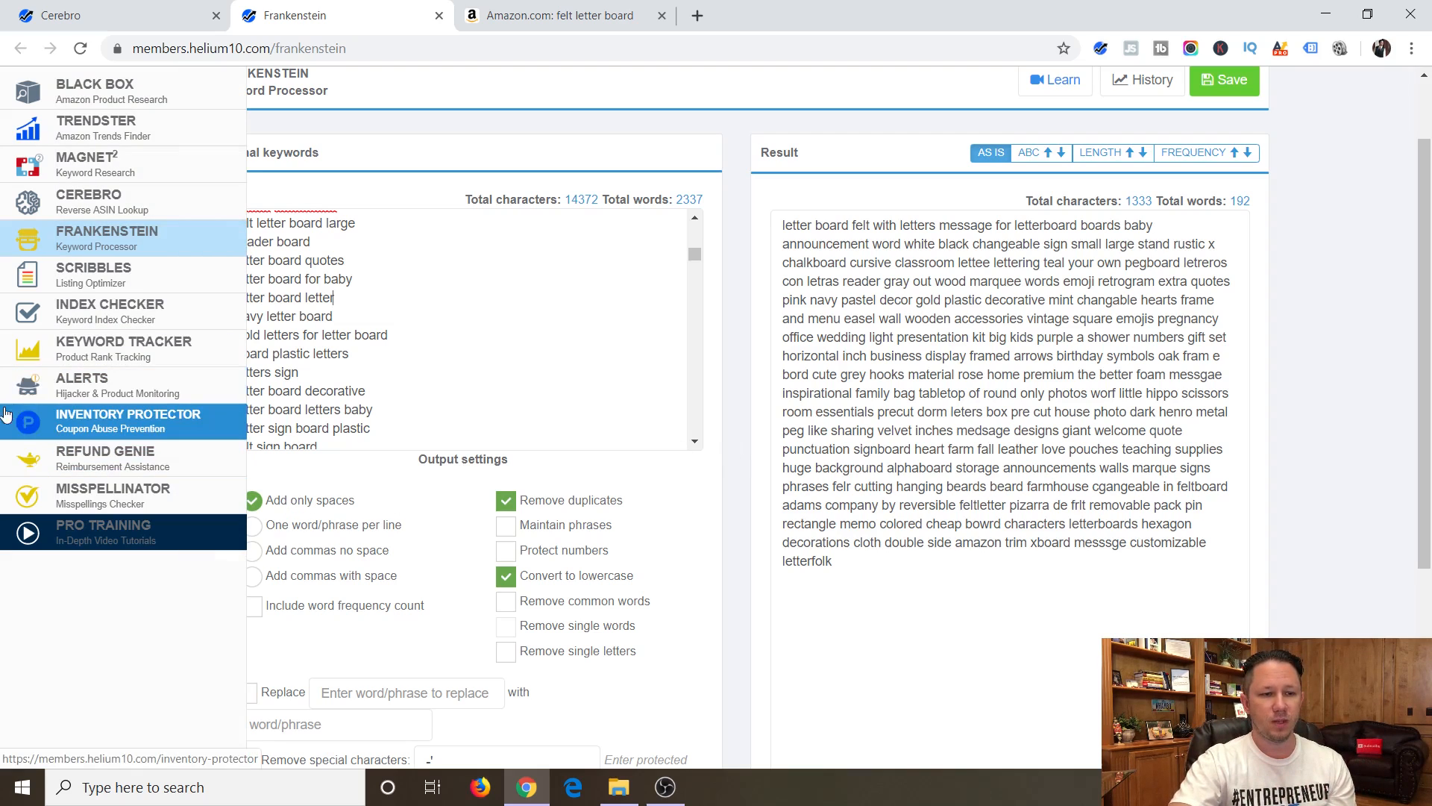
right_click(30, 320)
click(75, 330)
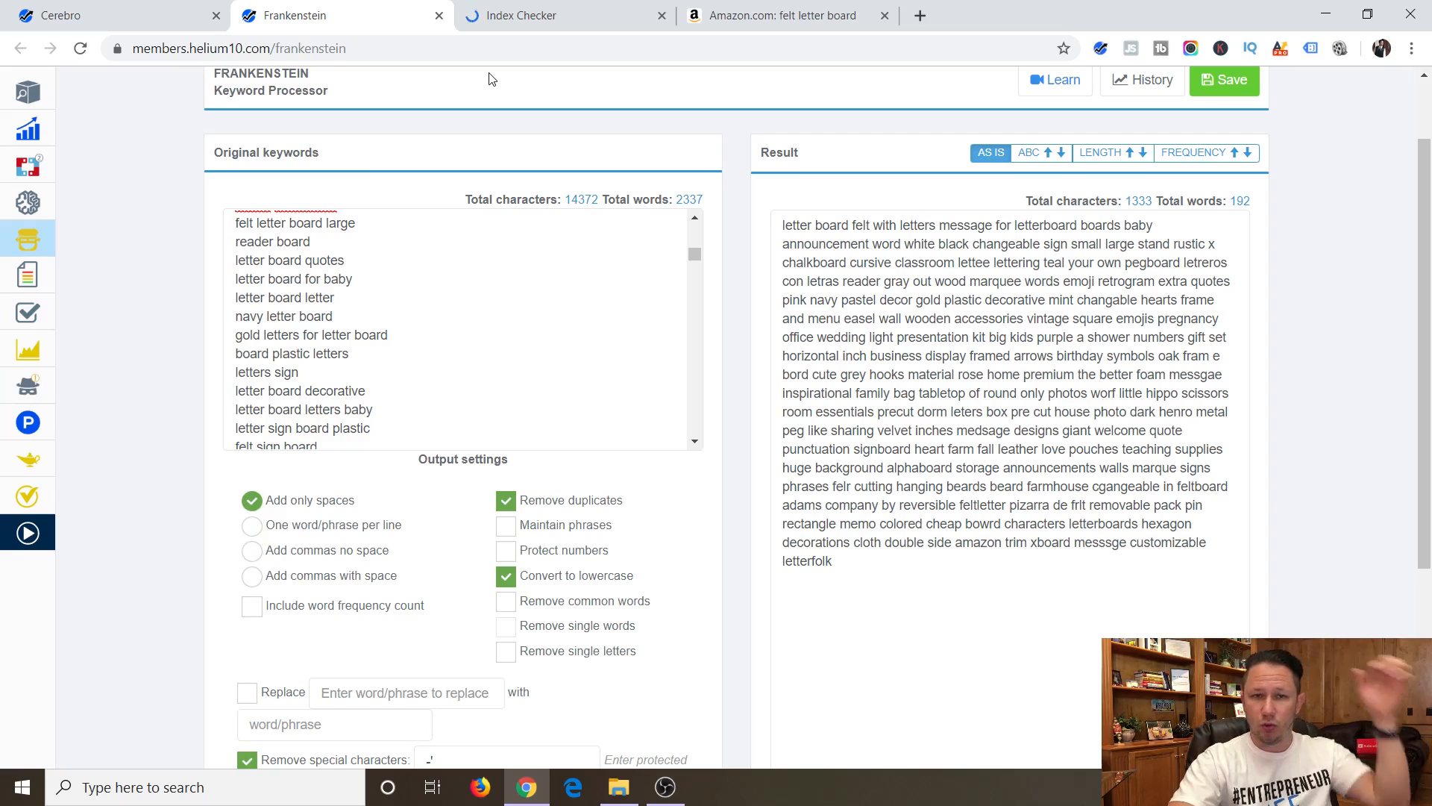
Return to the Cerebro results and copy the filtered keywords to the clipboard.
key(ctrl+shift+Tab)
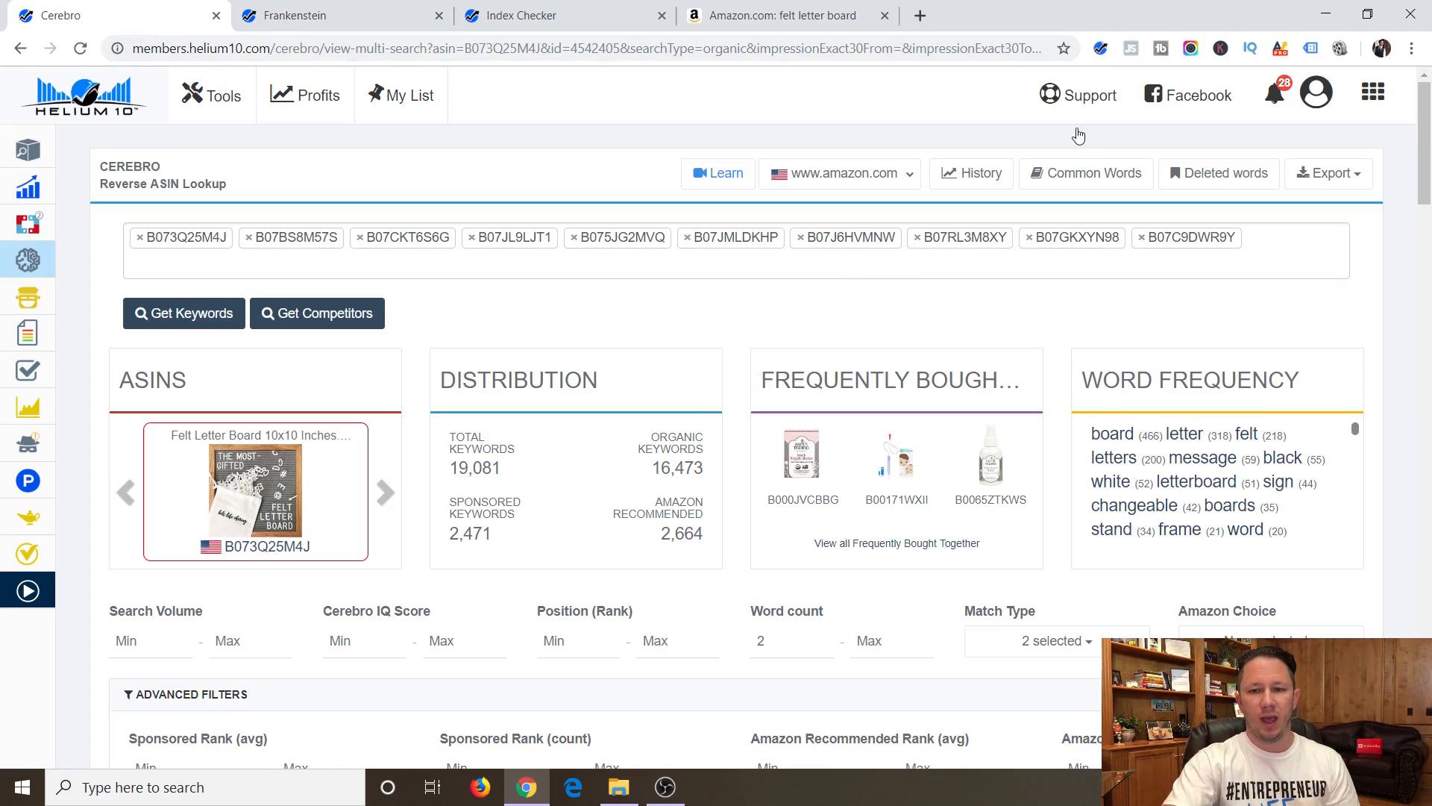
click(1331, 173)
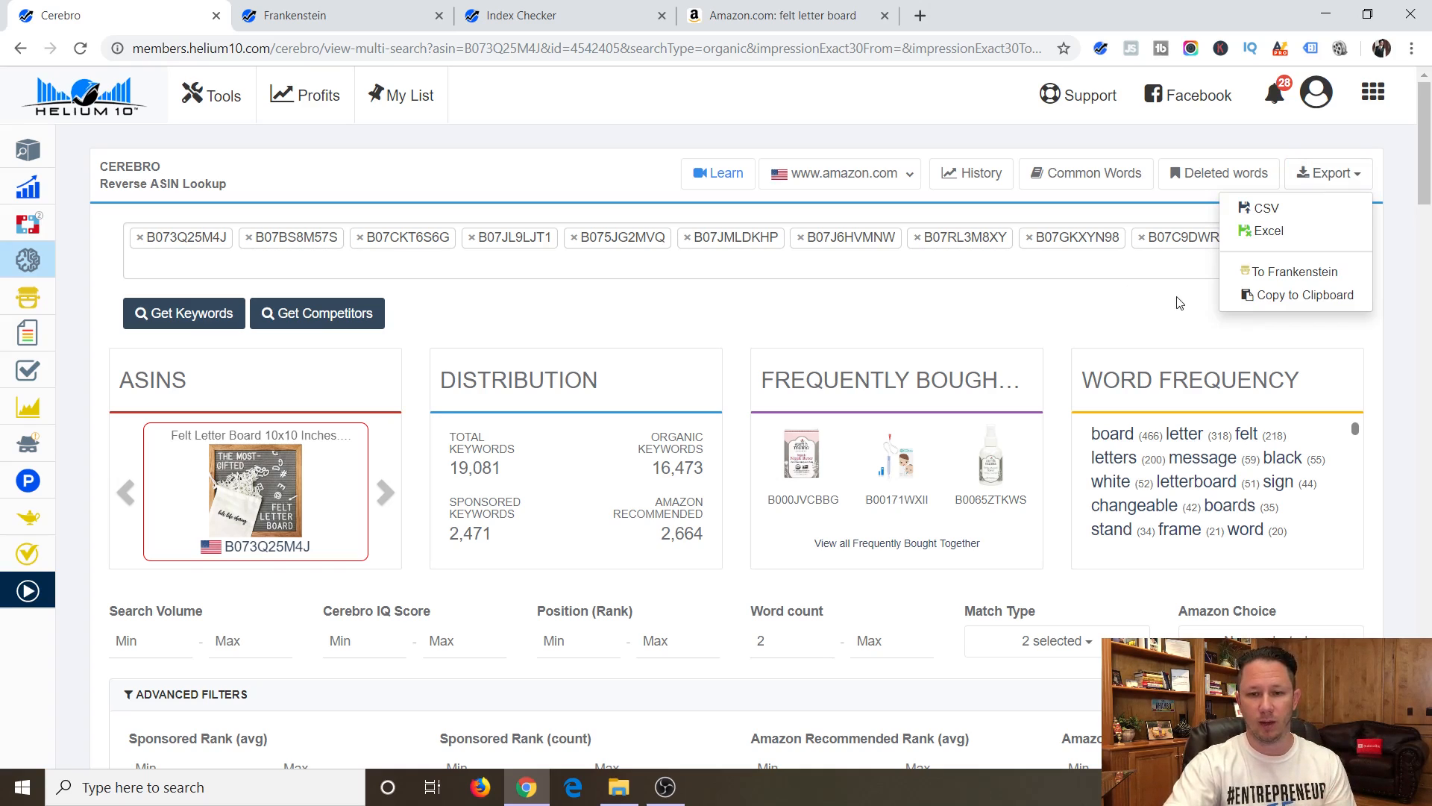
click(1280, 297)
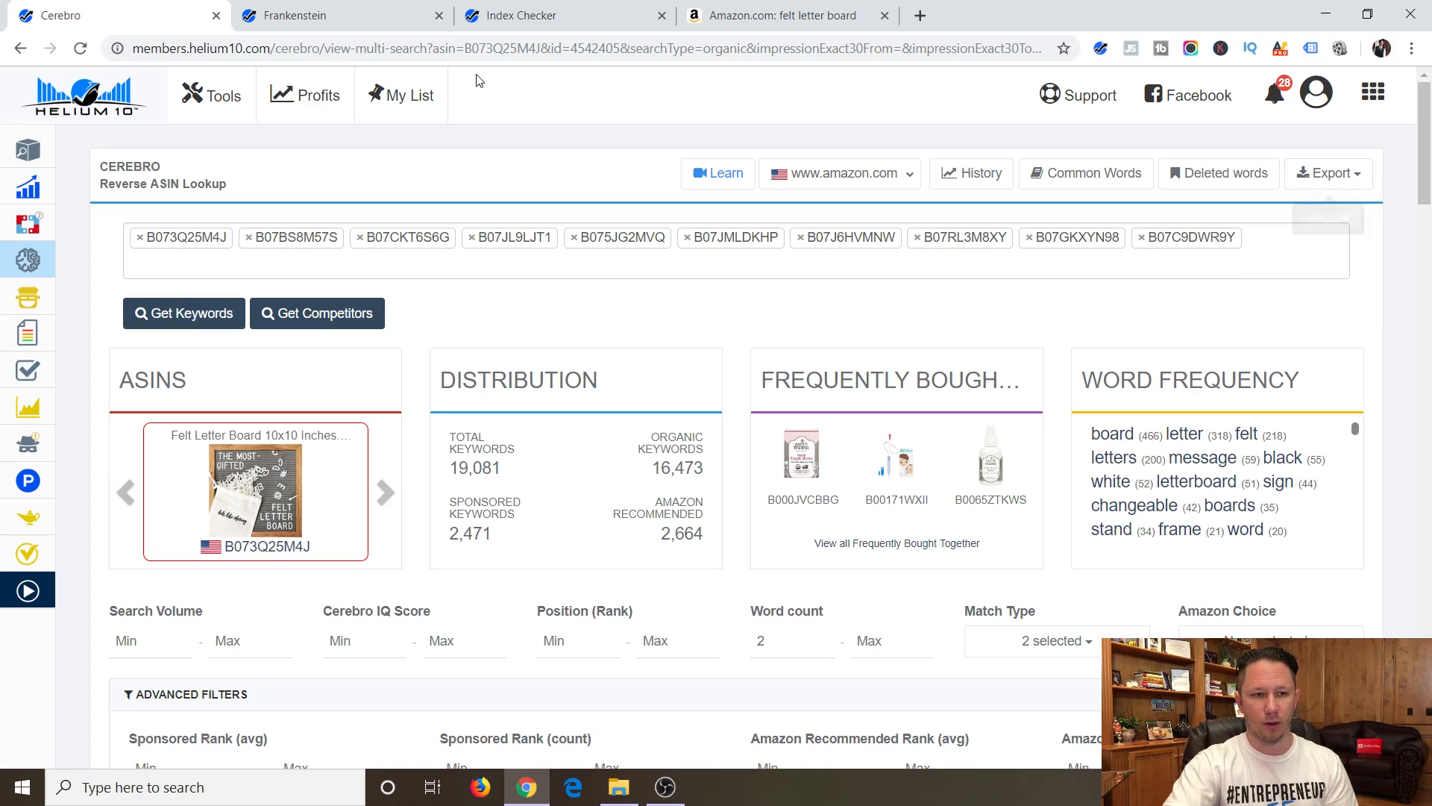
Paste the copied keywords into the Index Checker's keyword list and set the ASIN to B073Q25M4J.
mouse_move(27, 440)
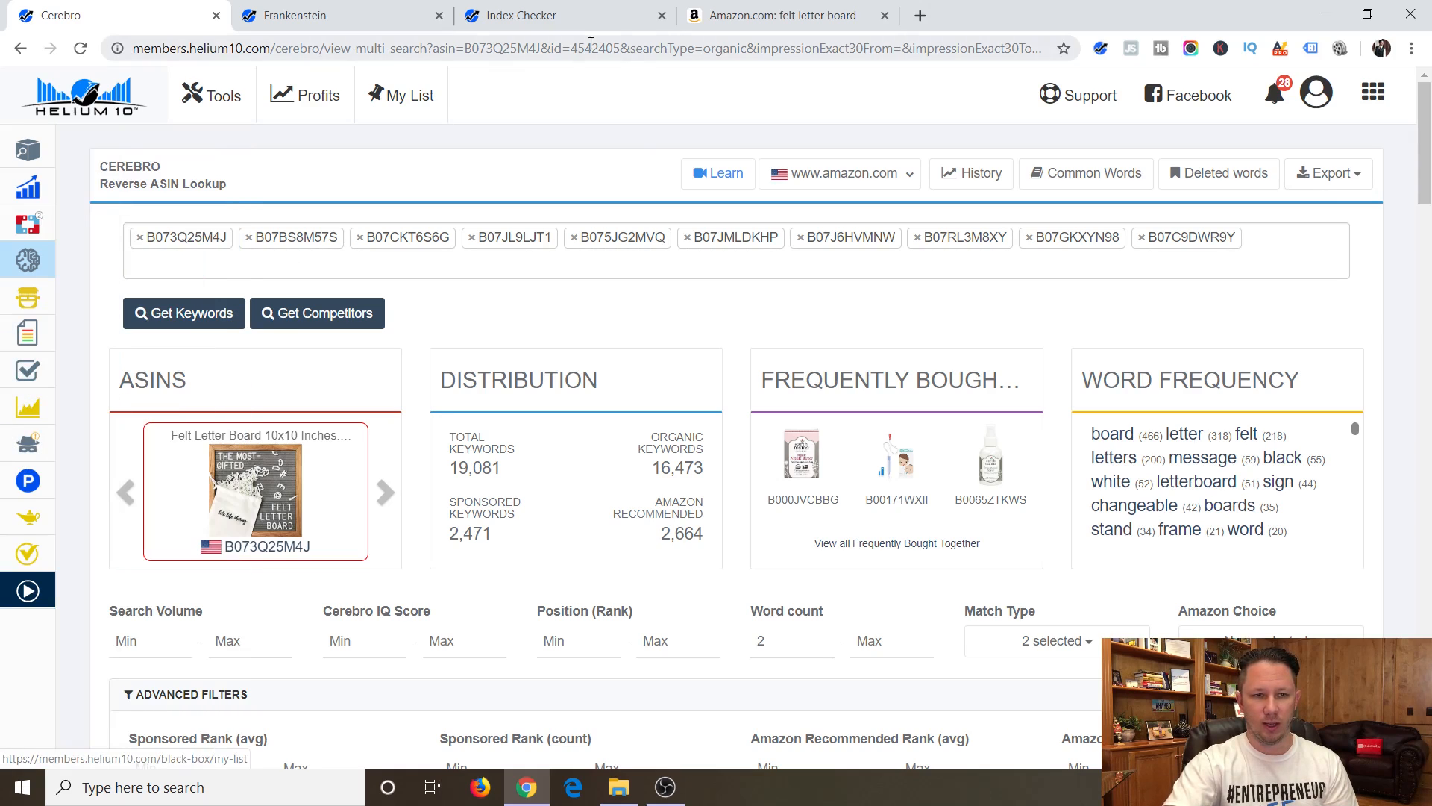
click(544, 18)
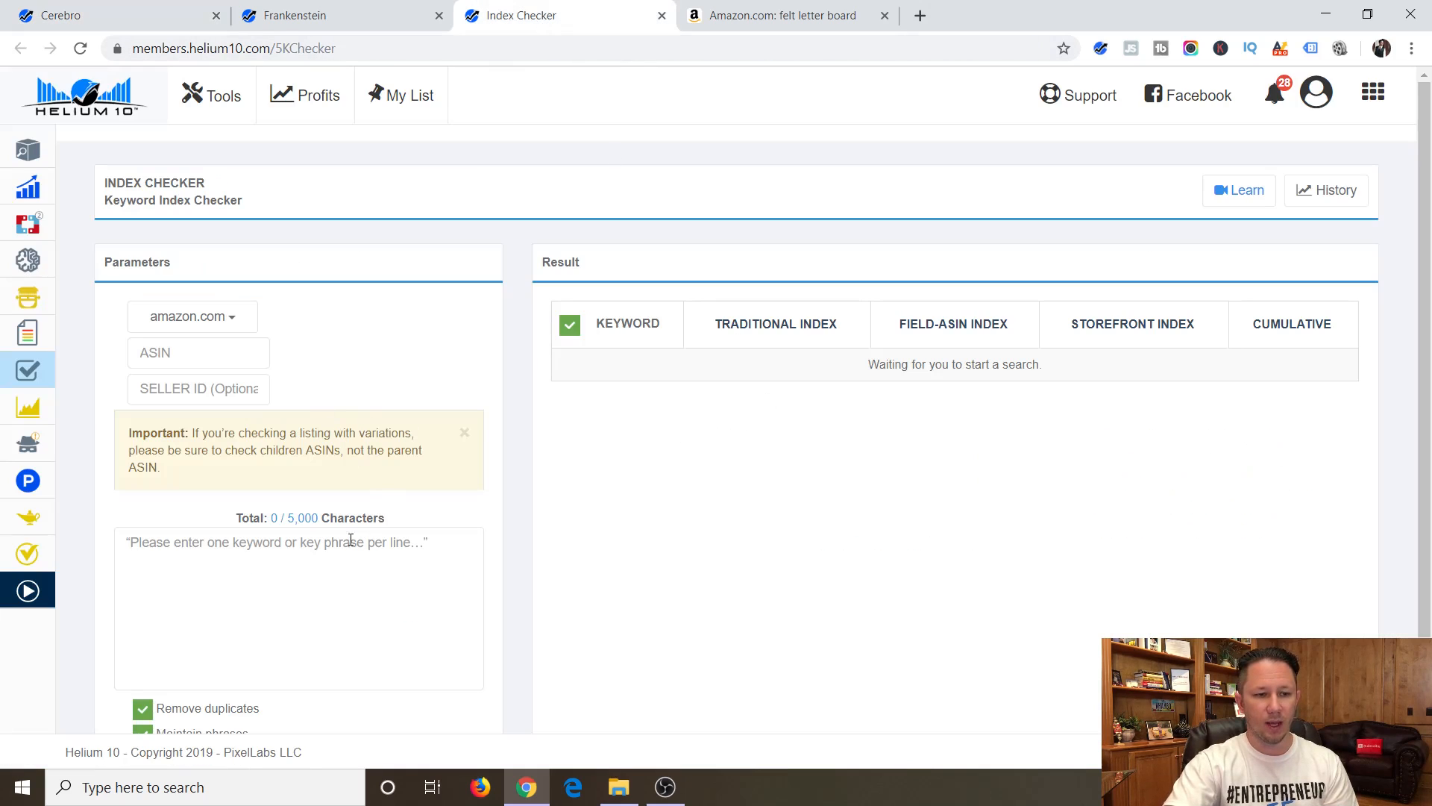
right_click(214, 545)
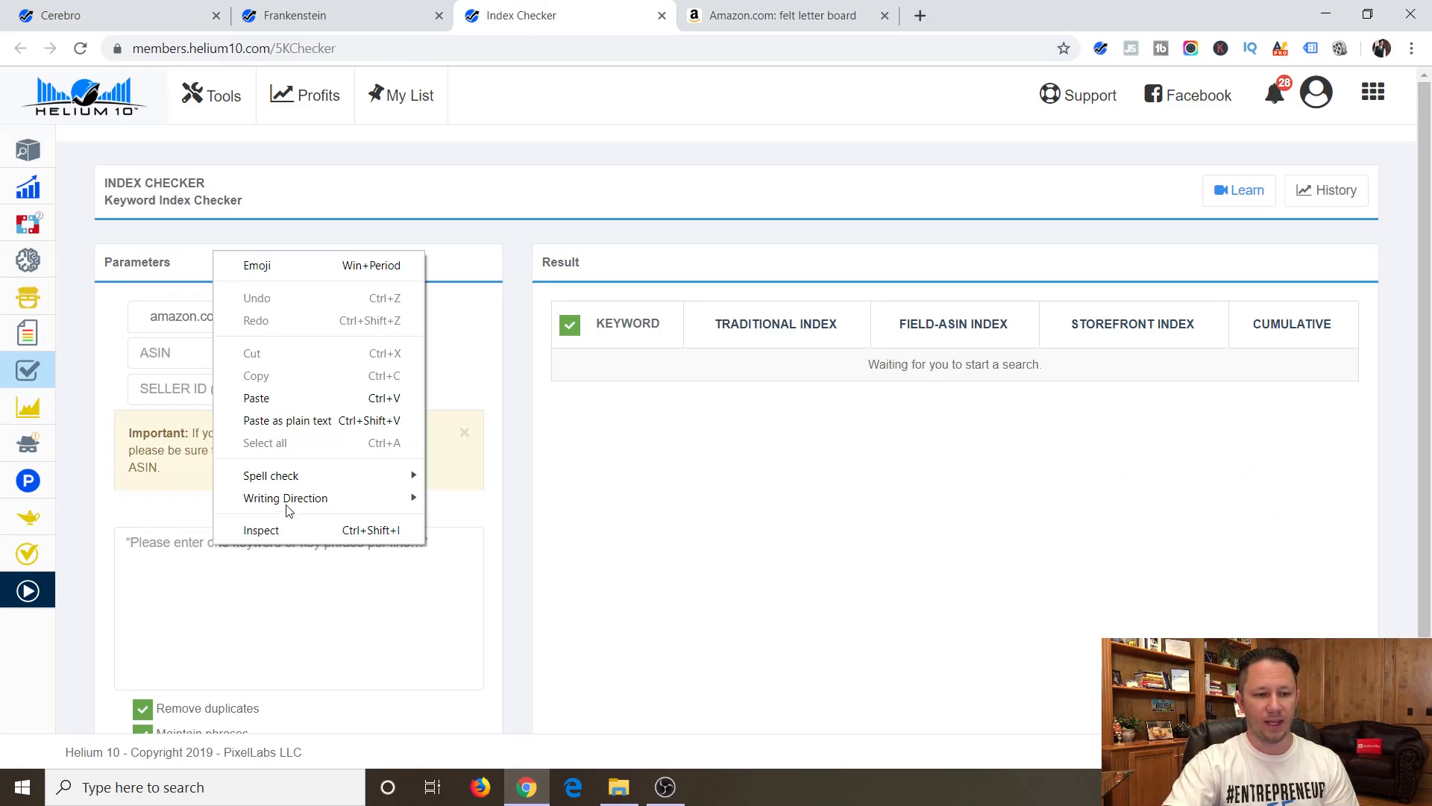
click(258, 398)
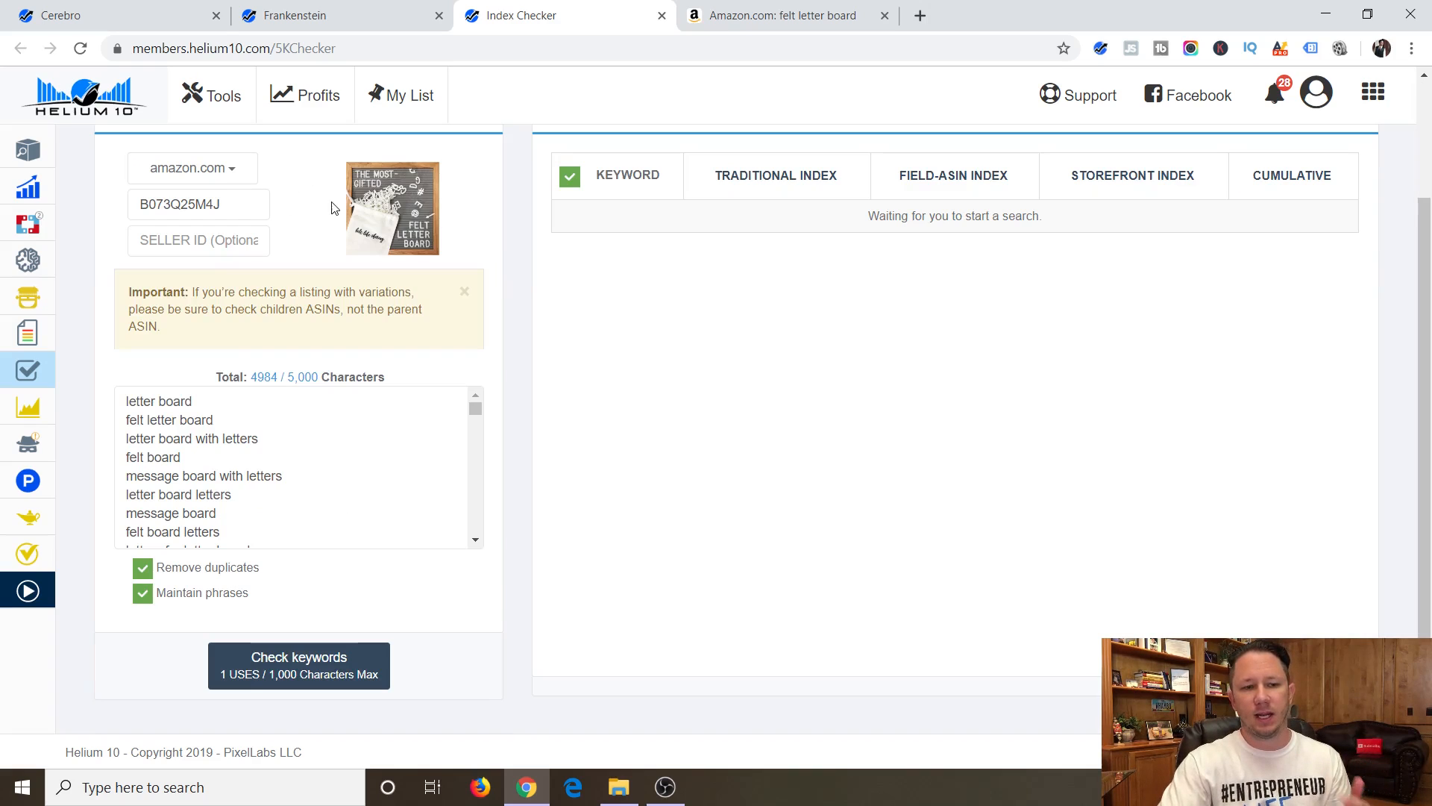
Run the index check on the keywords, continuing despite the long key phrases, and close the completion notice.
click(291, 666)
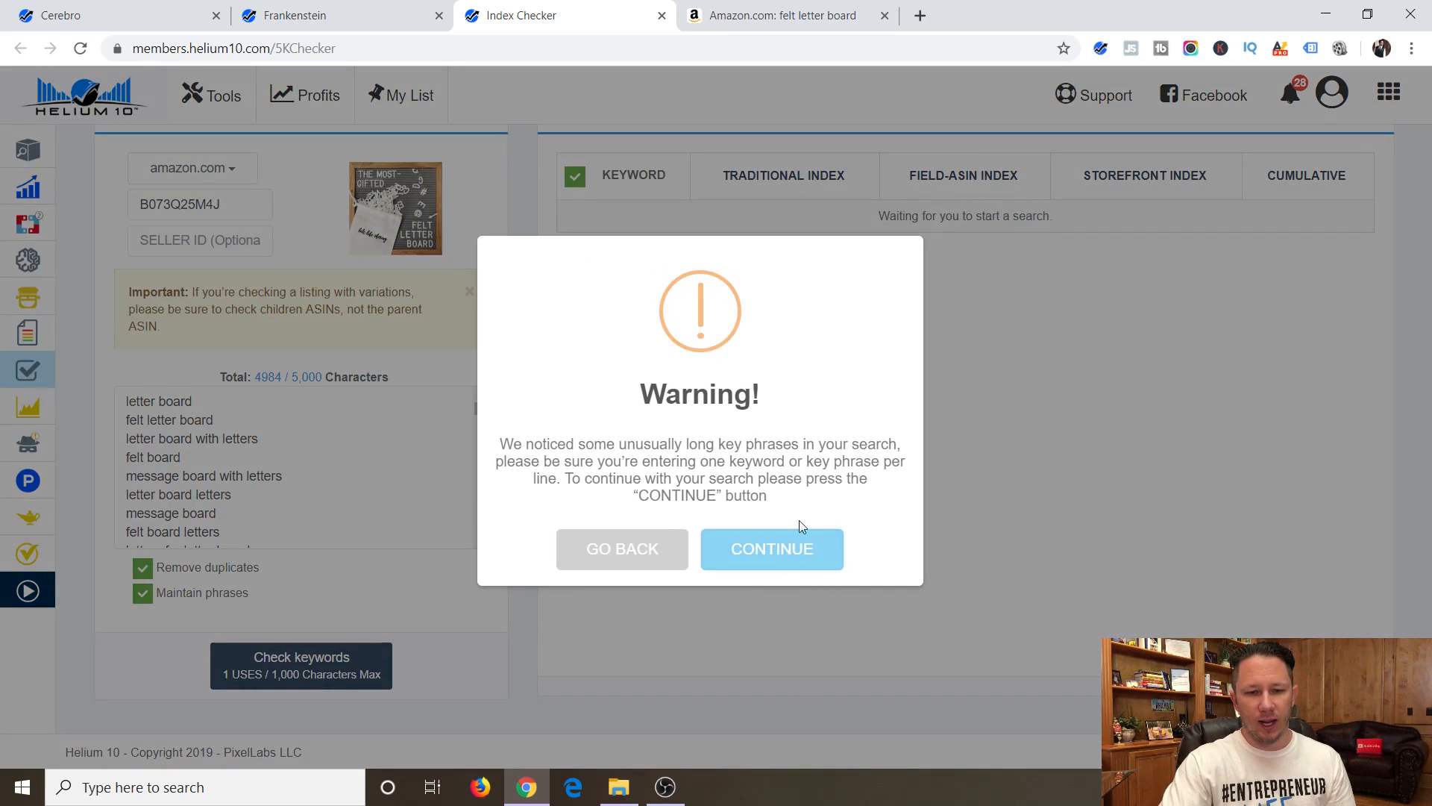
click(777, 565)
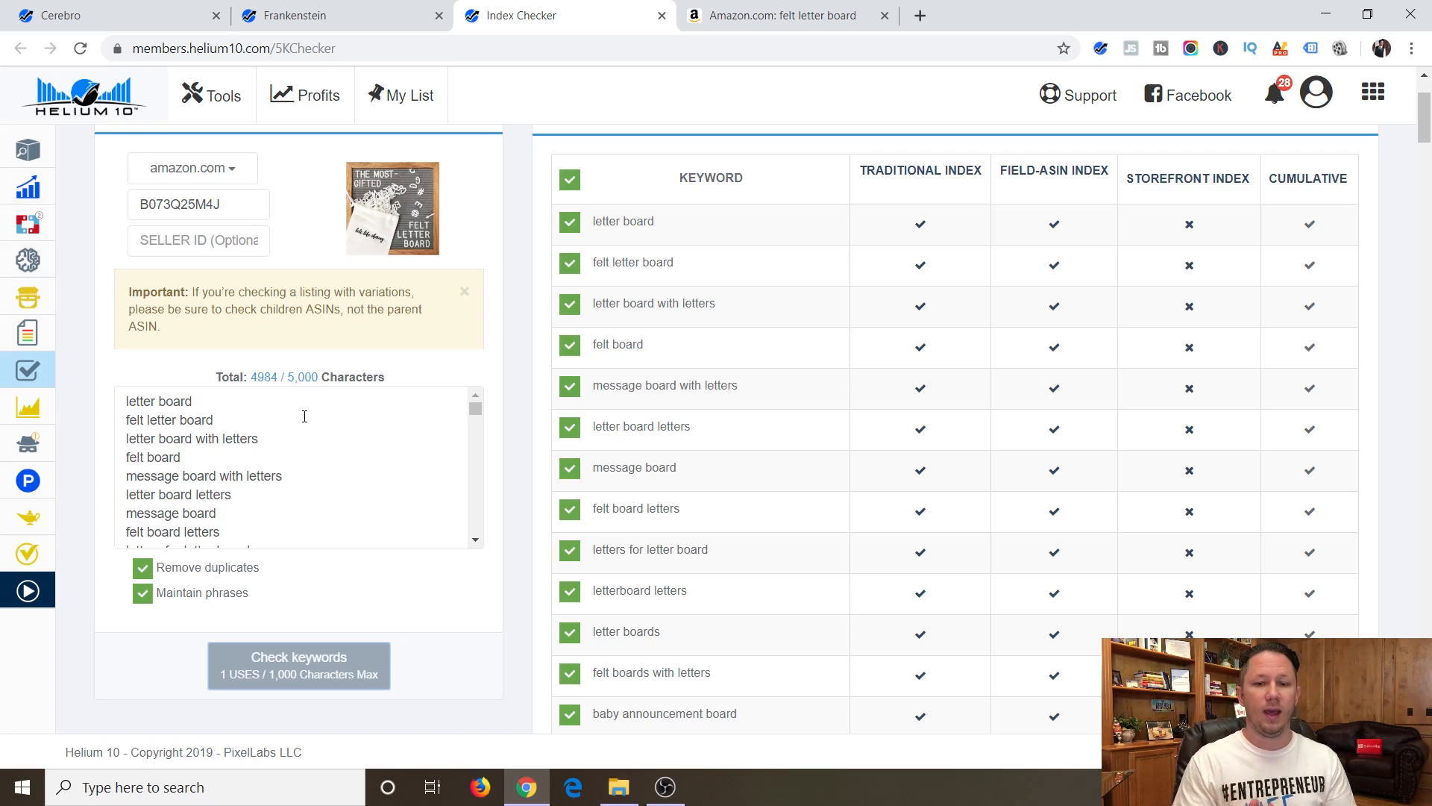
scroll(784, 355, up, 2)
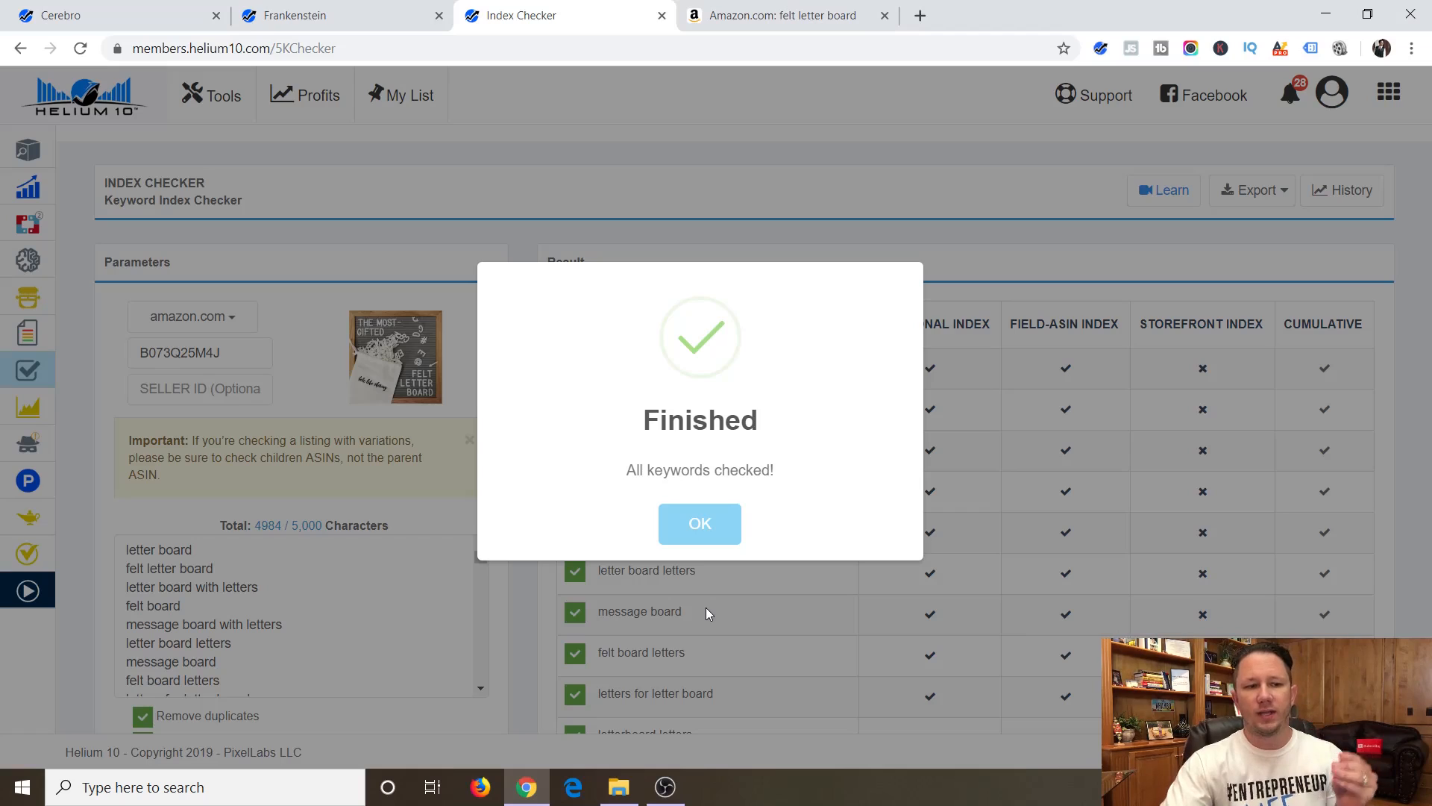
click(700, 524)
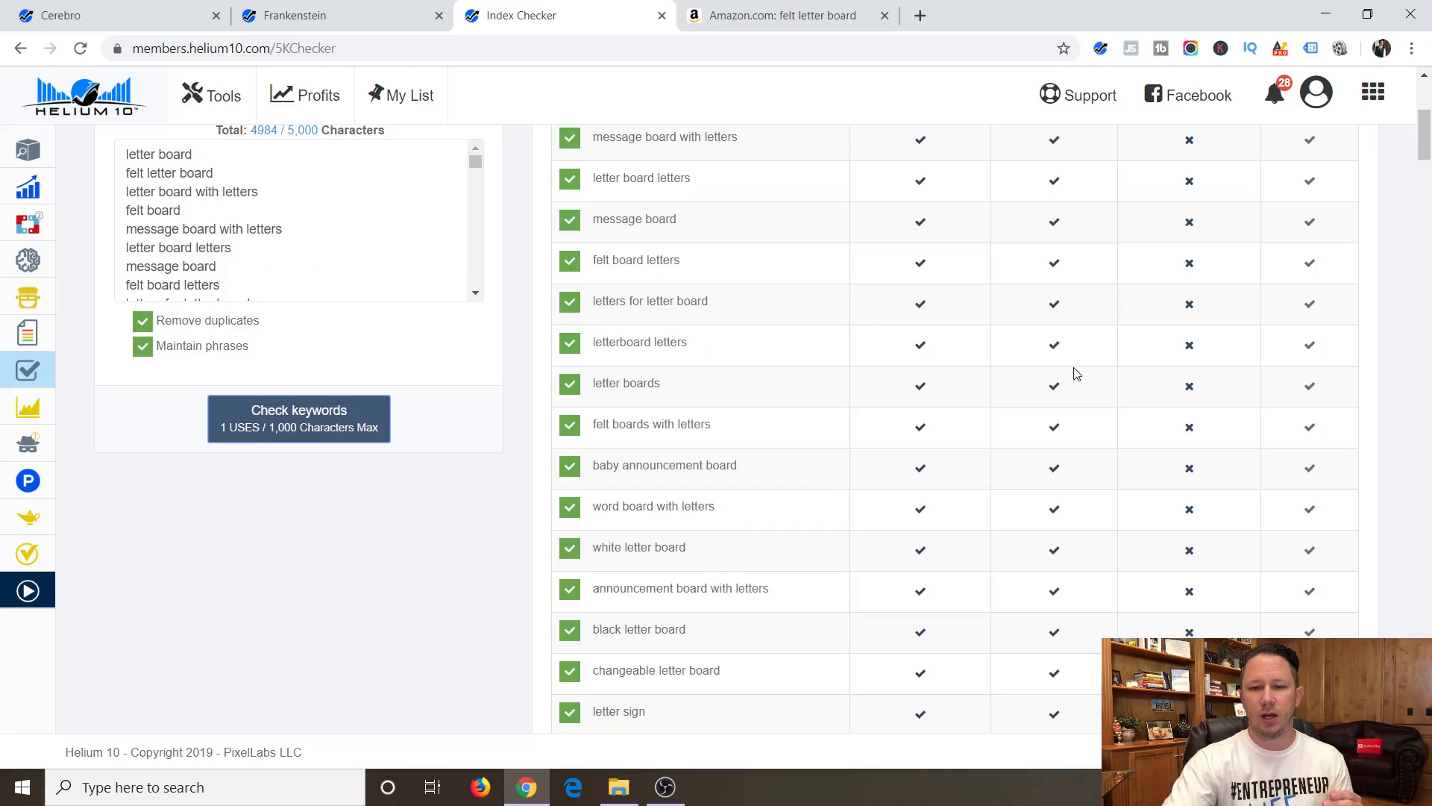
Export the index check results as an Excel file, open it in WPS Office and fit the keyword column's width to its contents.
scroll(1071, 374, up, 5)
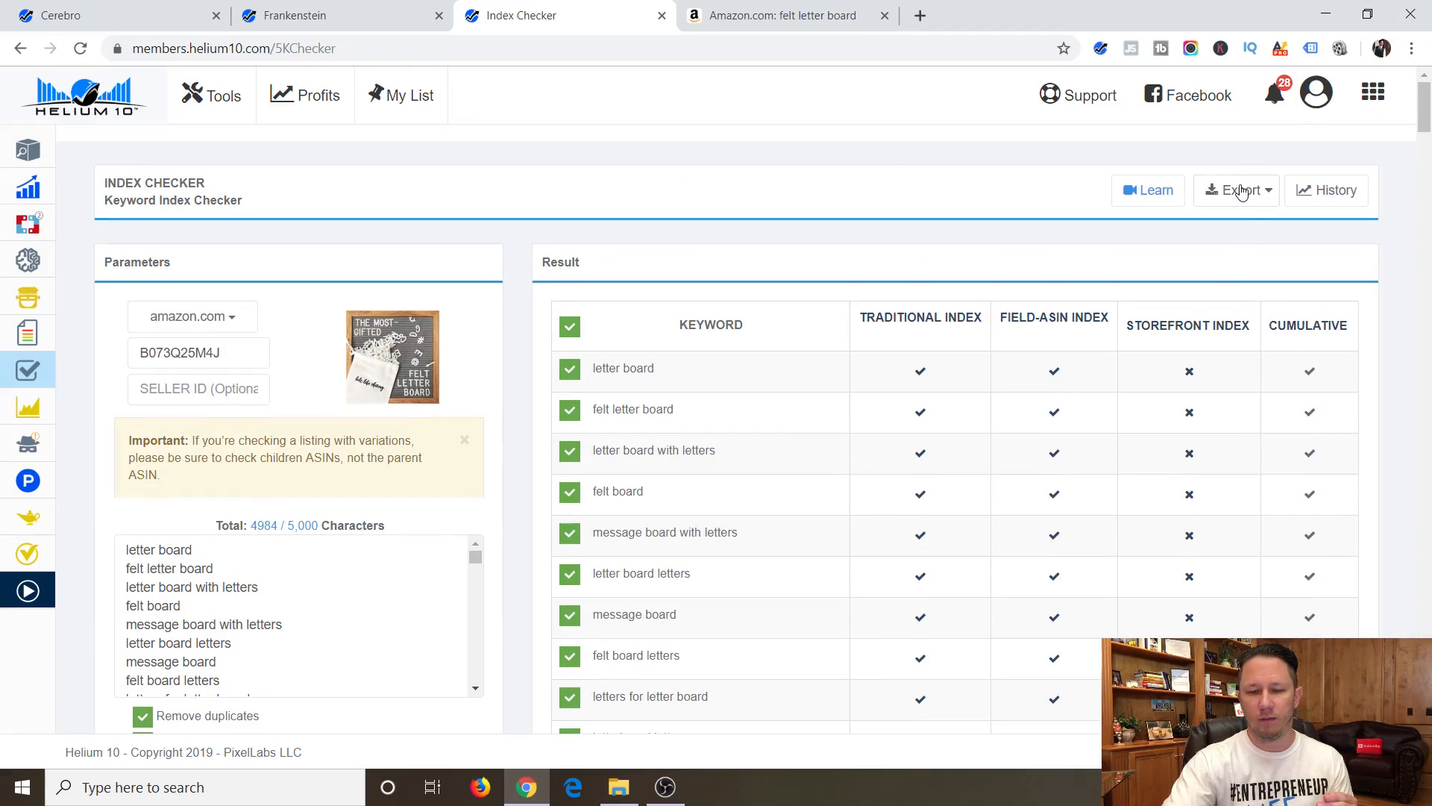
click(1238, 193)
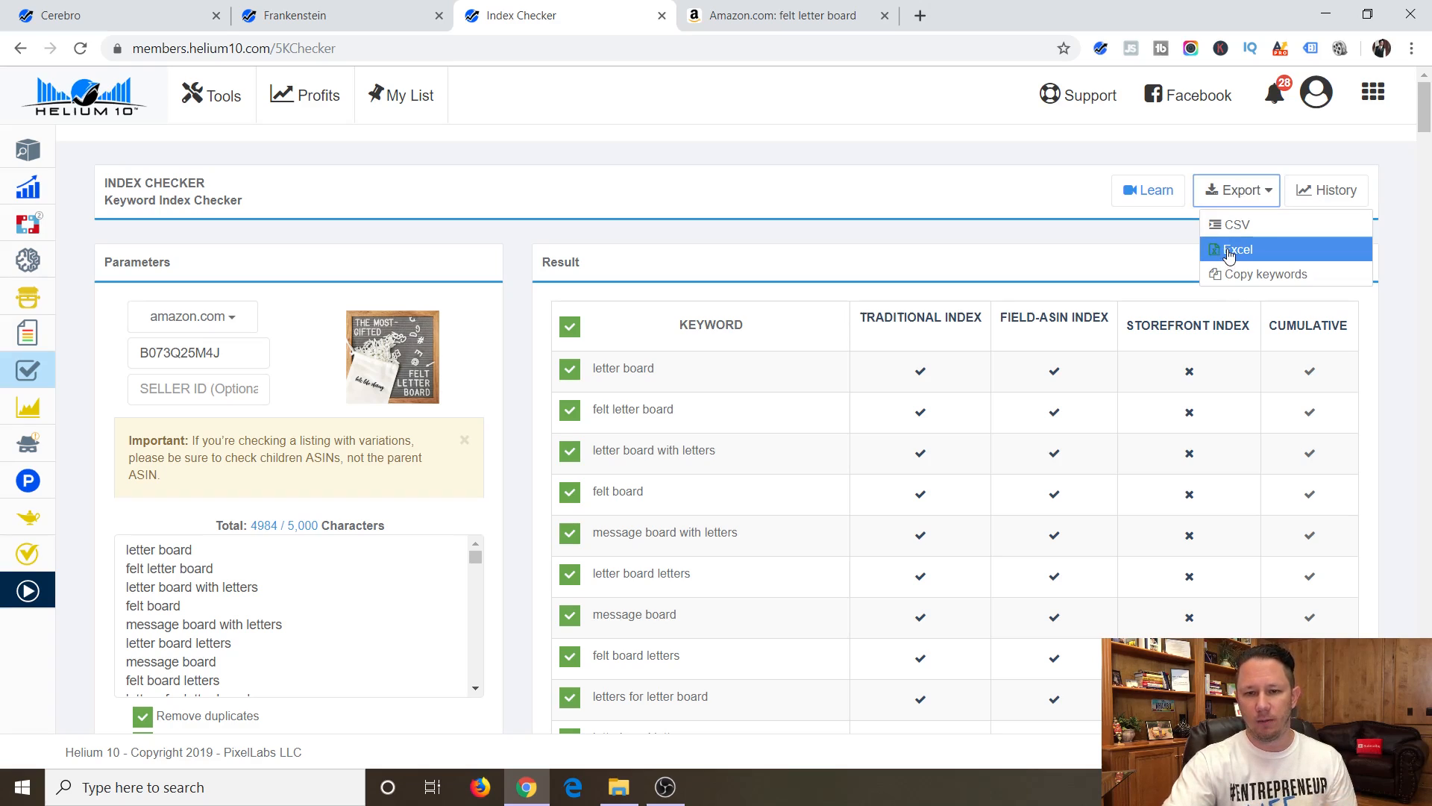
click(1229, 250)
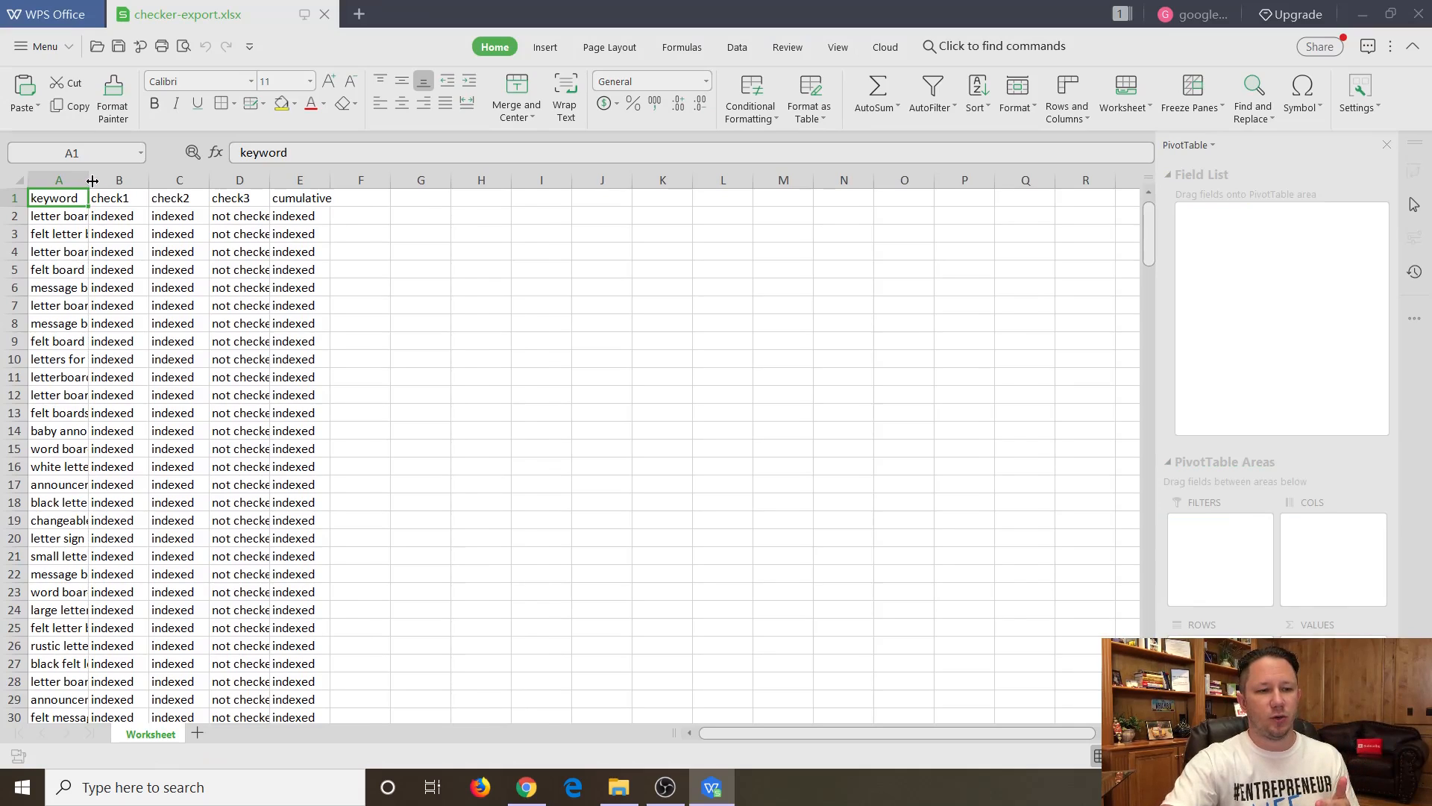
double_click(91, 181)
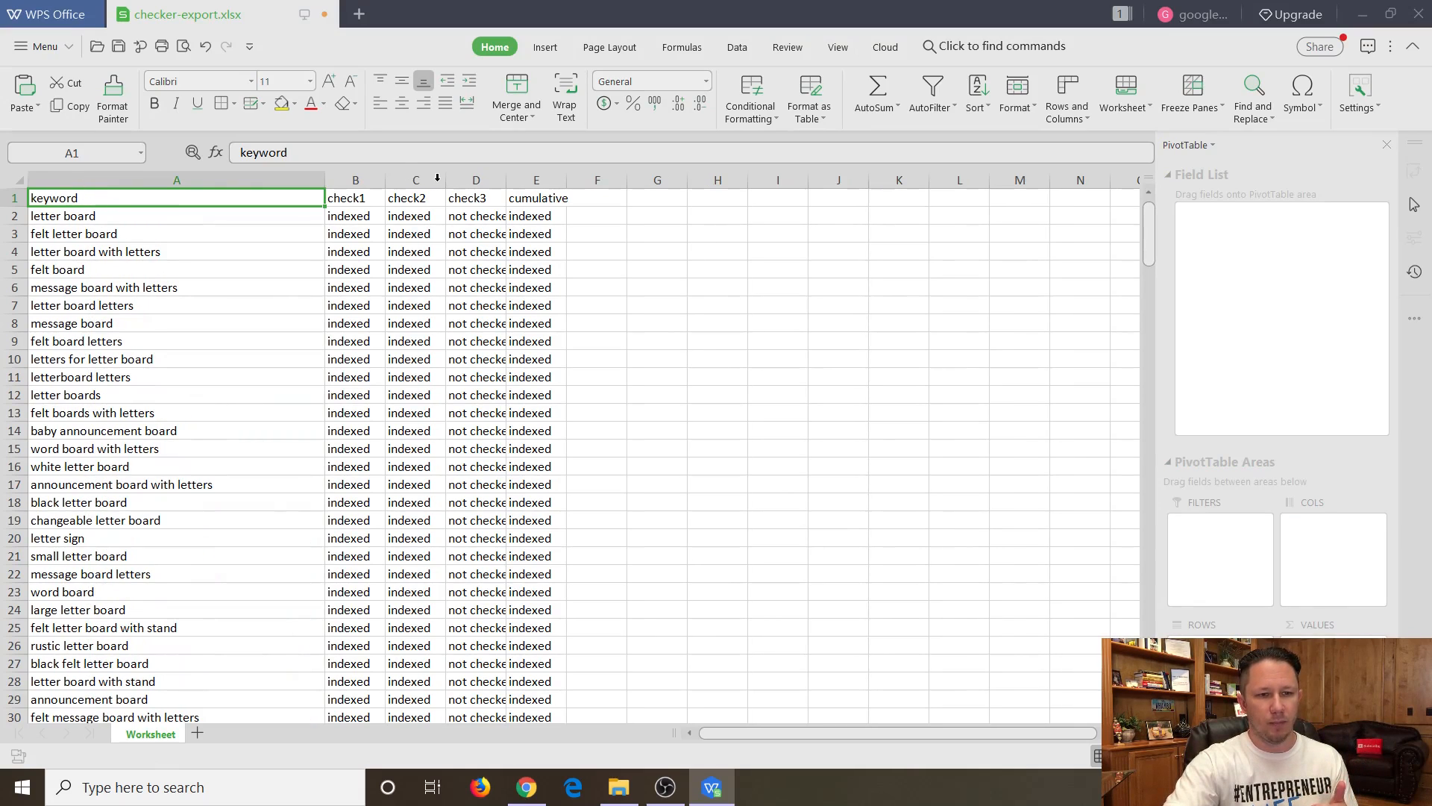
Delete the check2, check3 and cumulative columns from the exported worksheet.
drag(437, 177, 630, 179)
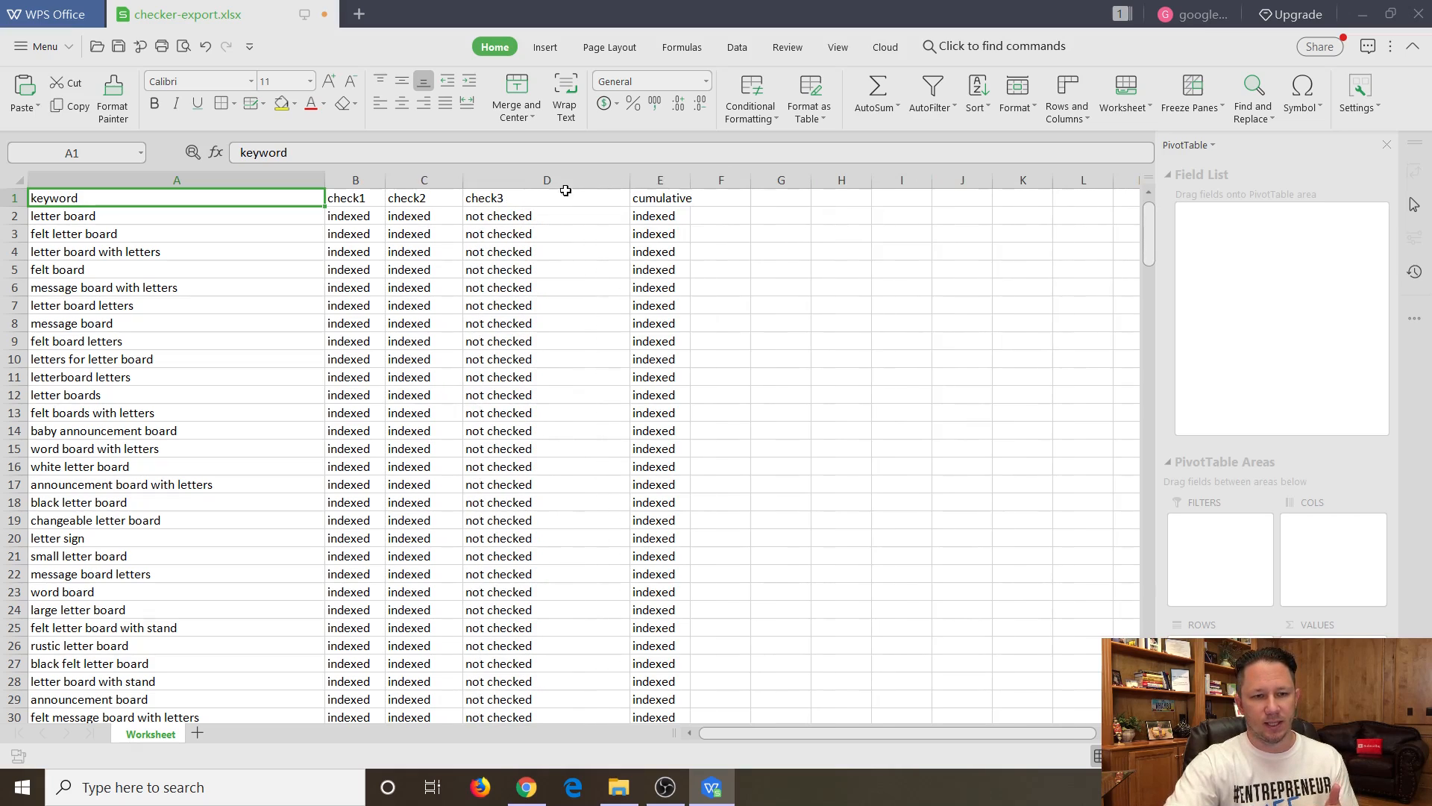
click(438, 176)
shift+click(662, 179)
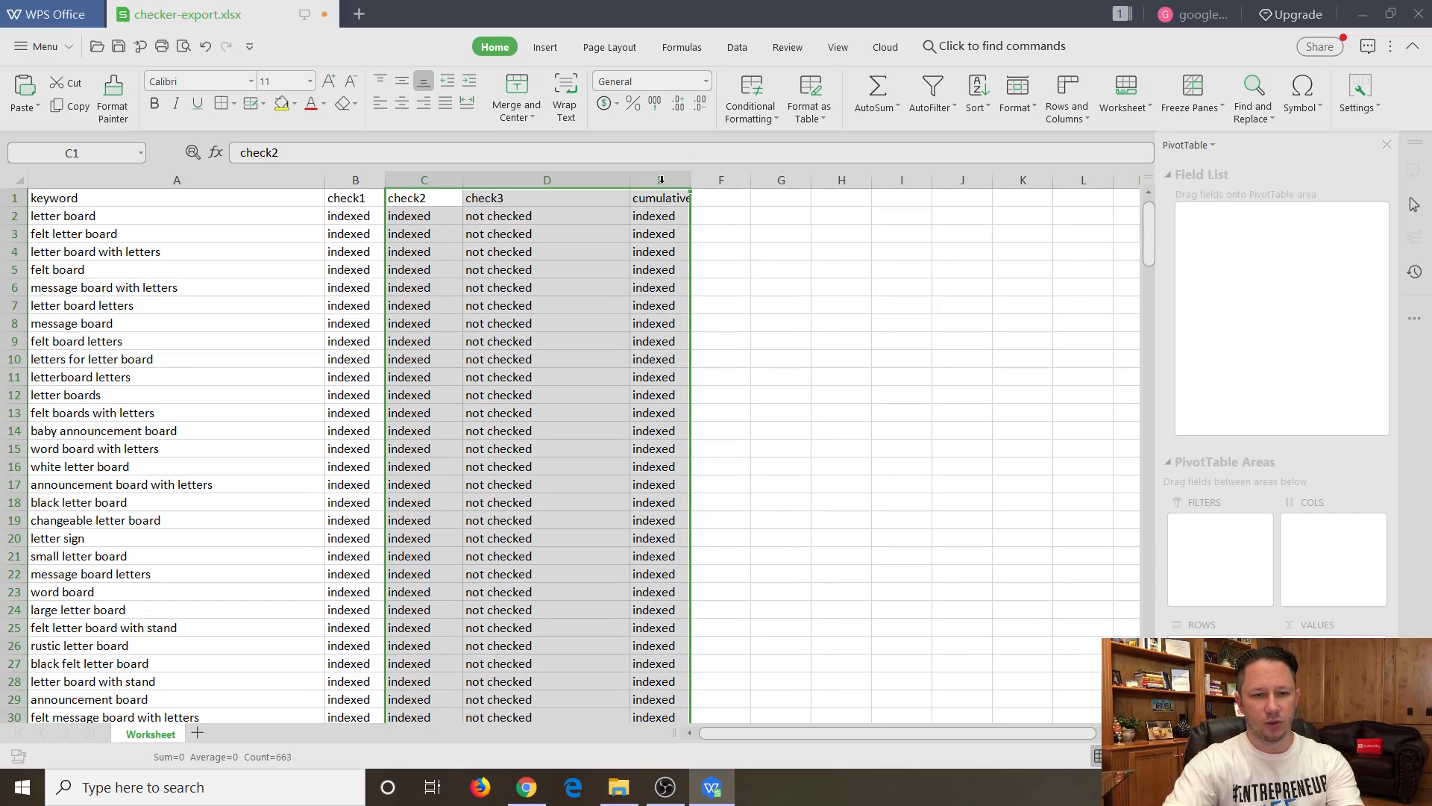
right_click(576, 194)
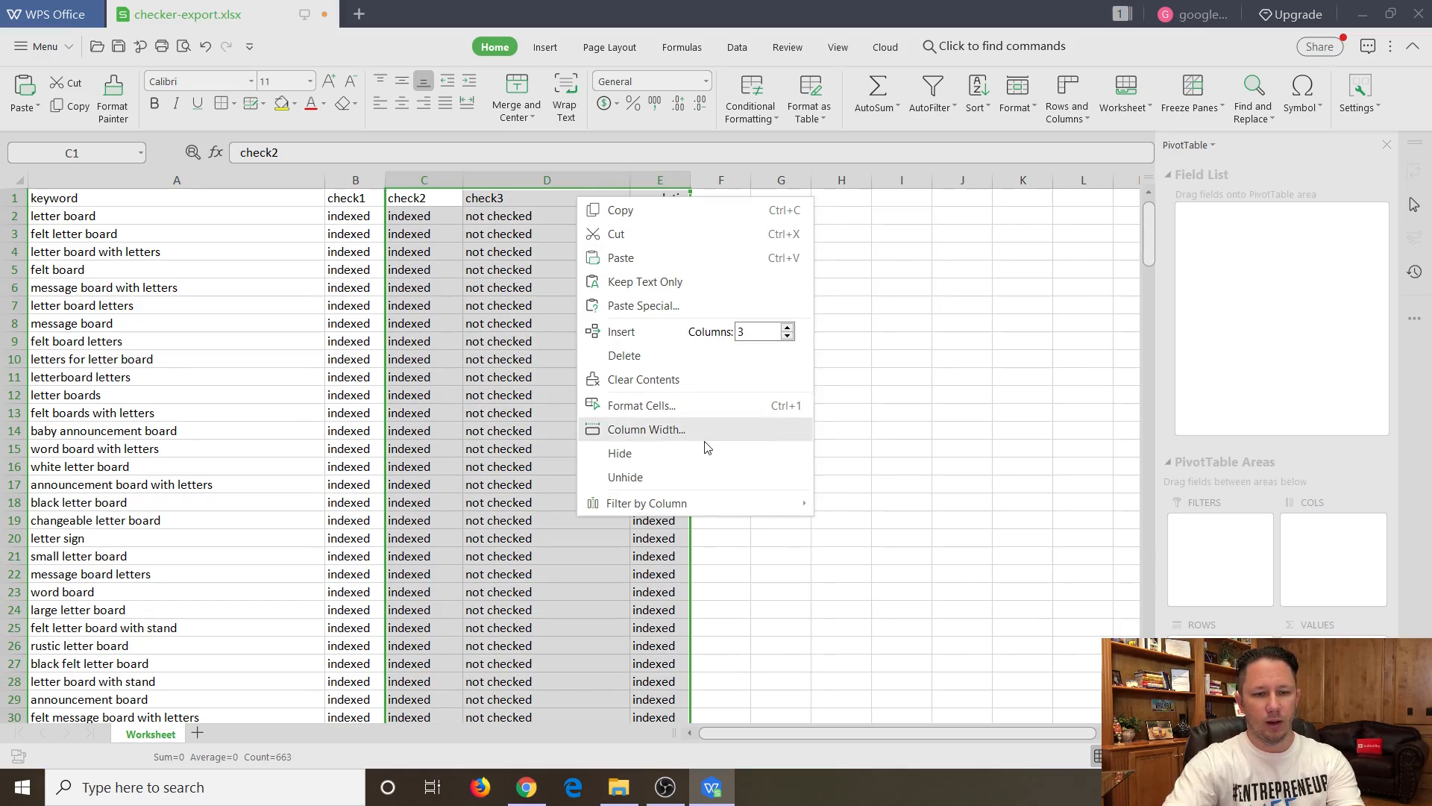
click(655, 356)
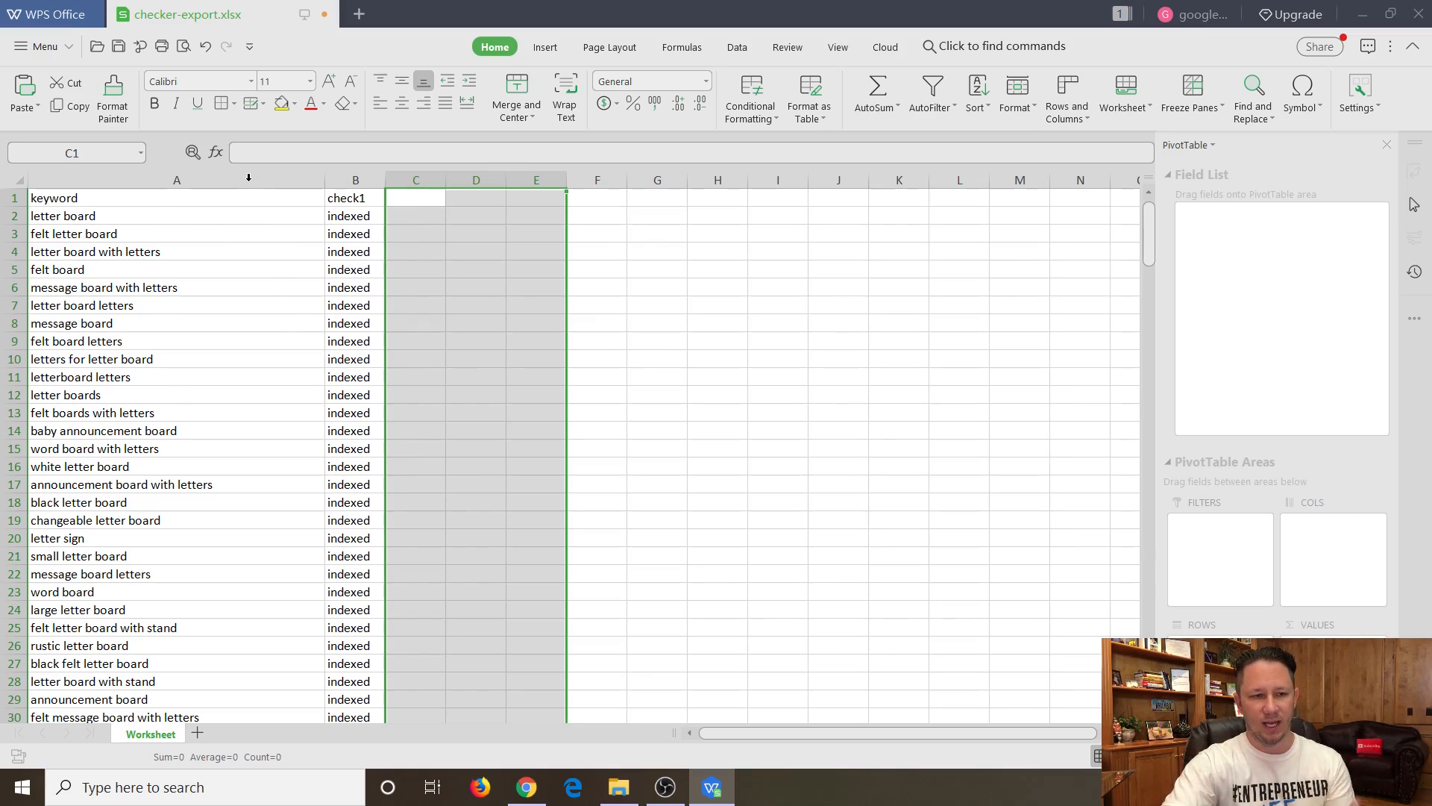
Turn on AutoFilter for the header row and filter the check1 column to show only the "not indexed" keywords.
scroll(358, 291, down, 18)
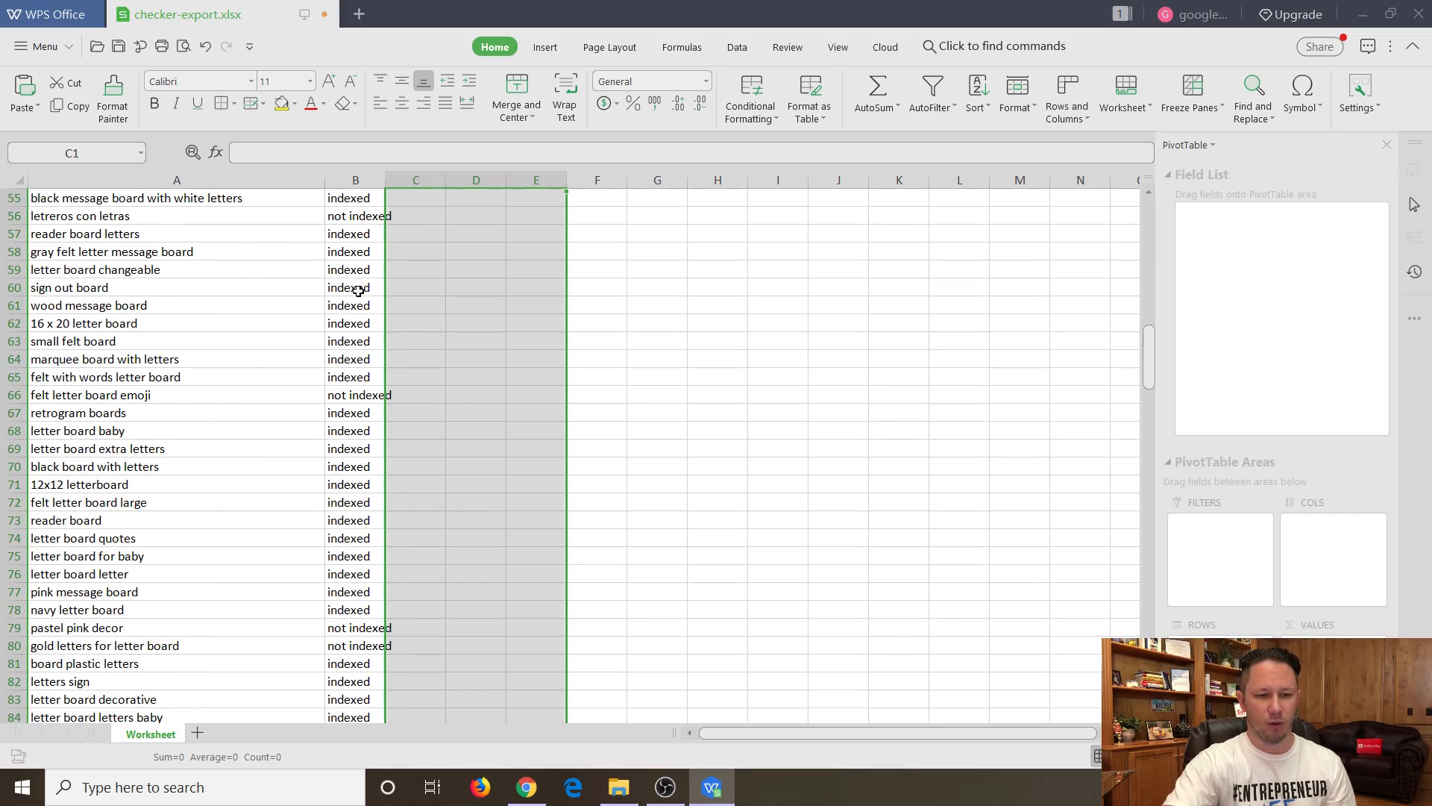
scroll(363, 371, down, 1)
scroll(331, 499, down, 2)
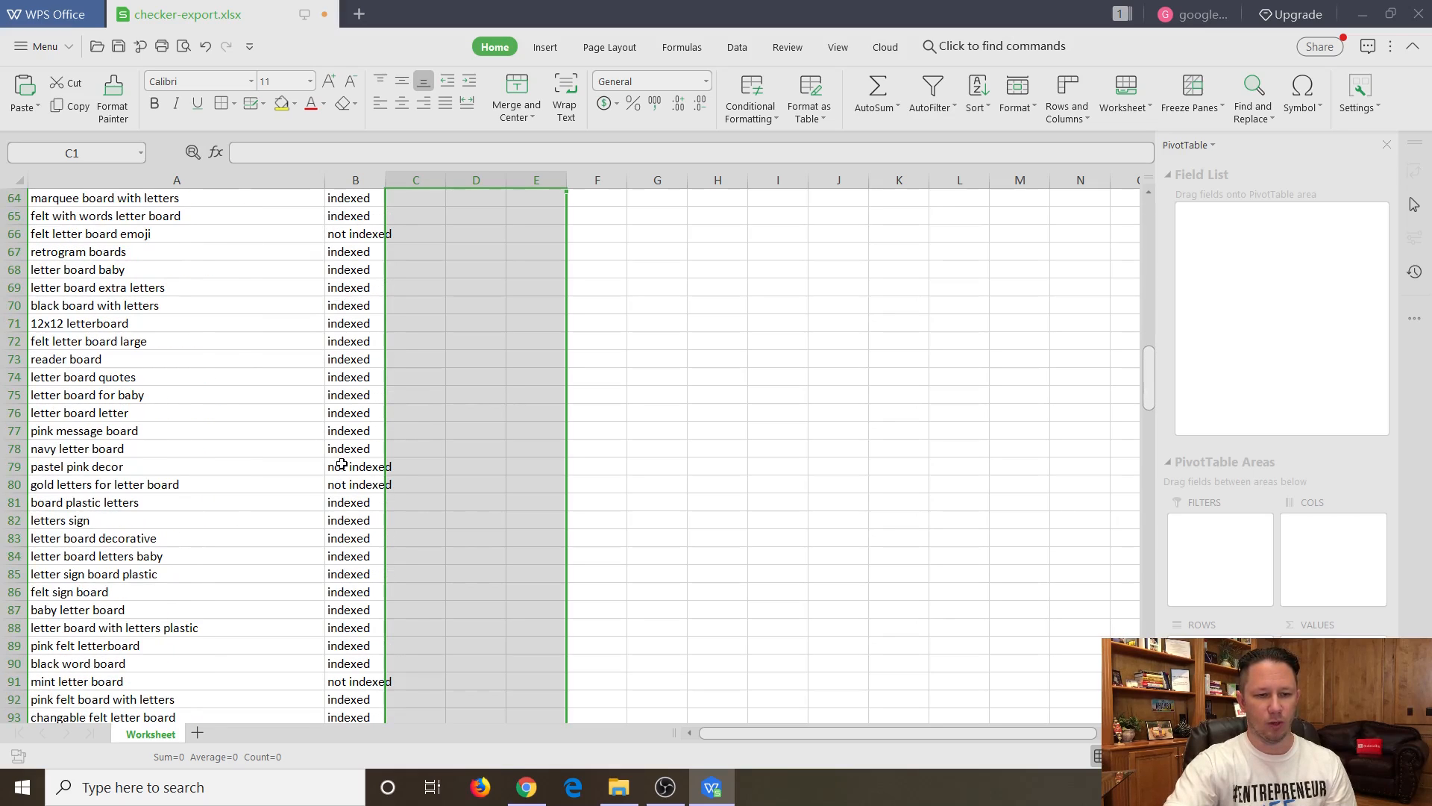
scroll(351, 431, up, 20)
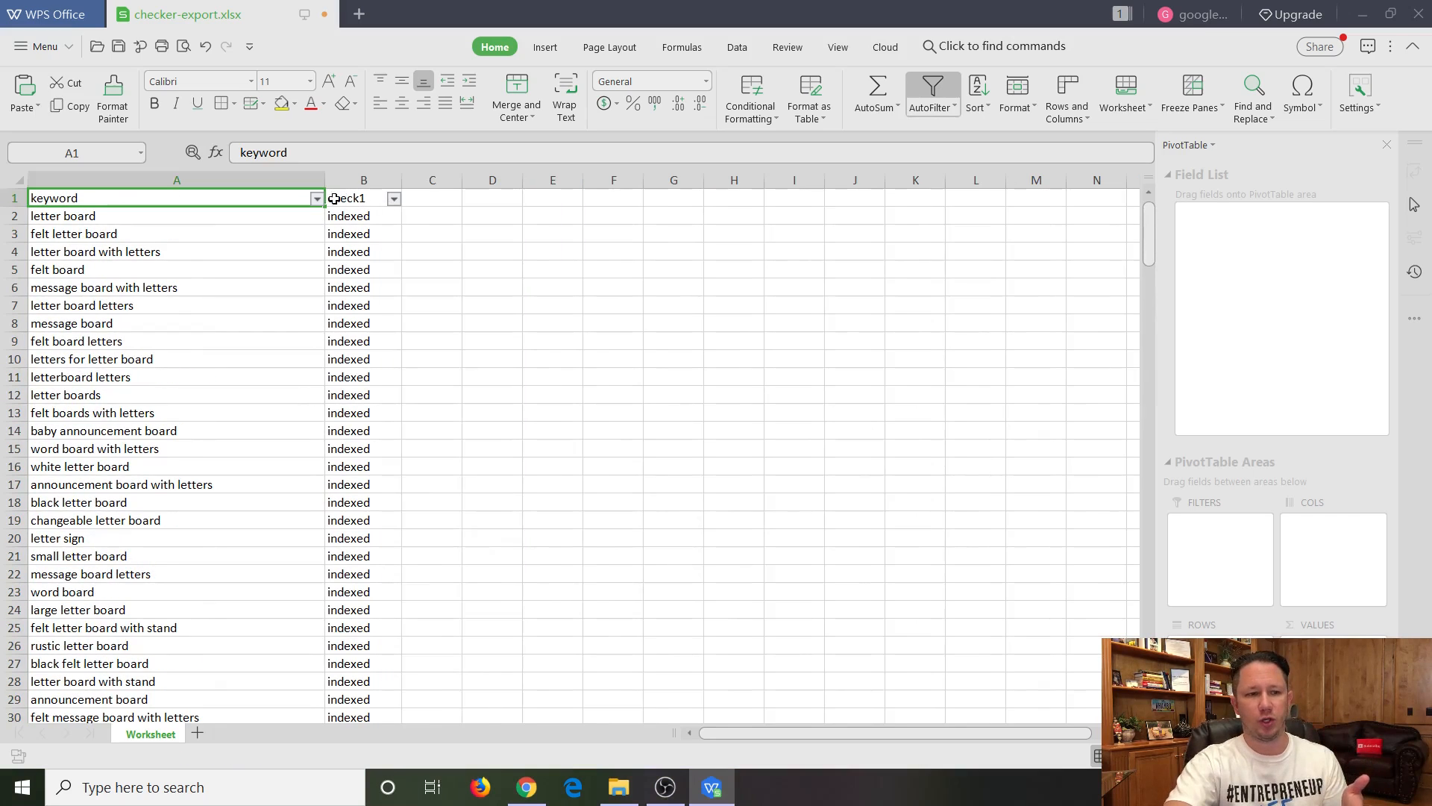
shift+click(359, 197)
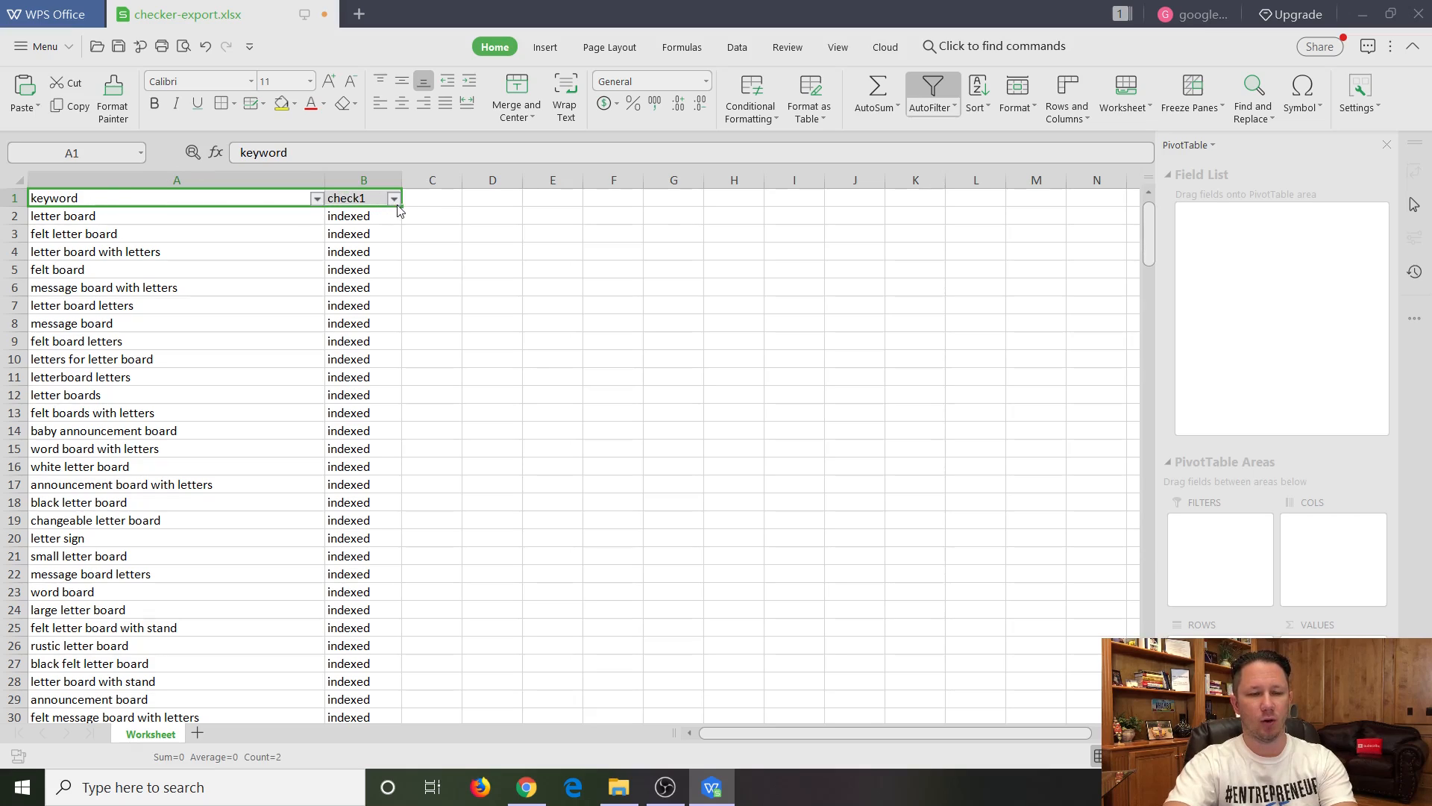
click(393, 198)
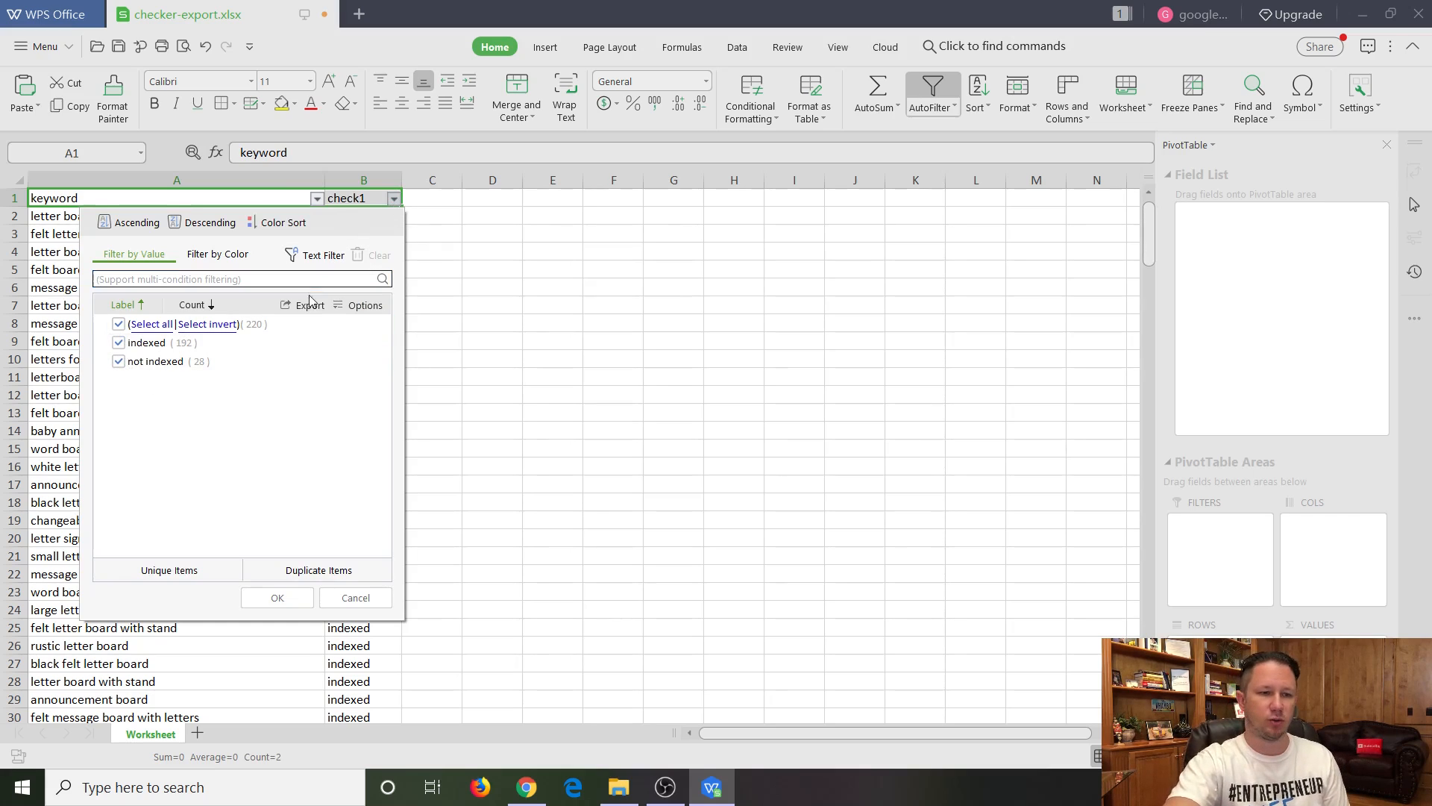
click(119, 344)
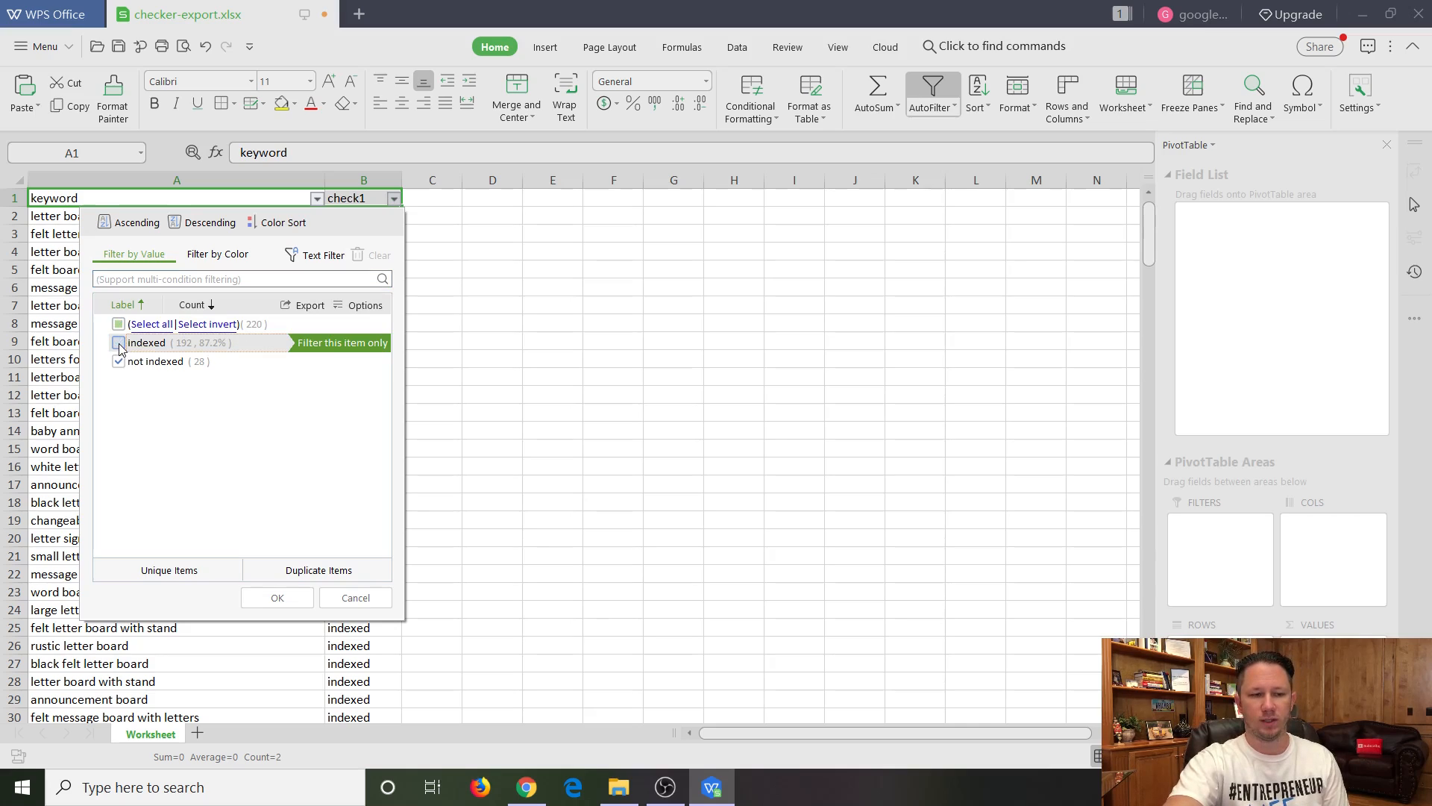
click(282, 599)
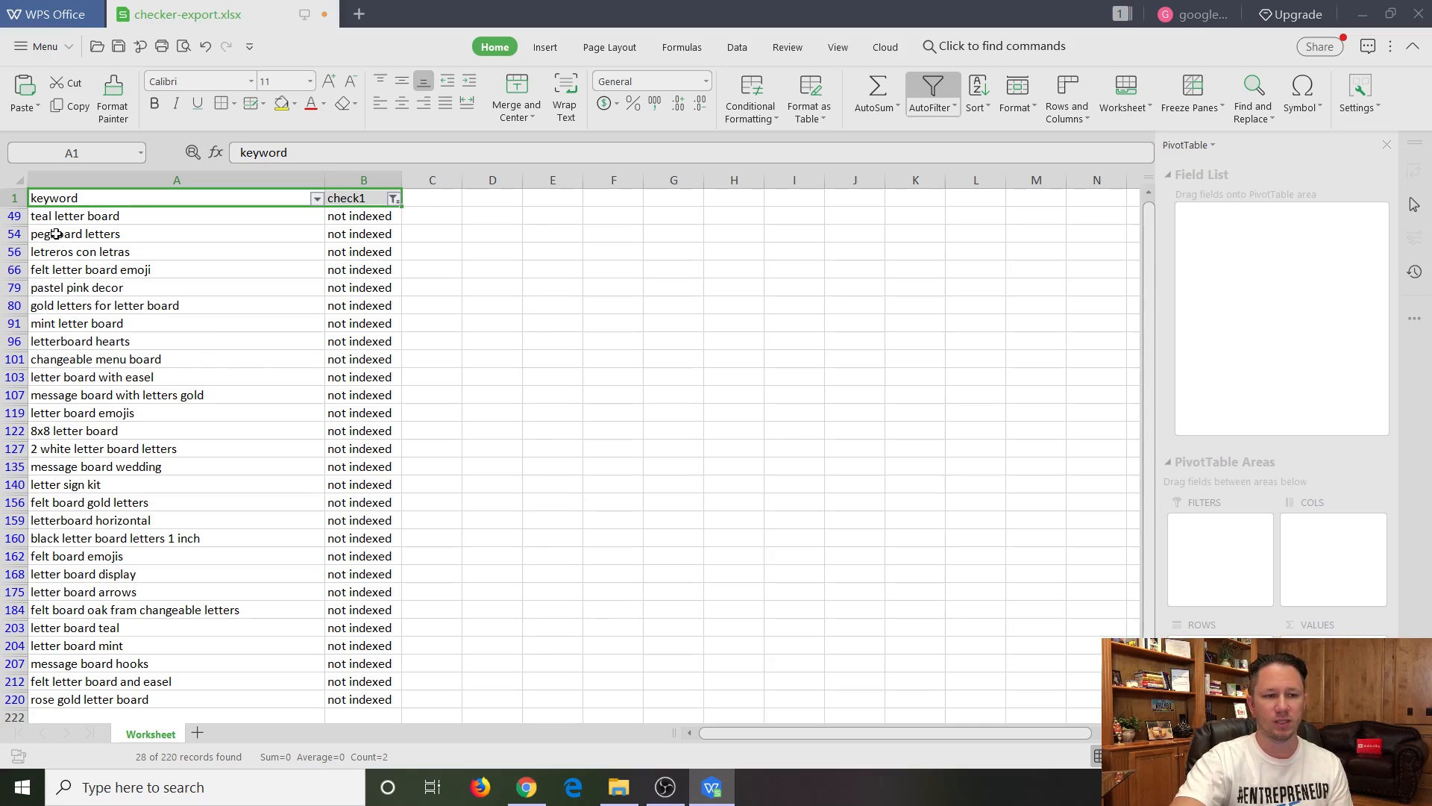
Review the filtered list of non-indexed keywords for terms relevant to the felt letter board listing.
click(41, 323)
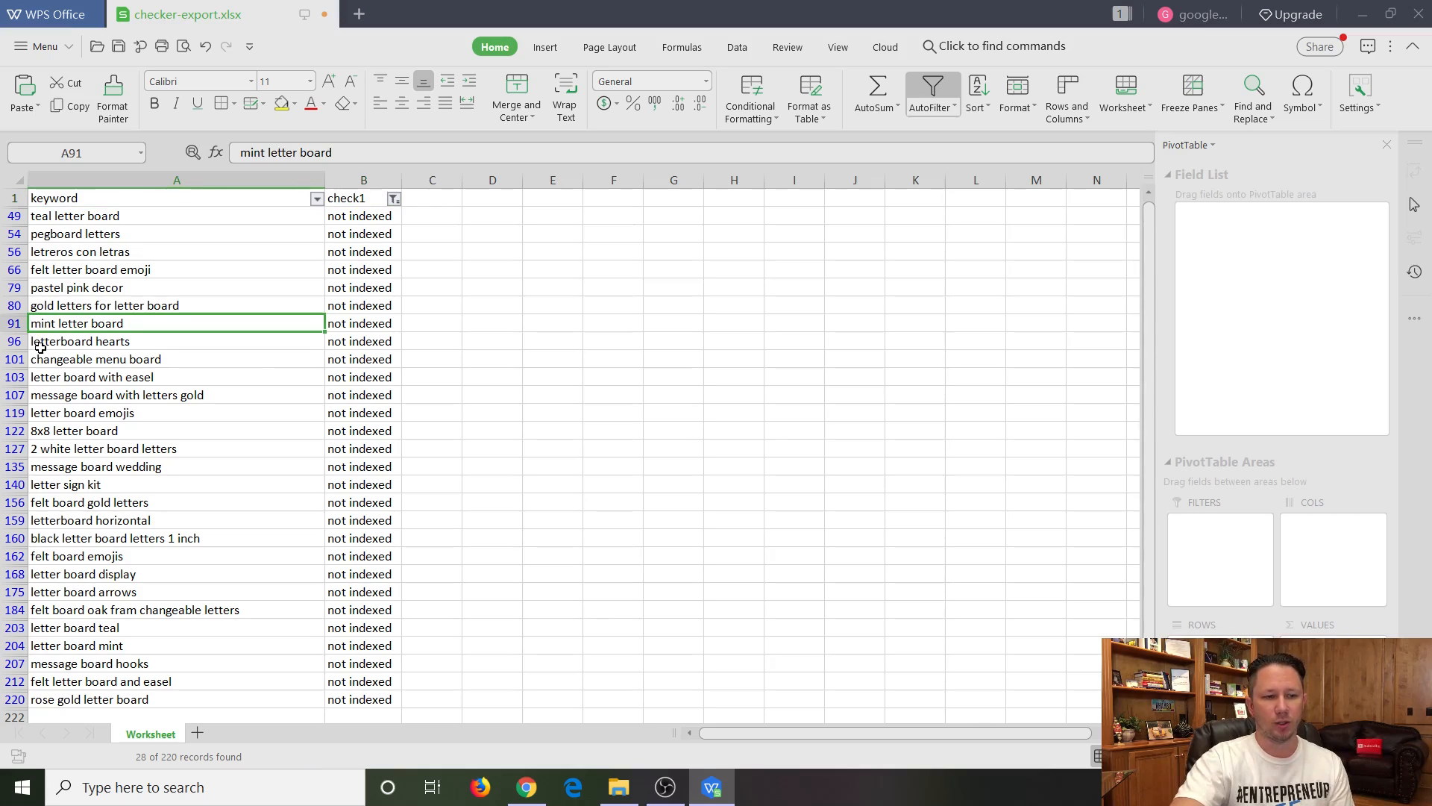
click(60, 305)
click(101, 285)
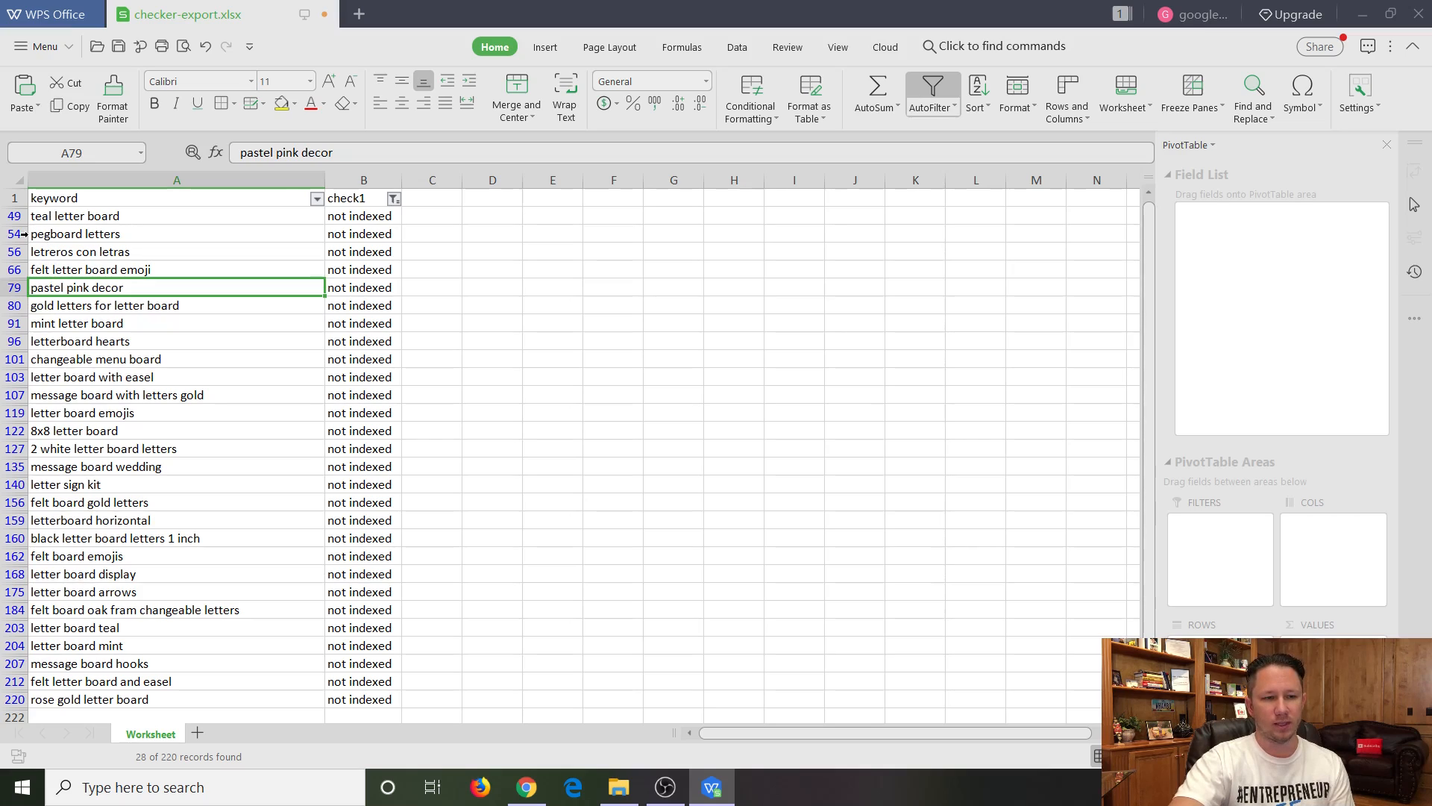
click(45, 267)
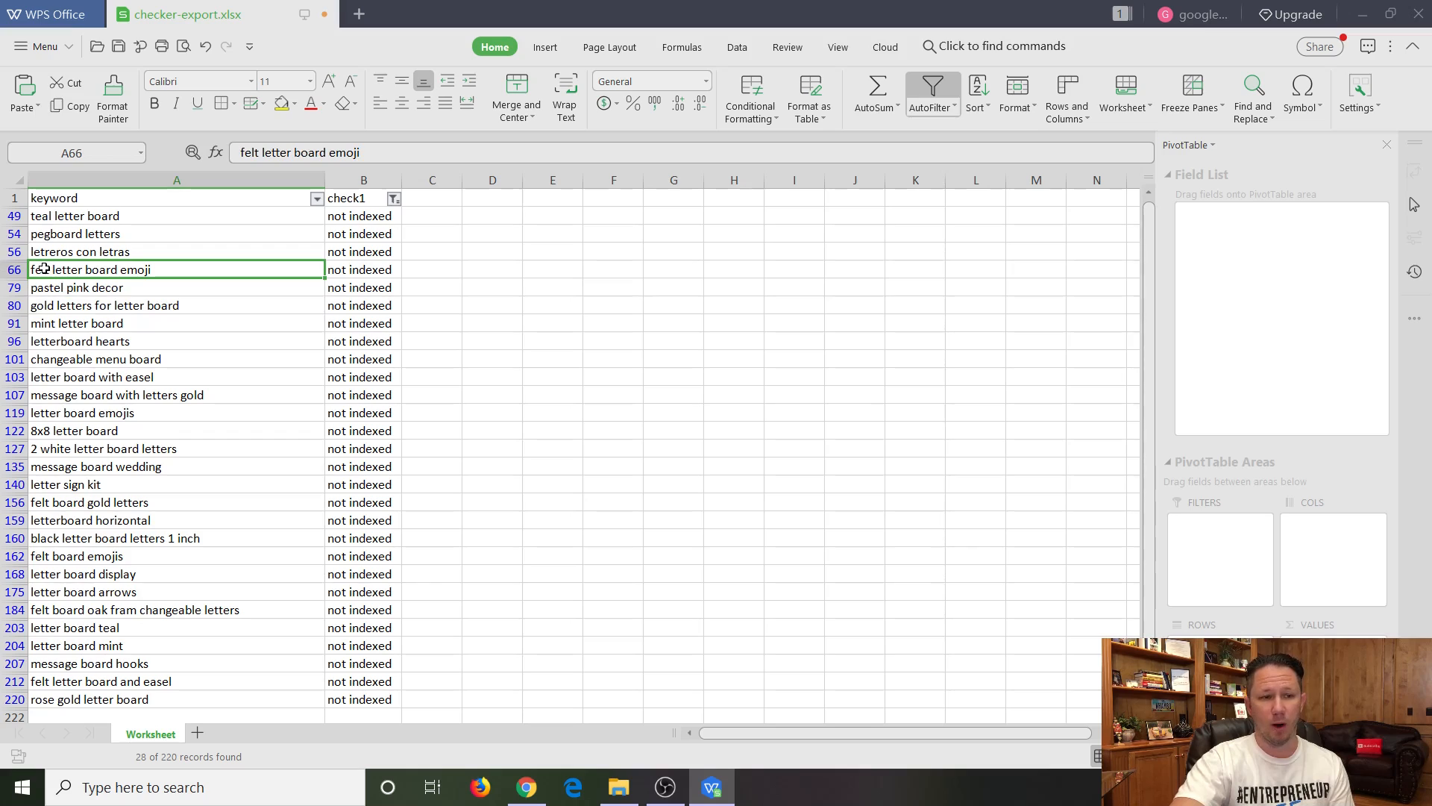
click(82, 375)
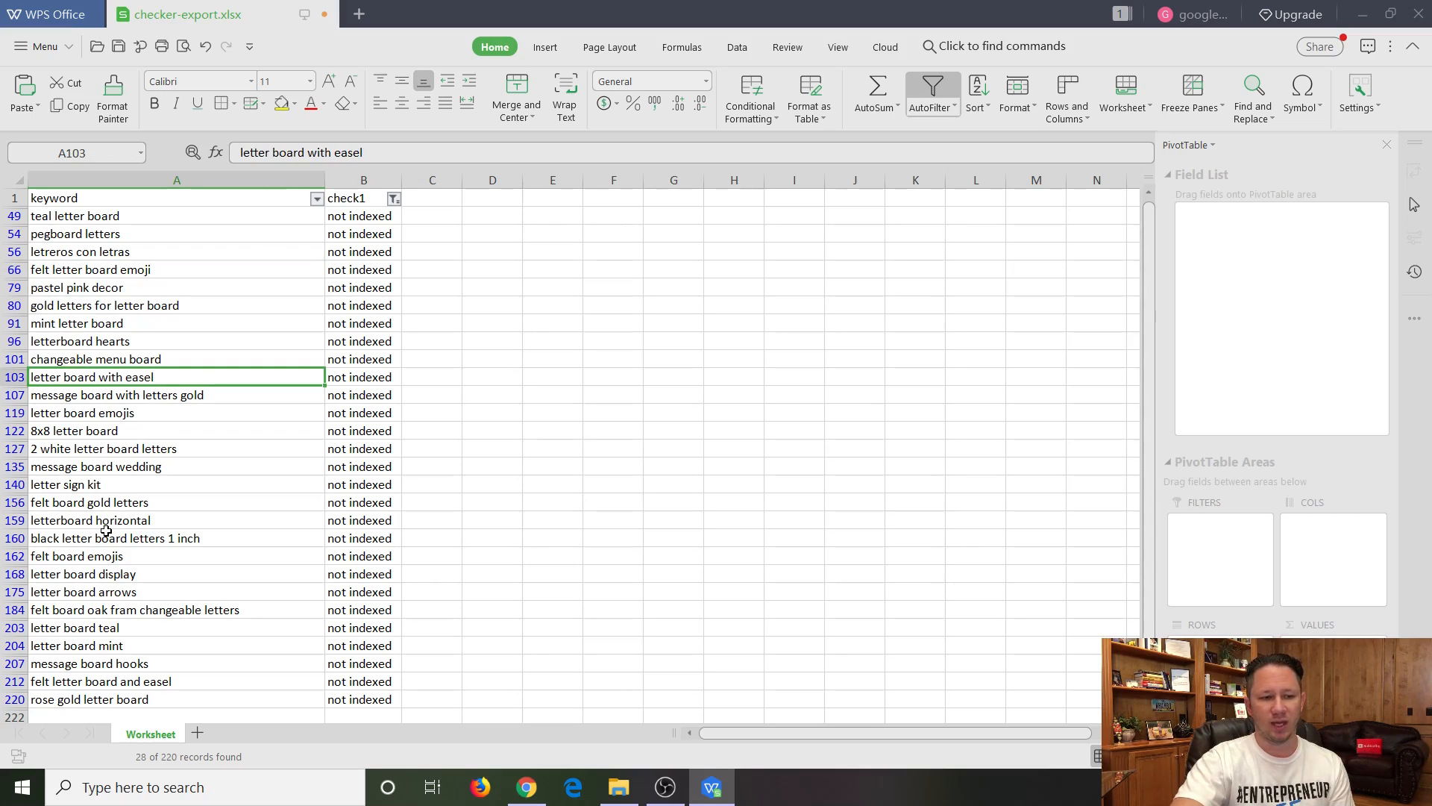
click(93, 485)
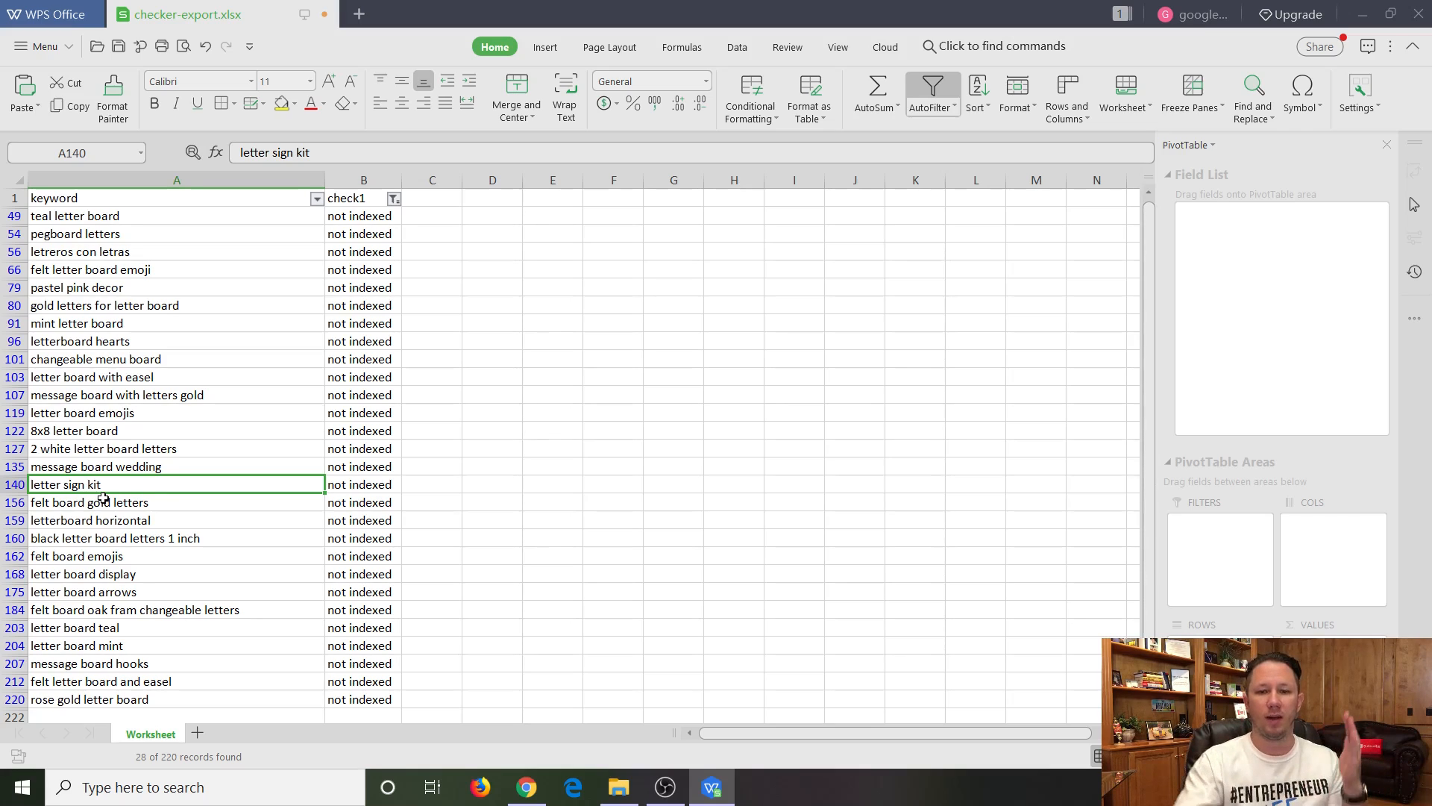
scroll(105, 492, down, 3)
scroll(118, 470, up, 3)
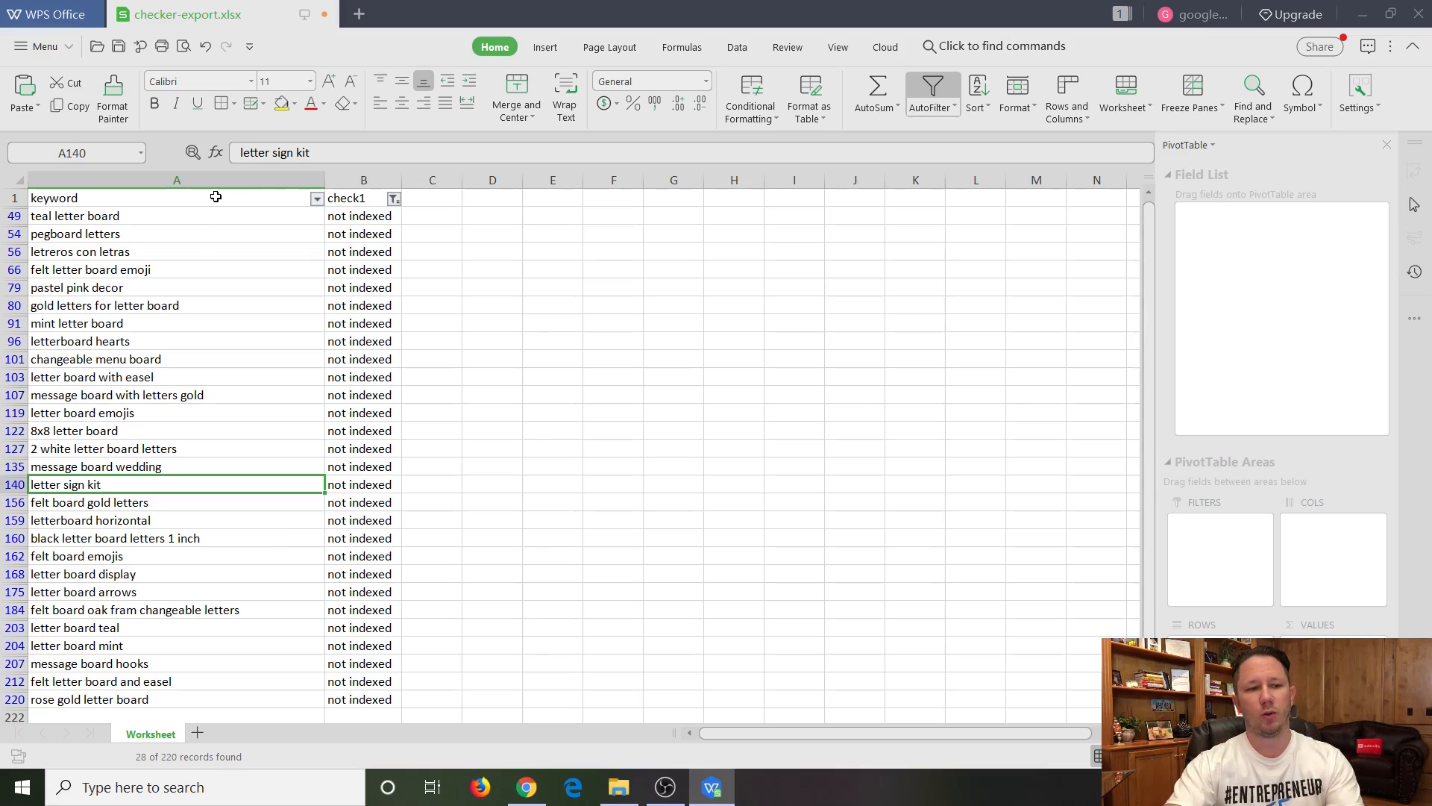
Copy the filtered keyword column to the clipboard.
click(213, 198)
click(156, 180)
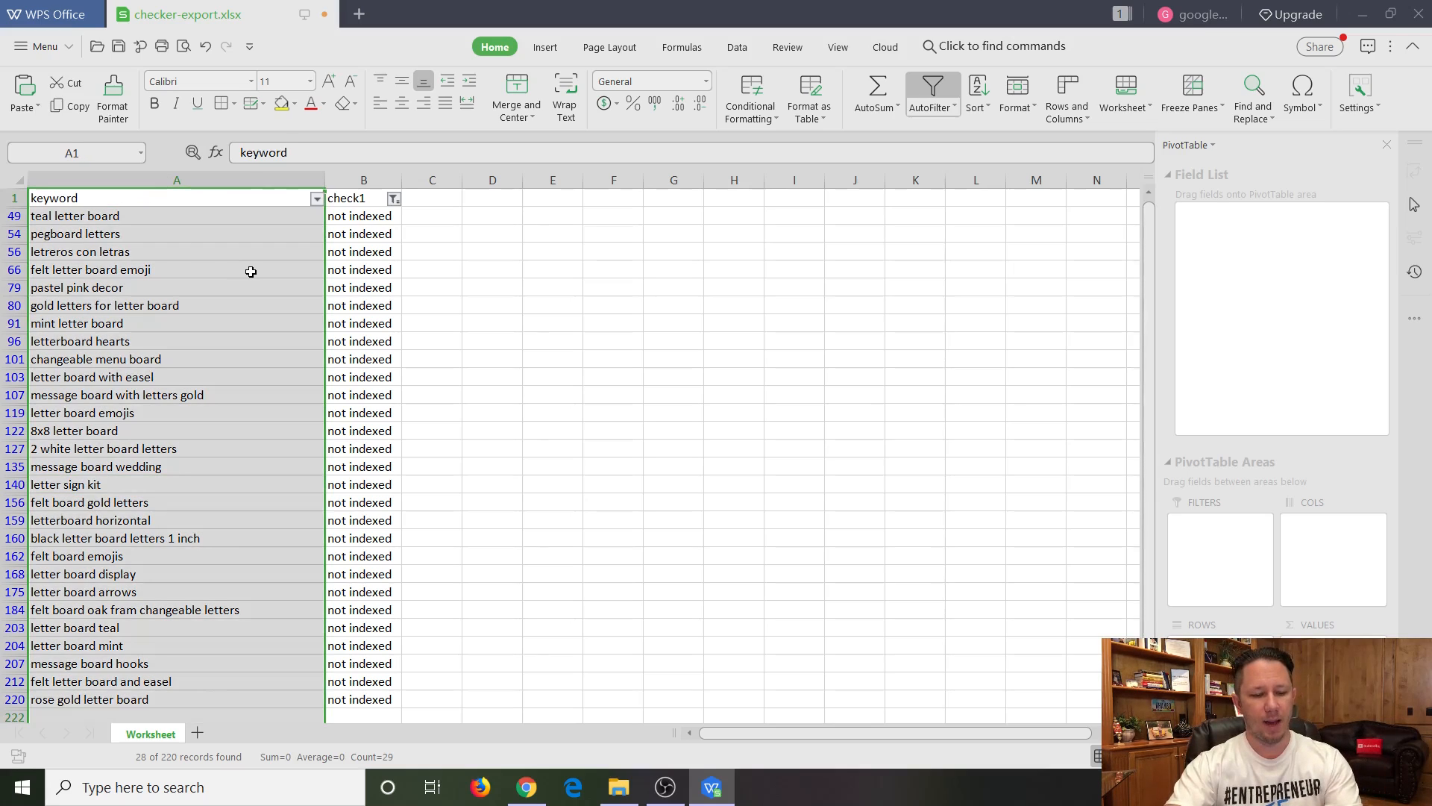
key(ctrl+c)
Switch to Chrome and open another Frankenstein page in a new tab from Helium 10.
click(527, 787)
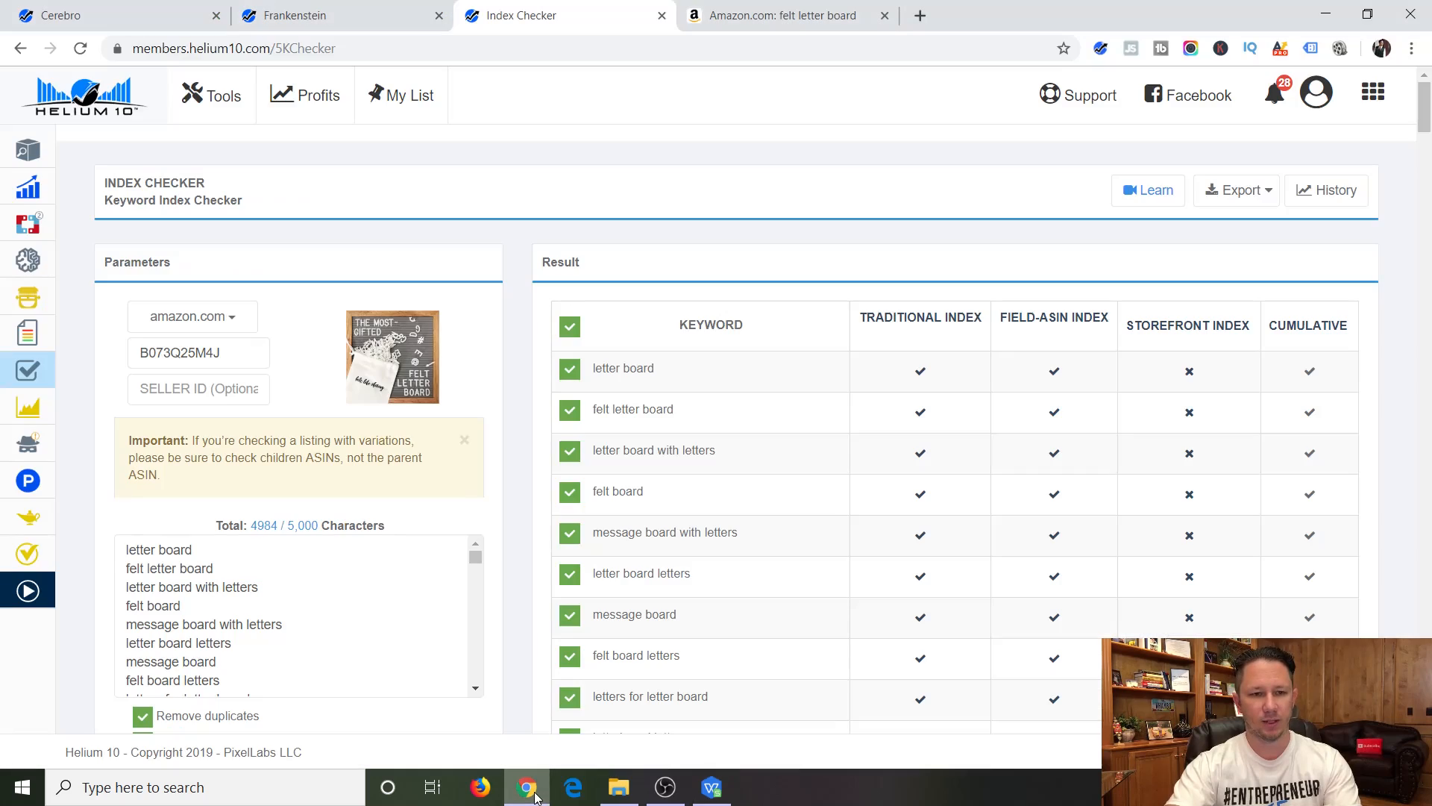
mouse_move(3, 262)
right_click(32, 297)
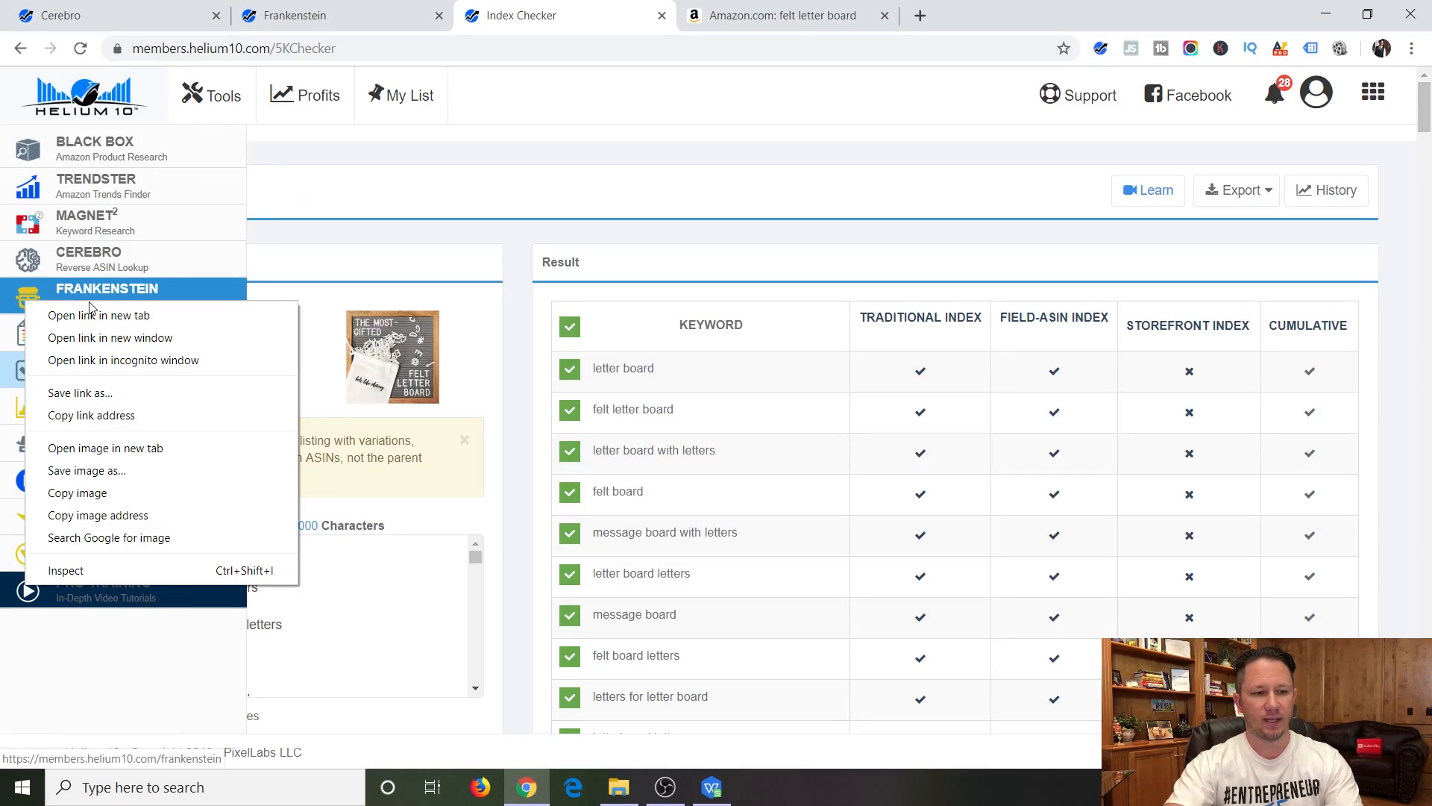
click(67, 314)
click(788, 27)
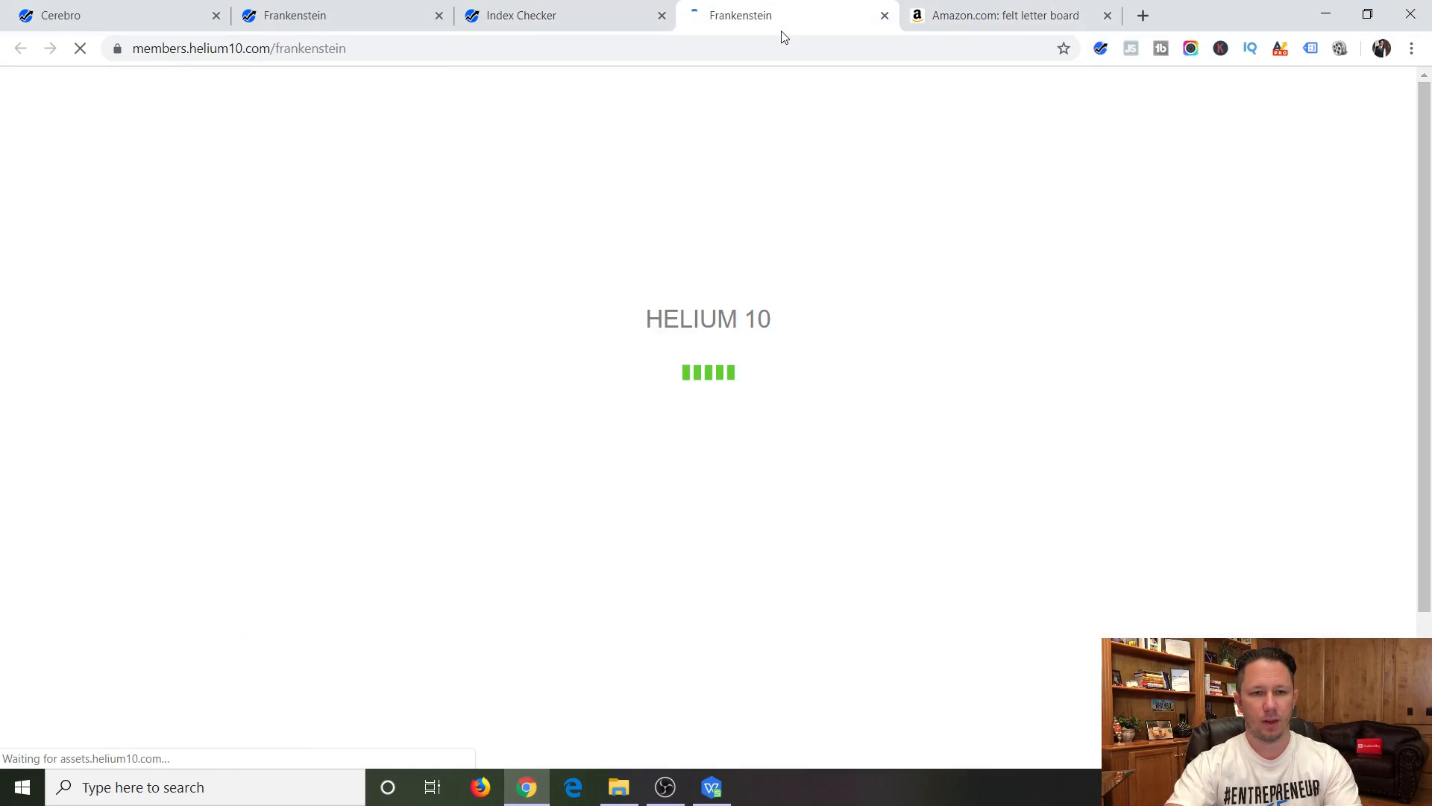
Paste the copied keywords into Frankenstein's original keywords and remove the "keyword" header line.
click(419, 368)
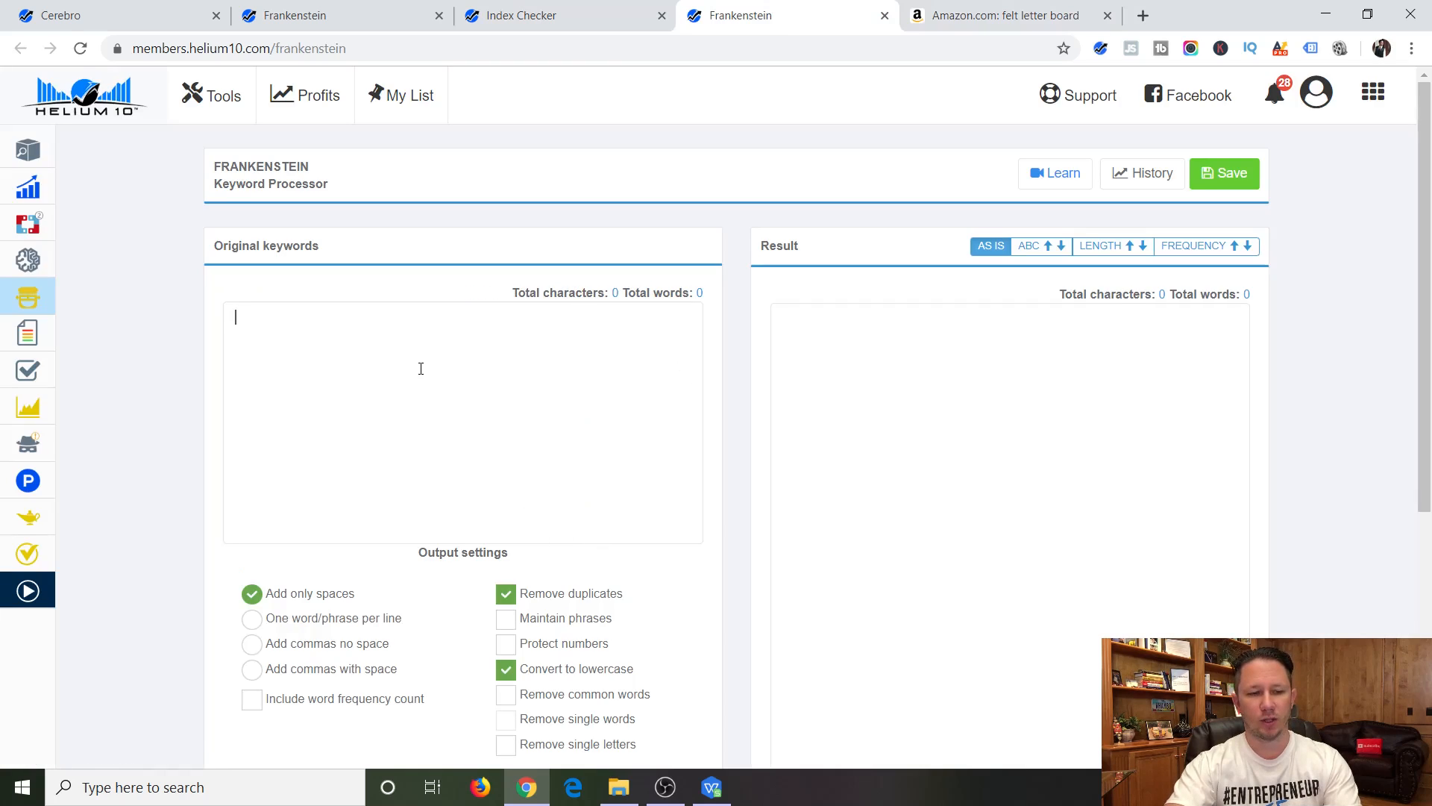
key(ctrl+v)
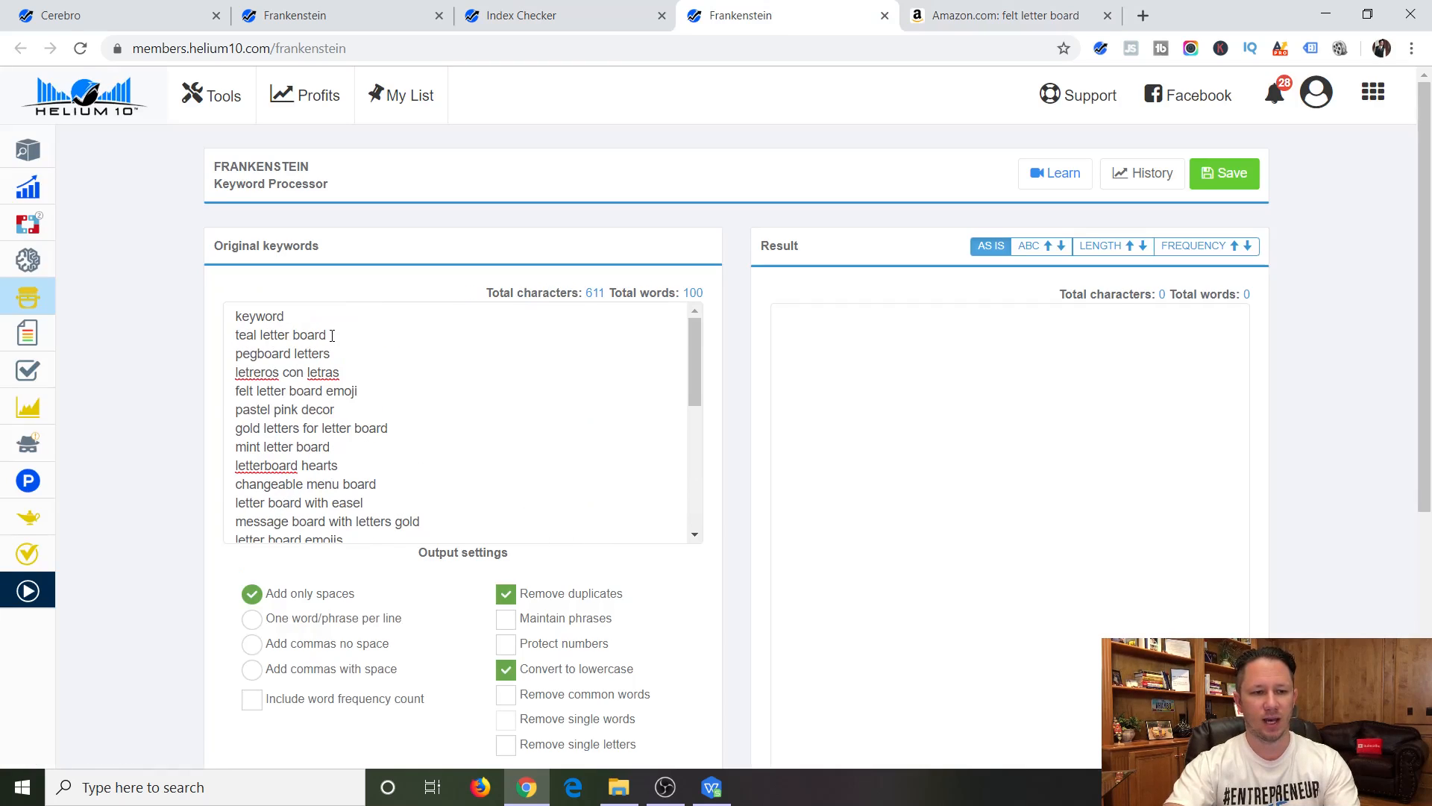
drag(311, 311, 192, 320)
key(BackSpace)
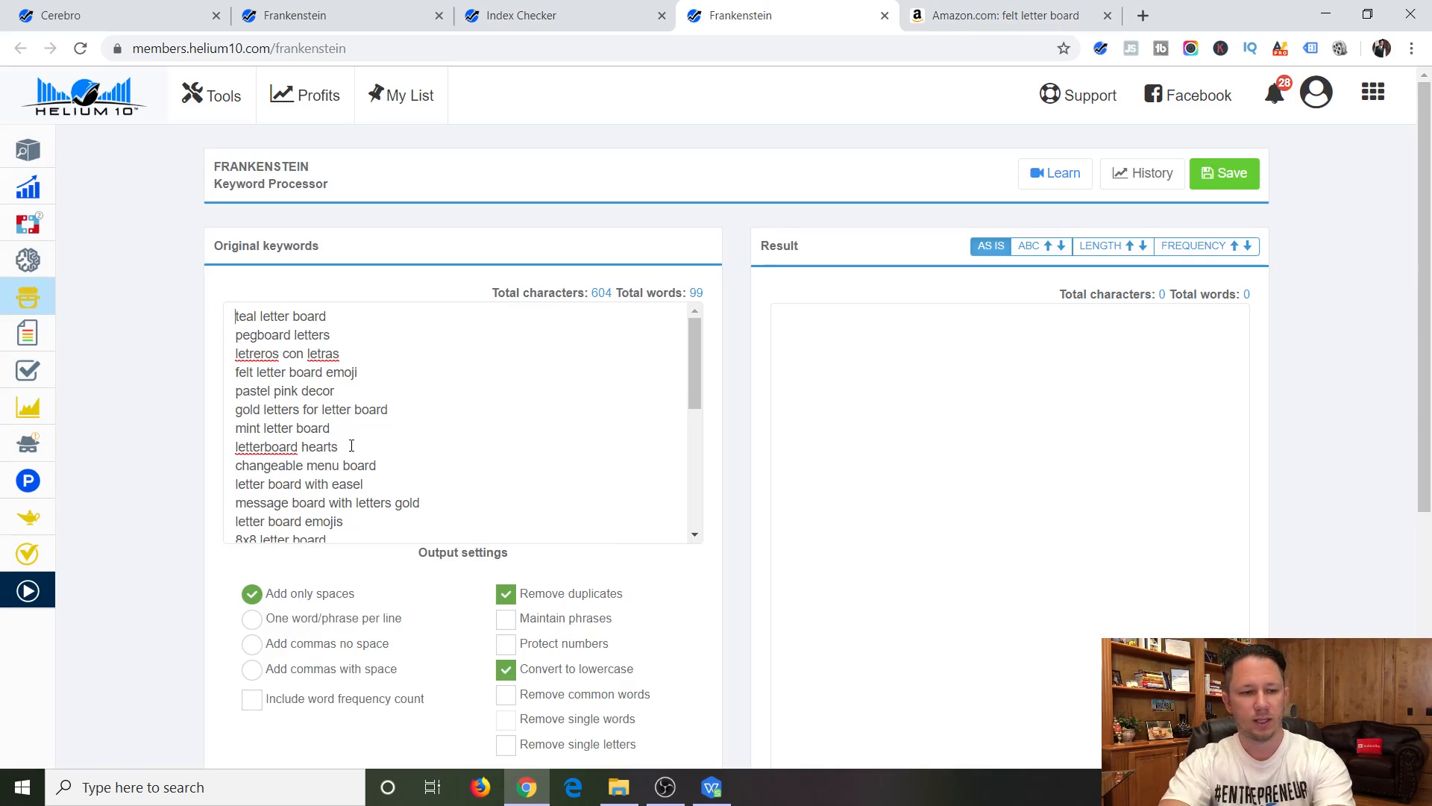
Process the pasted keywords into a space-separated lowercase word list with duplicates removed.
scroll(500, 433, down, 3)
scroll(517, 669, down, 5)
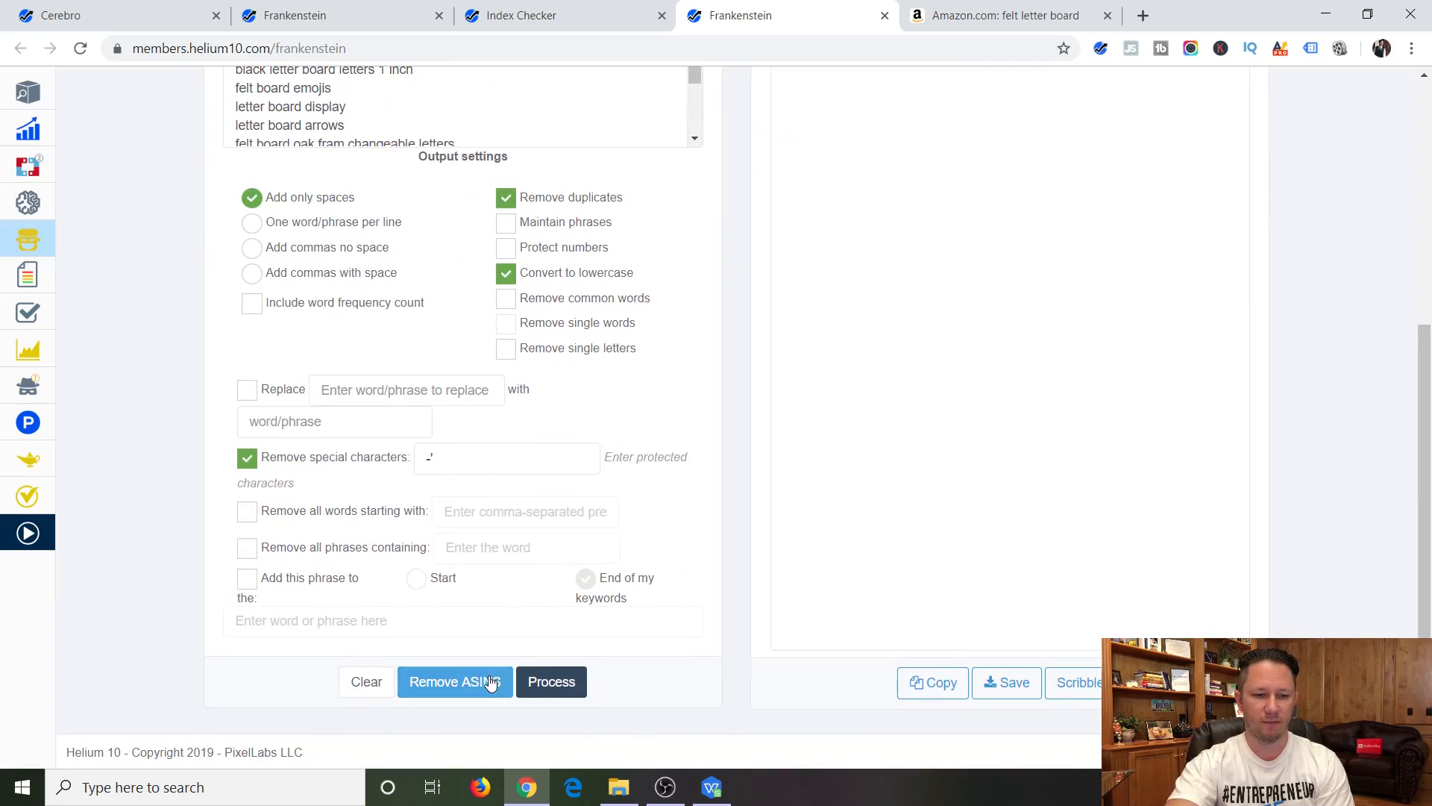
click(562, 690)
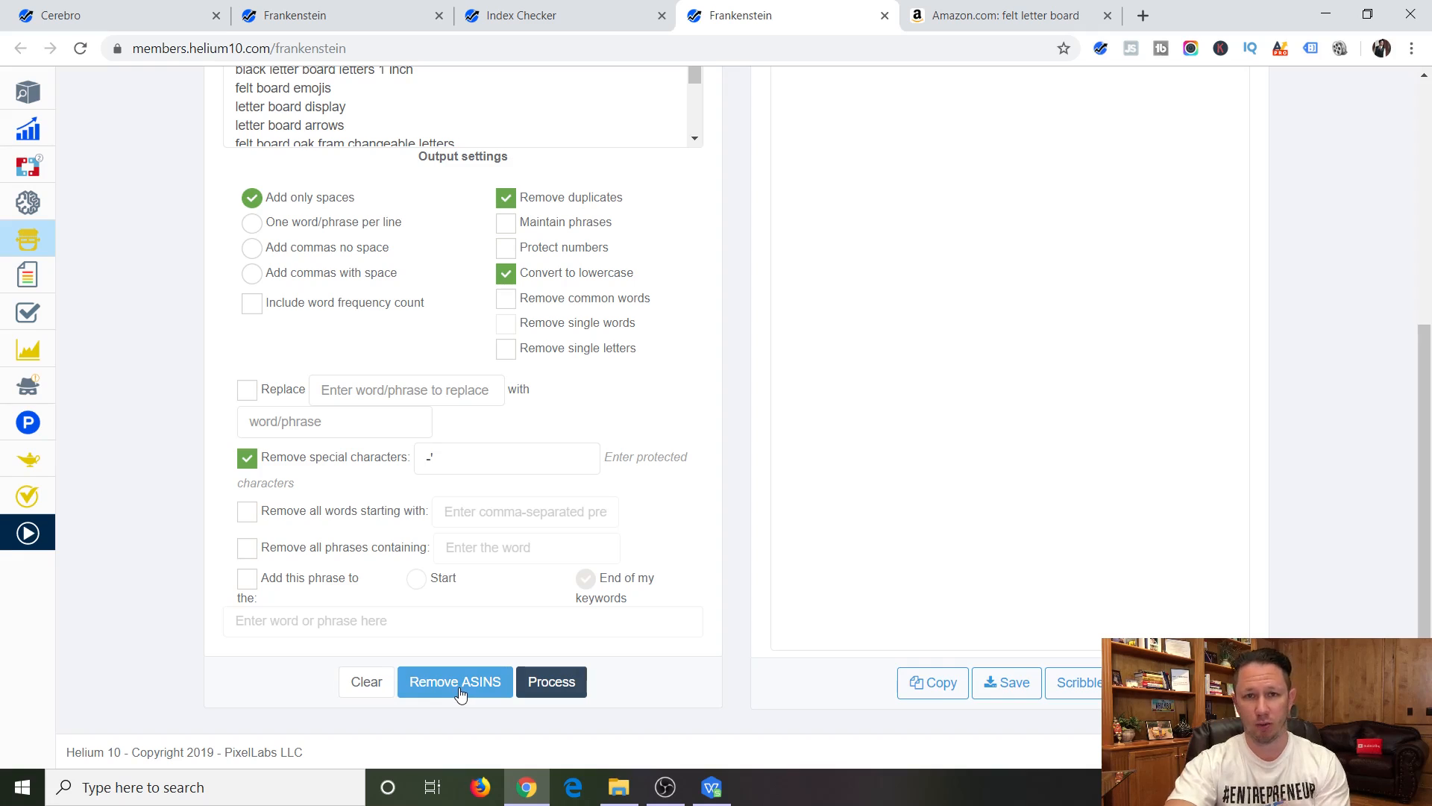
scroll(975, 601, up, 5)
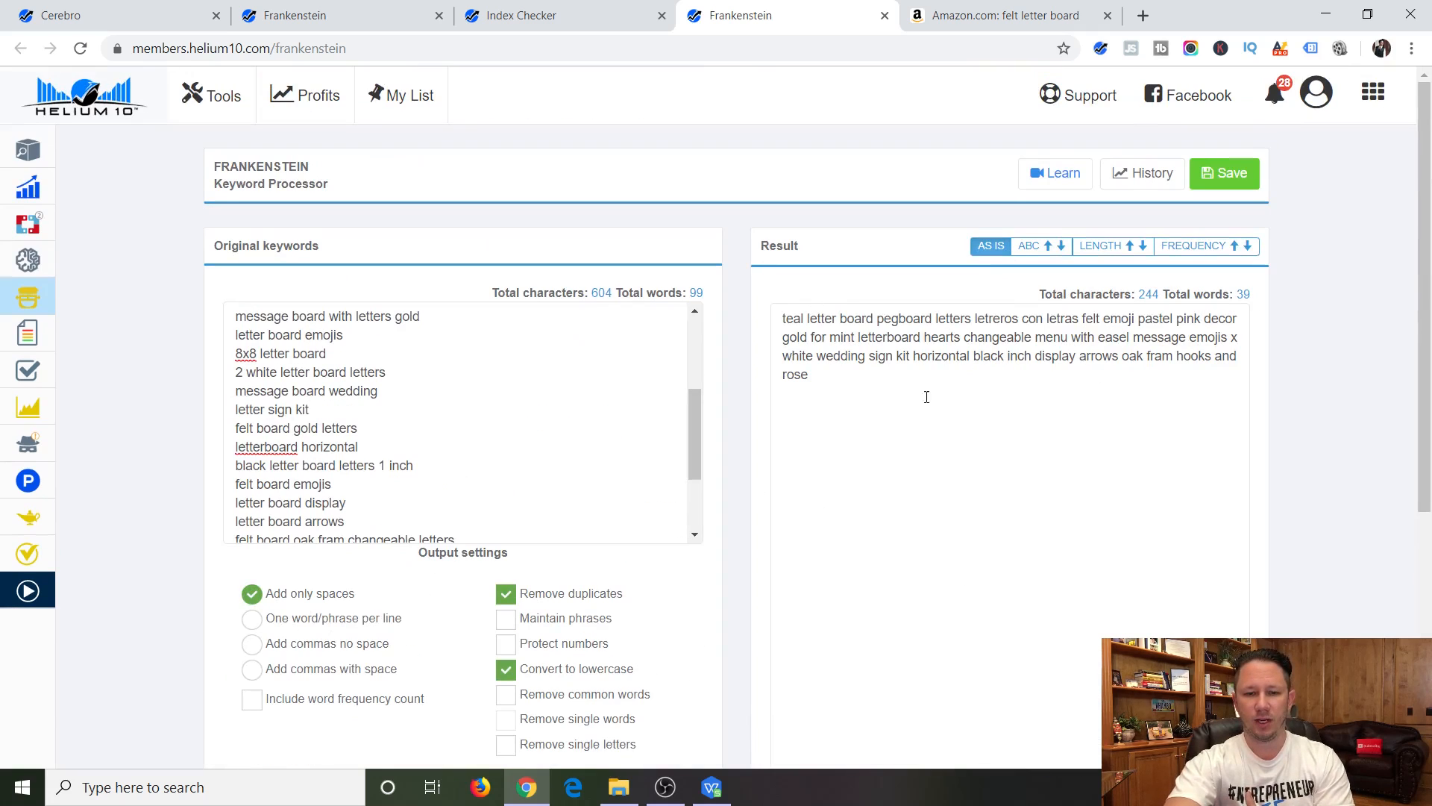
Delete the word "pastel" from the processed keyword result.
drag(926, 396, 765, 306)
click(851, 331)
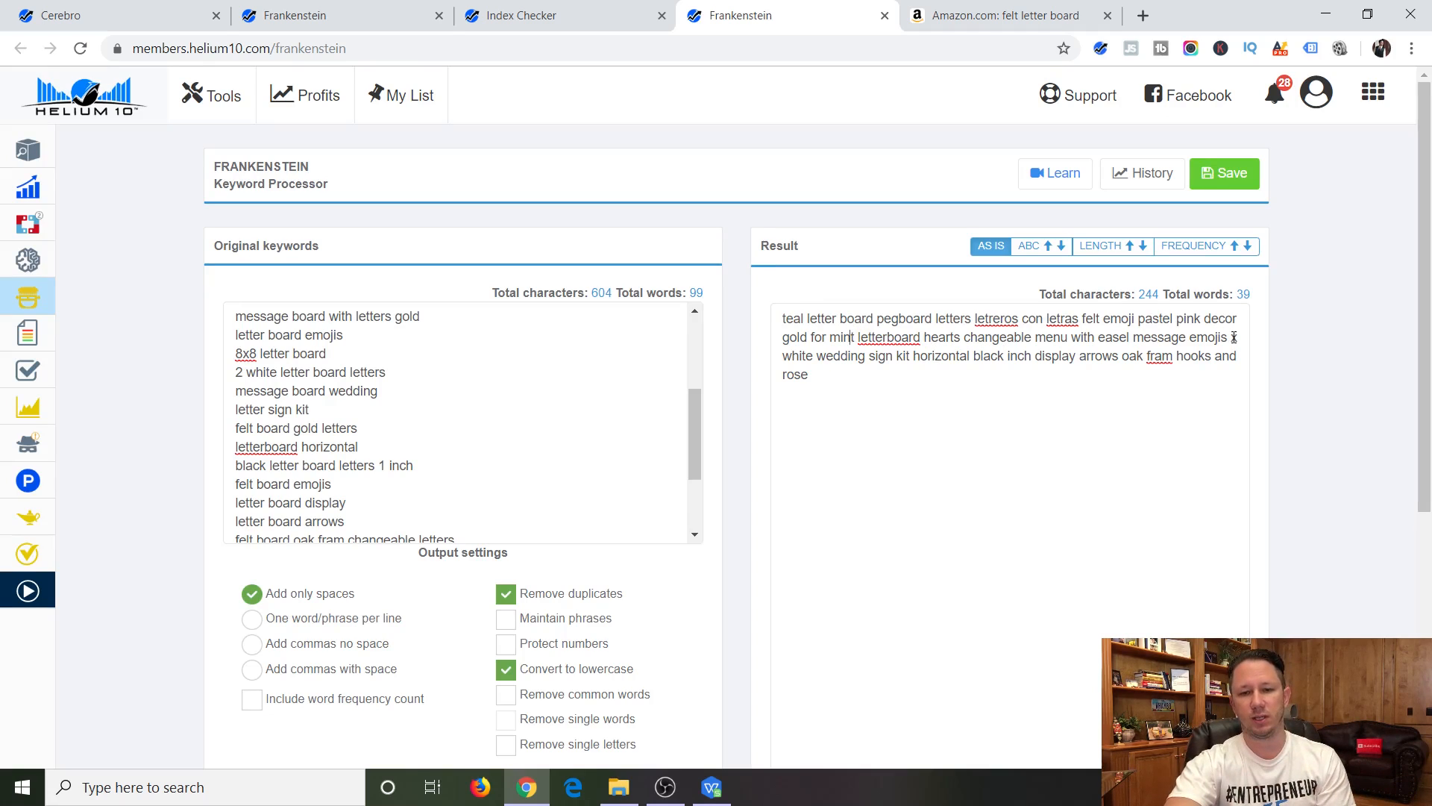
double_click(1161, 316)
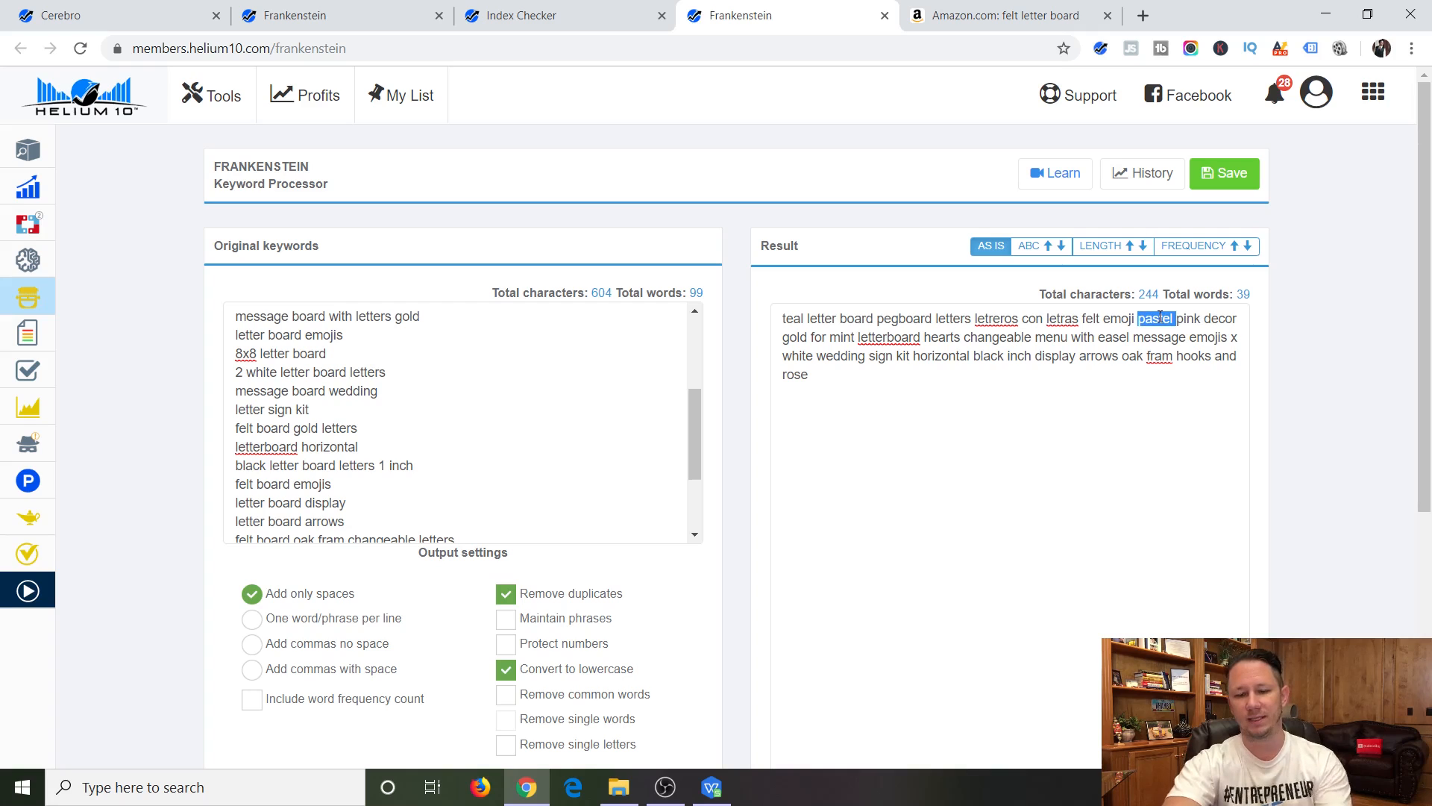
key(BackSpace)
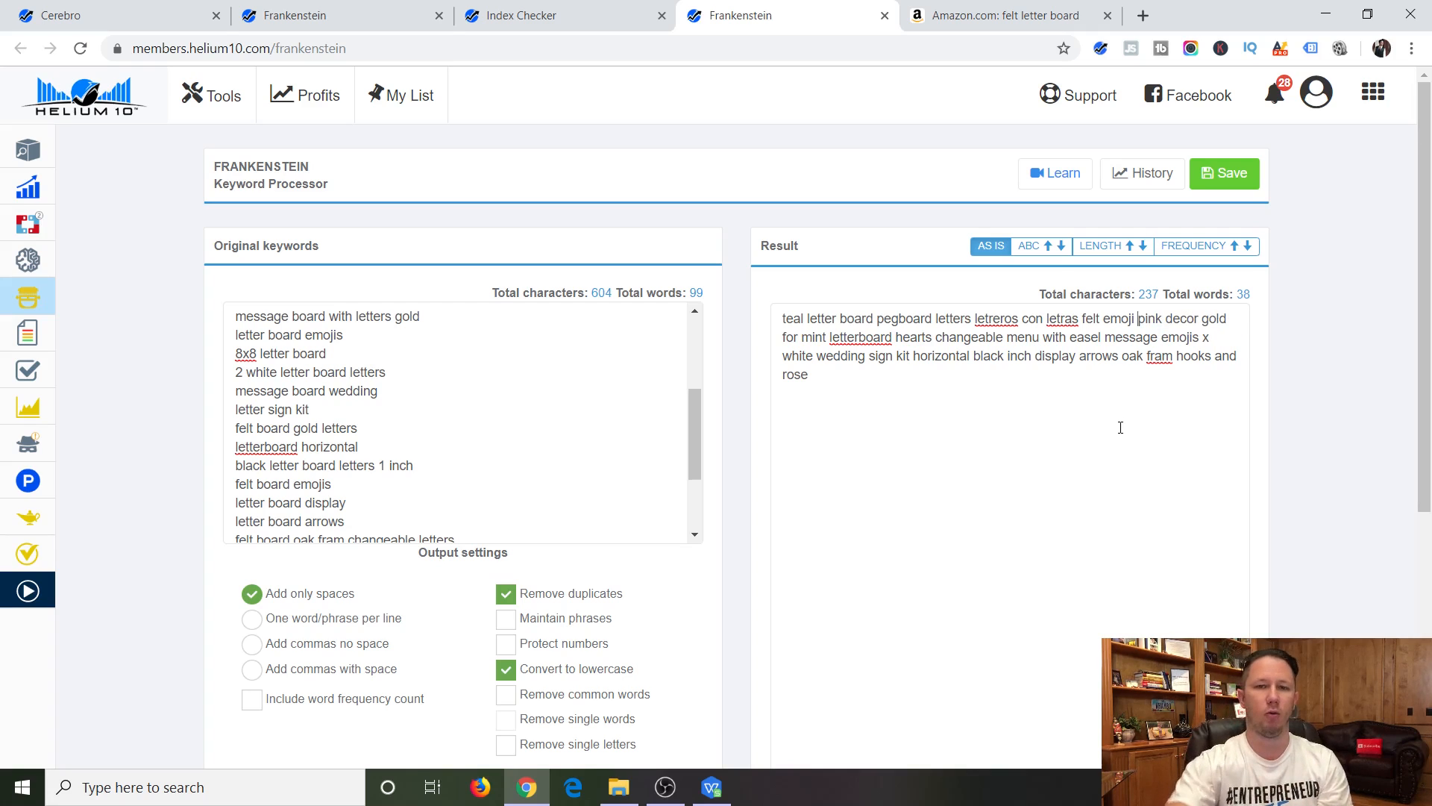